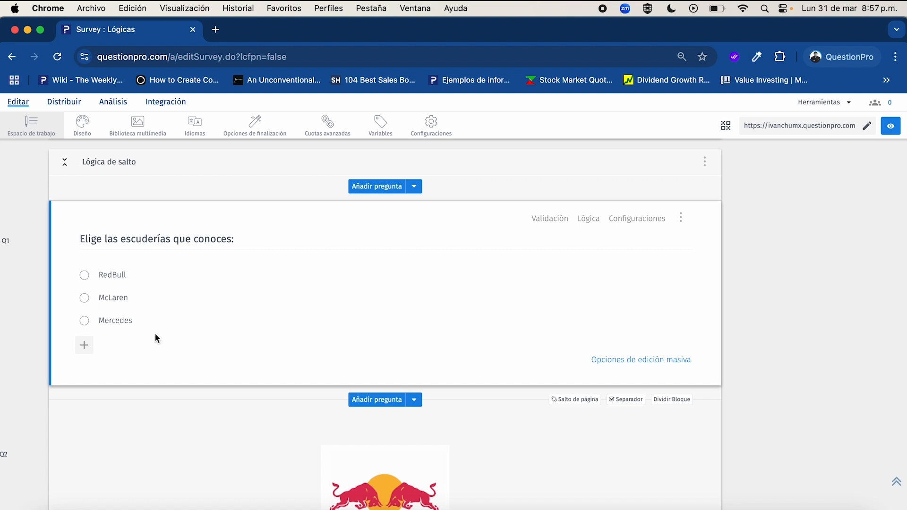
Review the team-choice question Q1 and the RedBull, McLaren and Mercedes questions Q2 to Q4 in the Lógica de salto block.
{"action": "scroll", "coordinate": [154, 333], "scroll_direction": "down", "scroll_amount": 5}
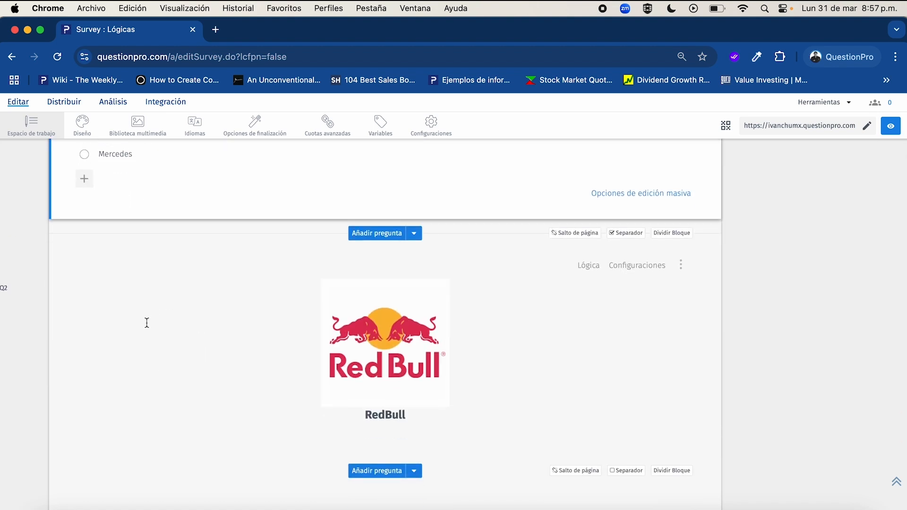
{"action": "scroll", "coordinate": [163, 344], "scroll_direction": "down", "scroll_amount": 6}
{"action": "scroll", "coordinate": [187, 365], "scroll_direction": "down", "scroll_amount": 6}
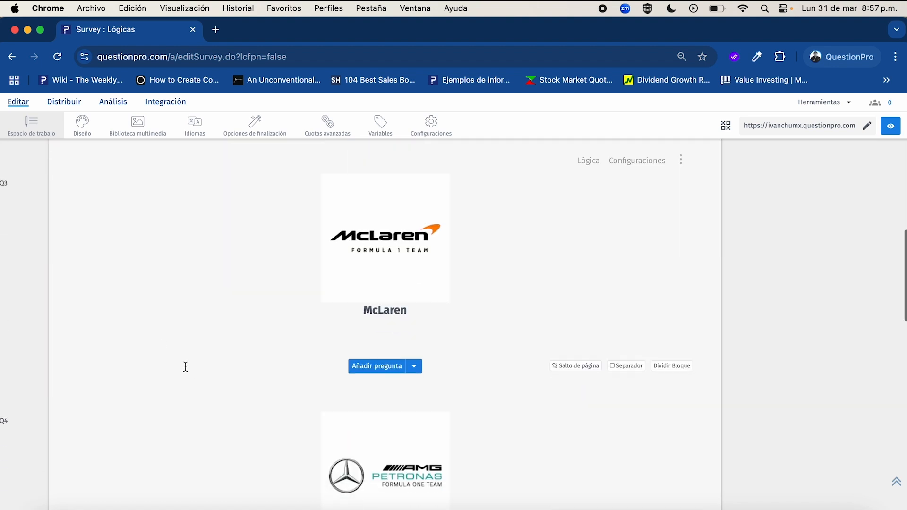
{"action": "scroll", "coordinate": [184, 367], "scroll_direction": "up", "scroll_amount": 11}
{"action": "scroll", "coordinate": [186, 367], "scroll_direction": "up", "scroll_amount": 2}
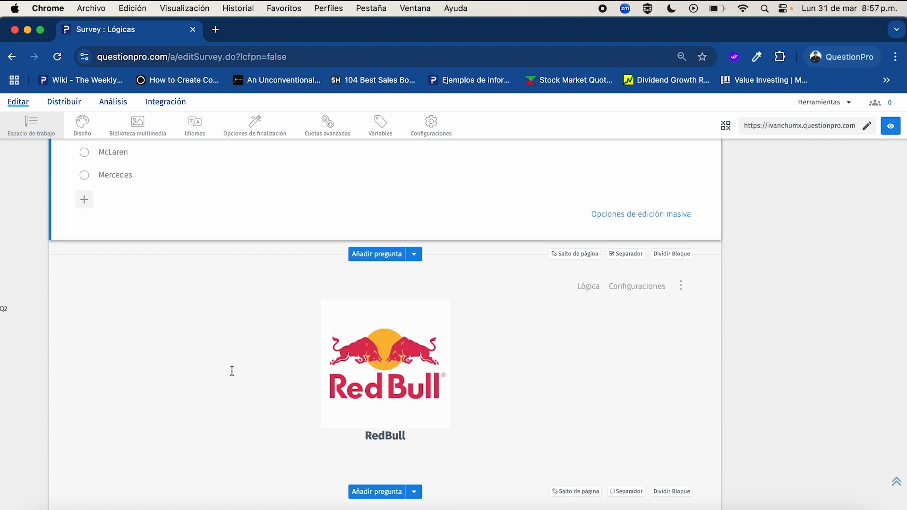
{"action": "scroll", "coordinate": [232, 370], "scroll_direction": "up", "scroll_amount": 3}
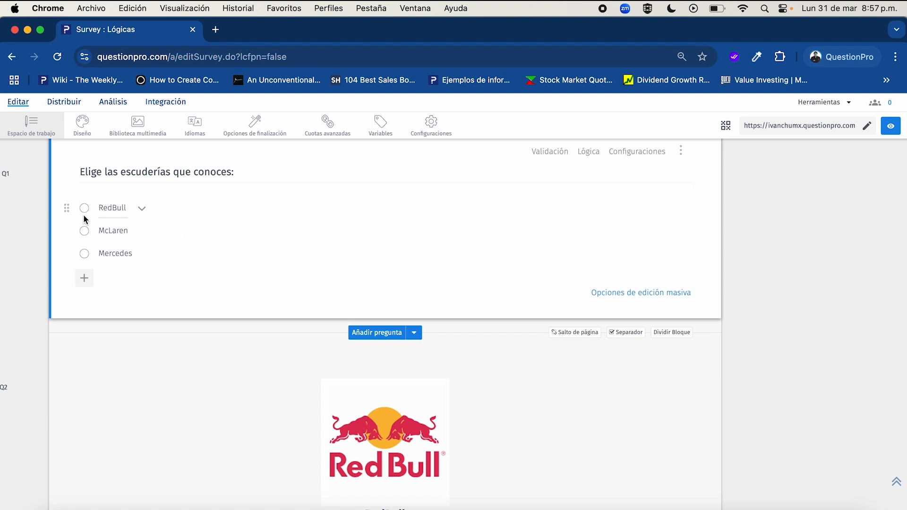
{"action": "scroll", "coordinate": [105, 267], "scroll_direction": "down", "scroll_amount": 5}
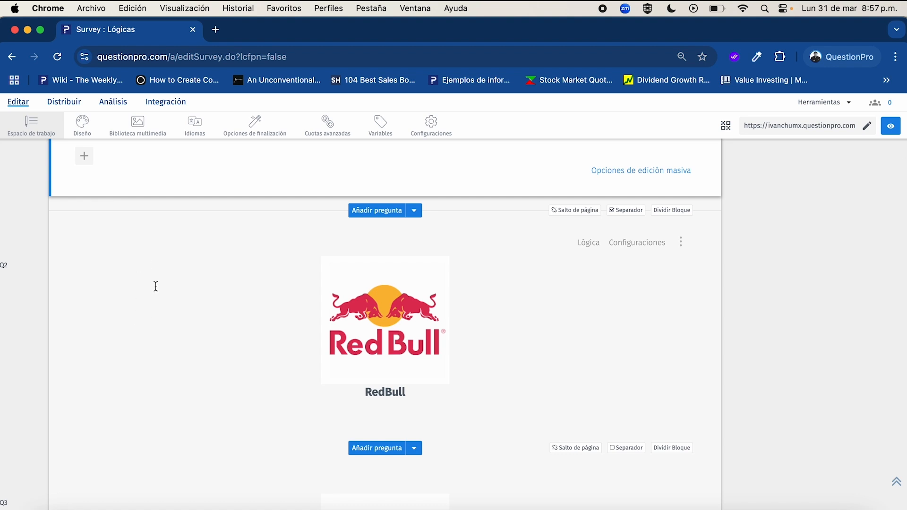
{"action": "scroll", "coordinate": [137, 314], "scroll_direction": "down", "scroll_amount": 7}
{"action": "scroll", "coordinate": [139, 318], "scroll_direction": "down", "scroll_amount": 14}
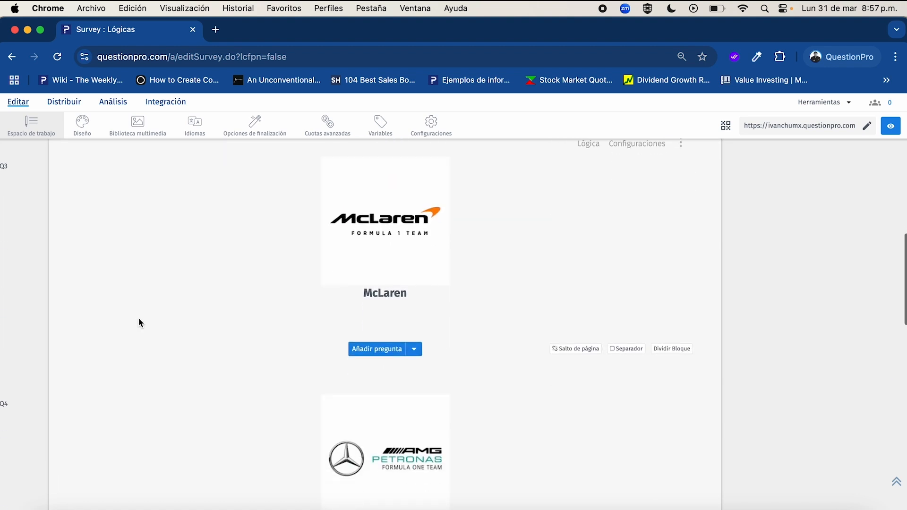
{"action": "scroll", "coordinate": [138, 319], "scroll_direction": "up", "scroll_amount": 20}
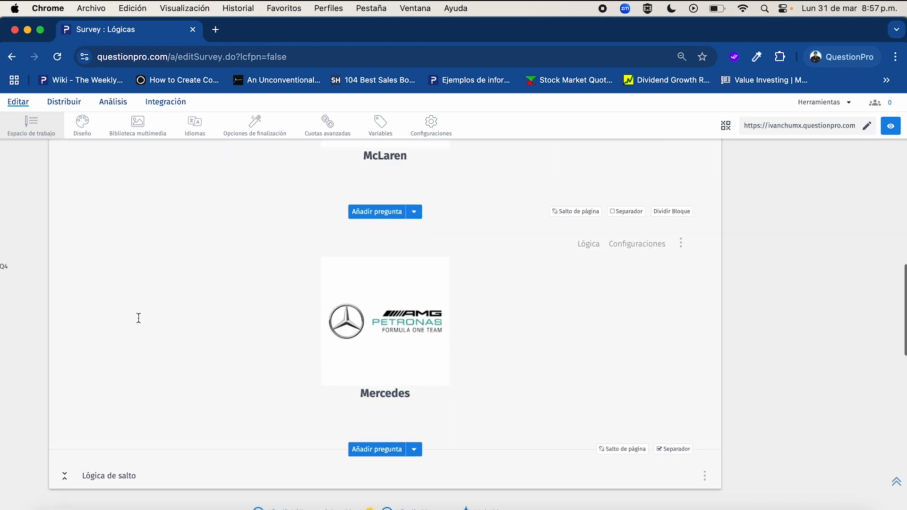
{"action": "left_click", "coordinate": [166, 307]}
{"action": "scroll", "coordinate": [165, 330], "scroll_direction": "down", "scroll_amount": 5}
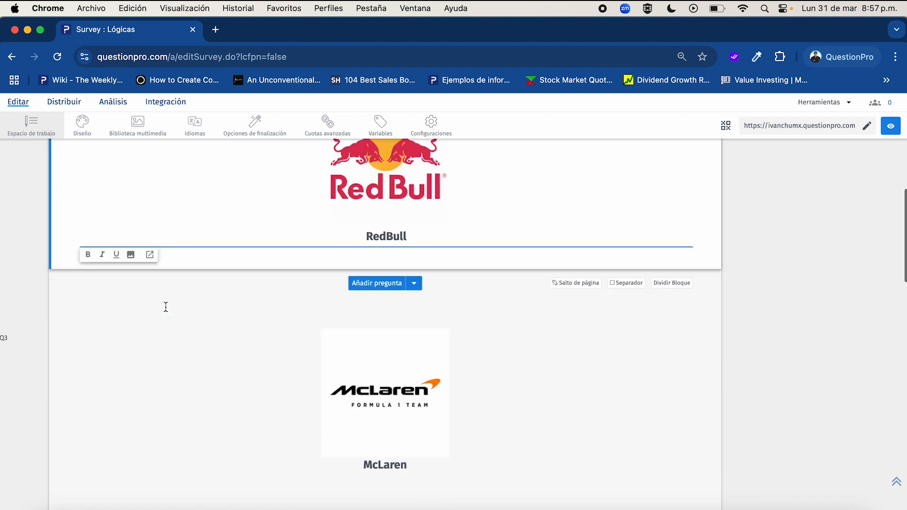
{"action": "left_click", "coordinate": [175, 381]}
{"action": "scroll", "coordinate": [175, 381], "scroll_direction": "down", "scroll_amount": 9}
{"action": "scroll", "coordinate": [175, 382], "scroll_direction": "down", "scroll_amount": 3}
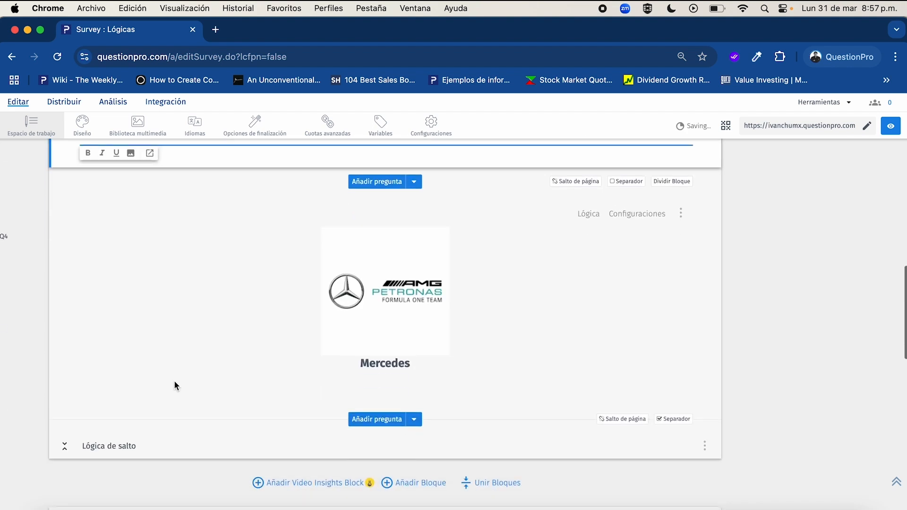
{"action": "left_click", "coordinate": [173, 382]}
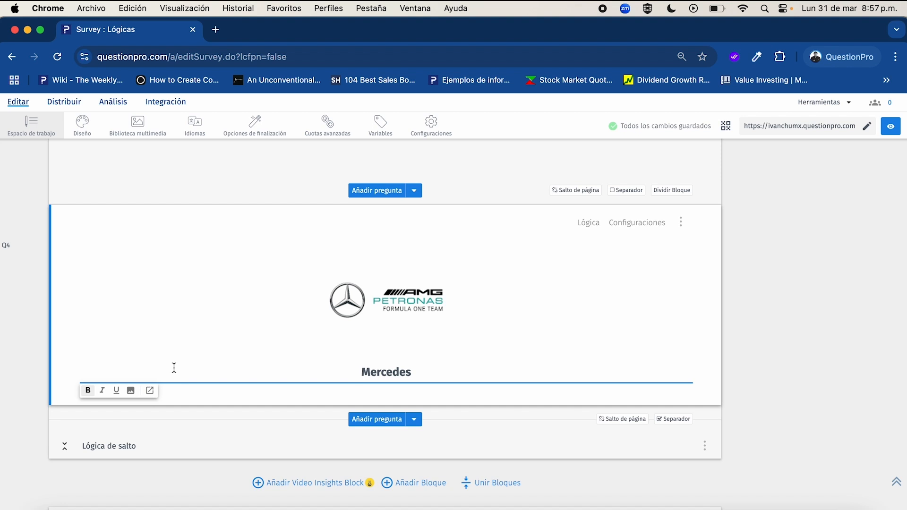
{"action": "scroll", "coordinate": [174, 368], "scroll_direction": "up", "scroll_amount": 15}
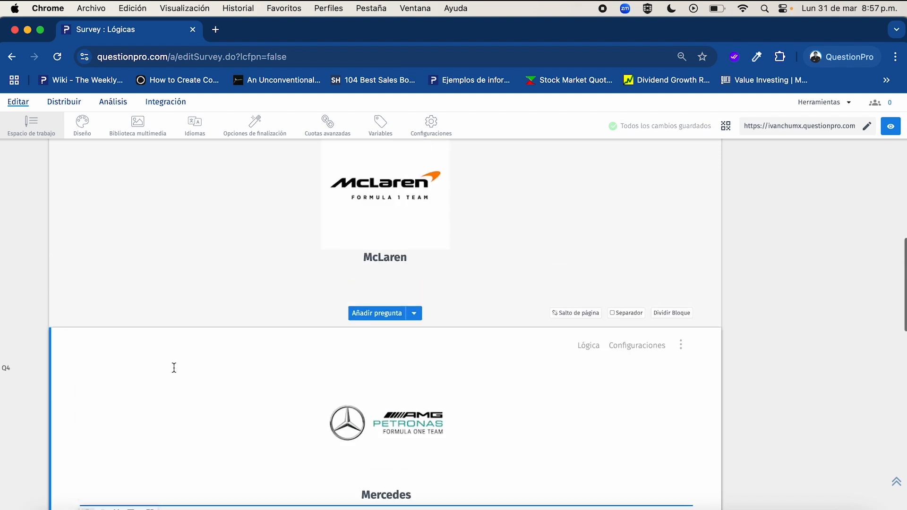
Save skip logic on Q1 that sends RedBull to Q2, McLaren to Q3 and Mercedes to Q4.
{"action": "left_click", "coordinate": [351, 301]}
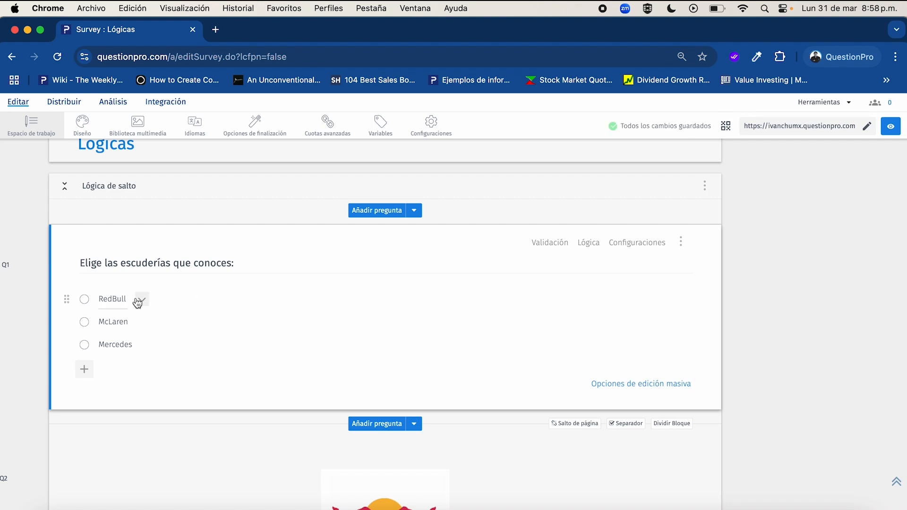
{"action": "left_click", "coordinate": [590, 246]}
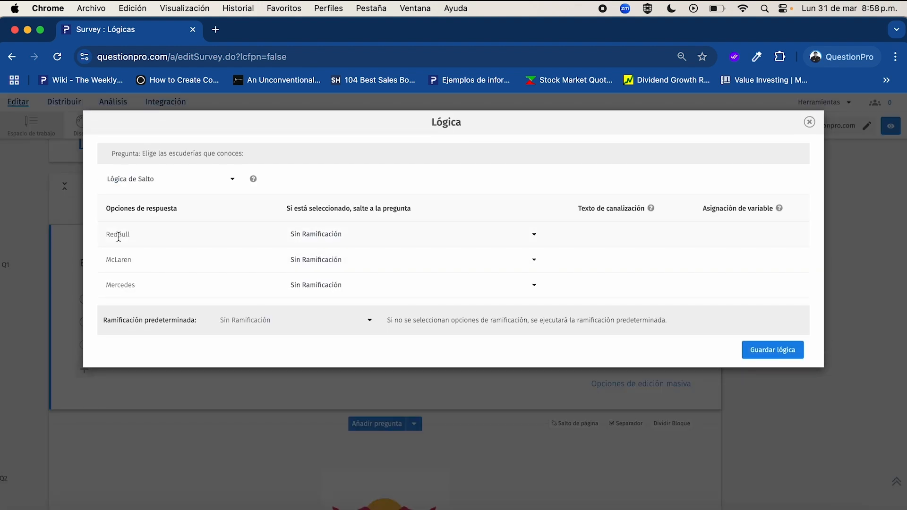
{"action": "left_click", "coordinate": [331, 238]}
{"action": "left_click", "coordinate": [347, 298]}
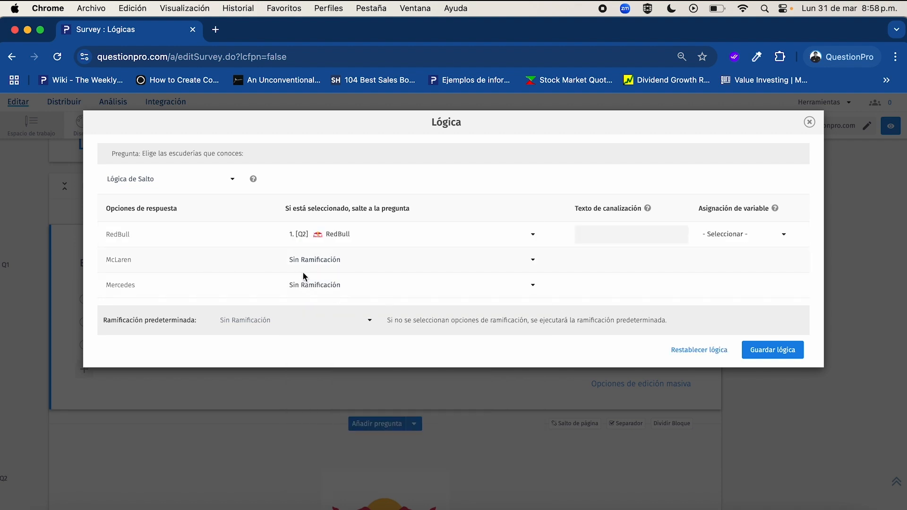
{"action": "left_click", "coordinate": [303, 265]}
{"action": "left_click", "coordinate": [353, 339]}
{"action": "left_click", "coordinate": [296, 285]}
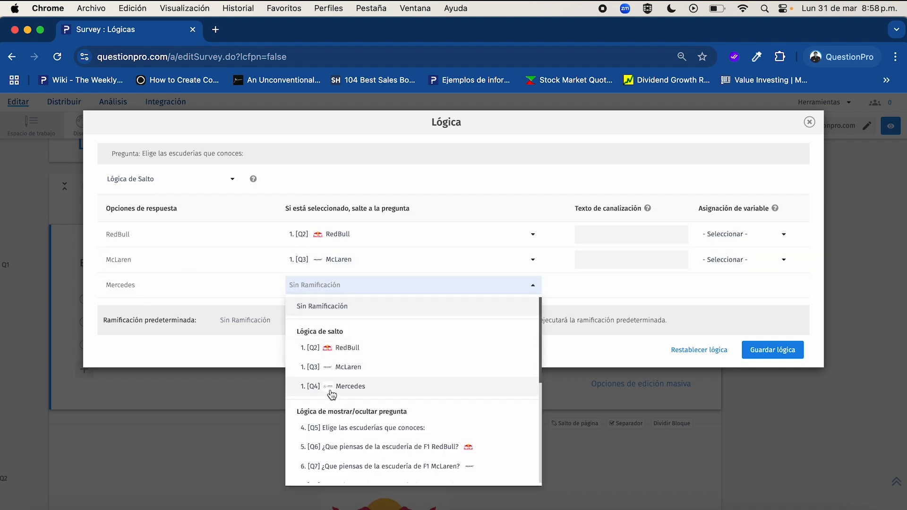
{"action": "left_click", "coordinate": [331, 386]}
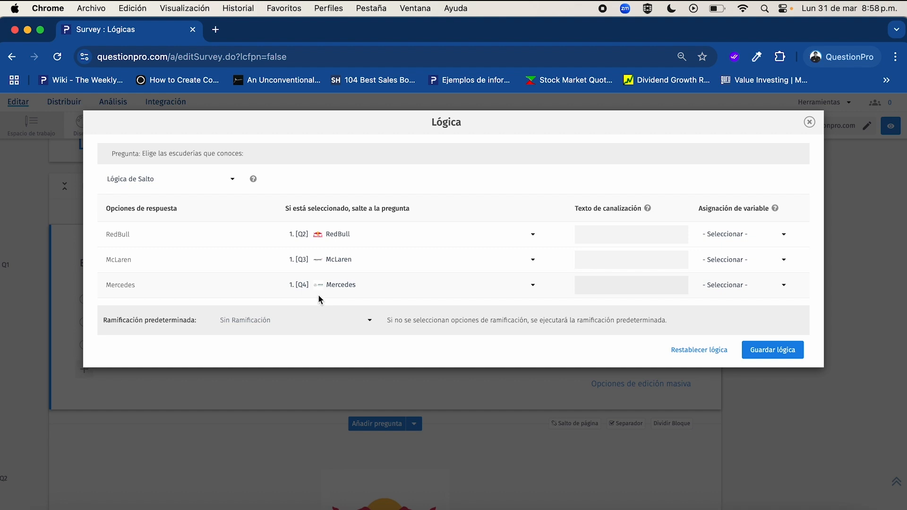
{"action": "left_click", "coordinate": [781, 358]}
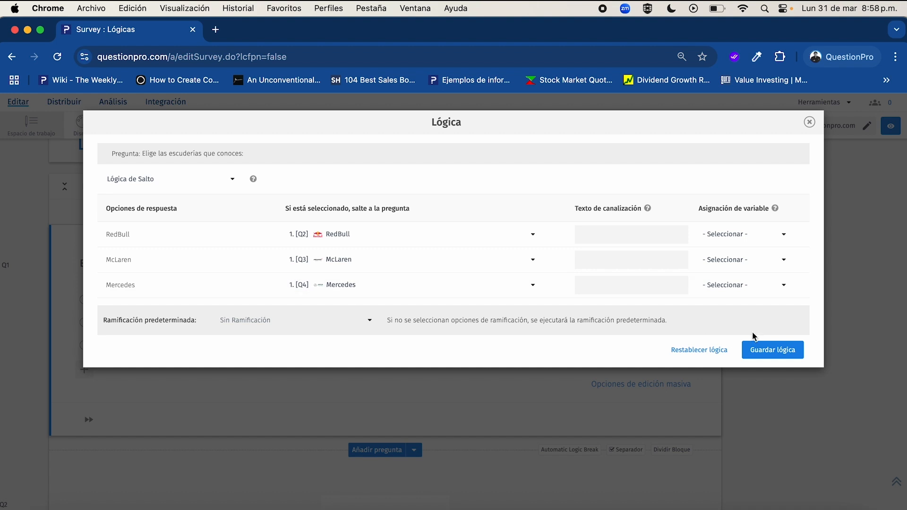
{"action": "left_click", "coordinate": [810, 122]}
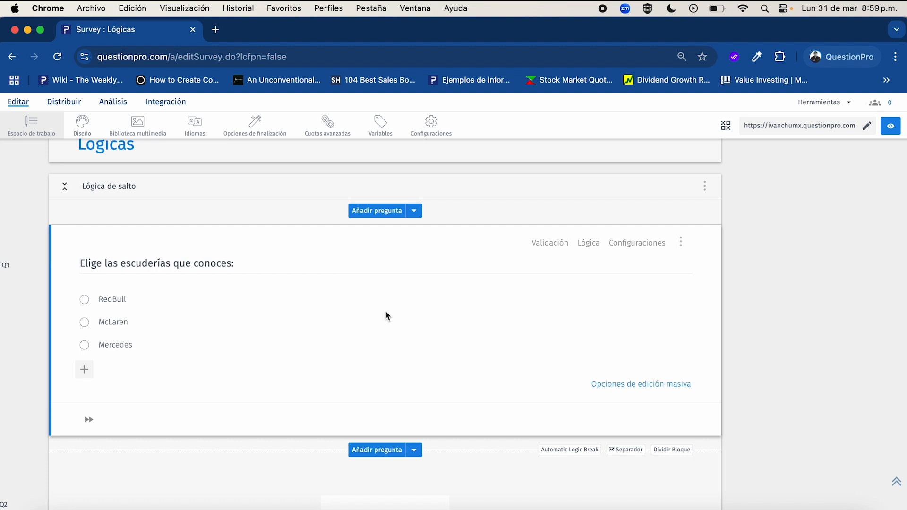
{"action": "left_click", "coordinate": [92, 421]}
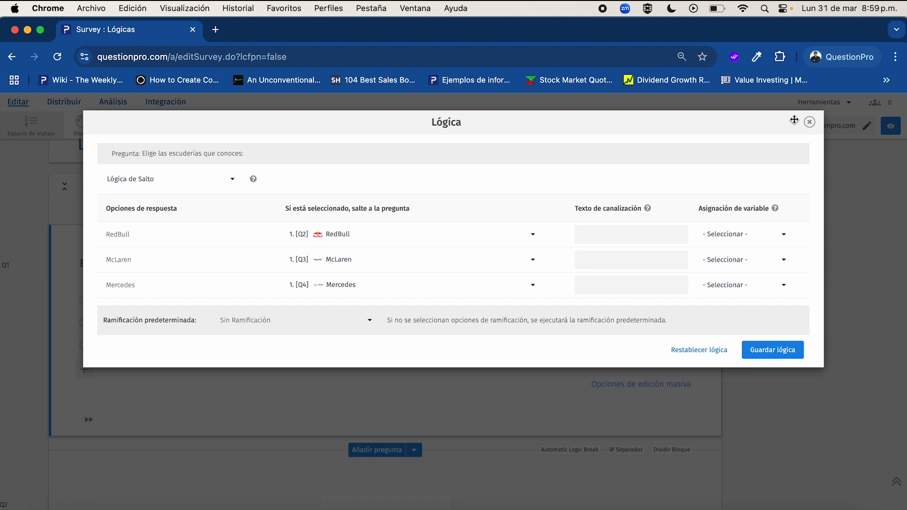
{"action": "left_click", "coordinate": [809, 122]}
Set the default branching of the RedBull question Q2 to "Ir a página de agradecimiento" and save its logic.
{"action": "scroll", "coordinate": [421, 311], "scroll_direction": "down", "scroll_amount": 8}
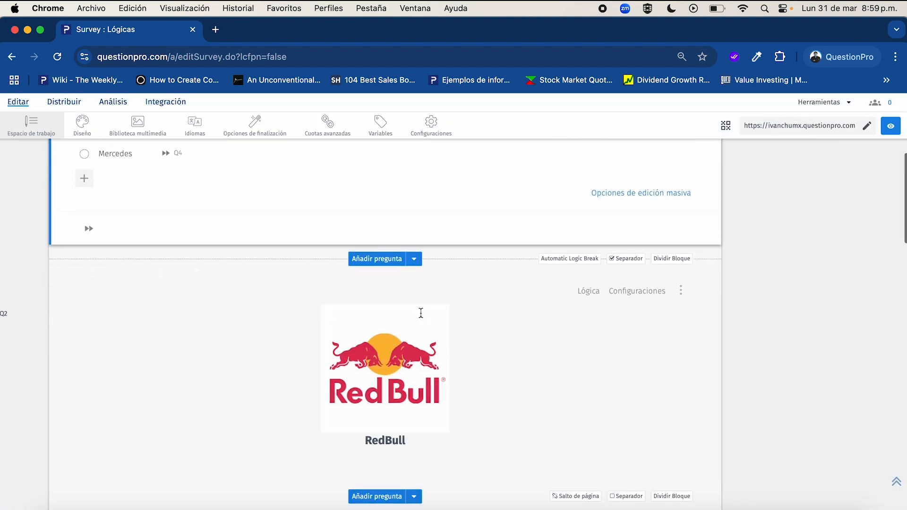
{"action": "scroll", "coordinate": [510, 359], "scroll_direction": "down", "scroll_amount": 5}
{"action": "left_click", "coordinate": [587, 329]}
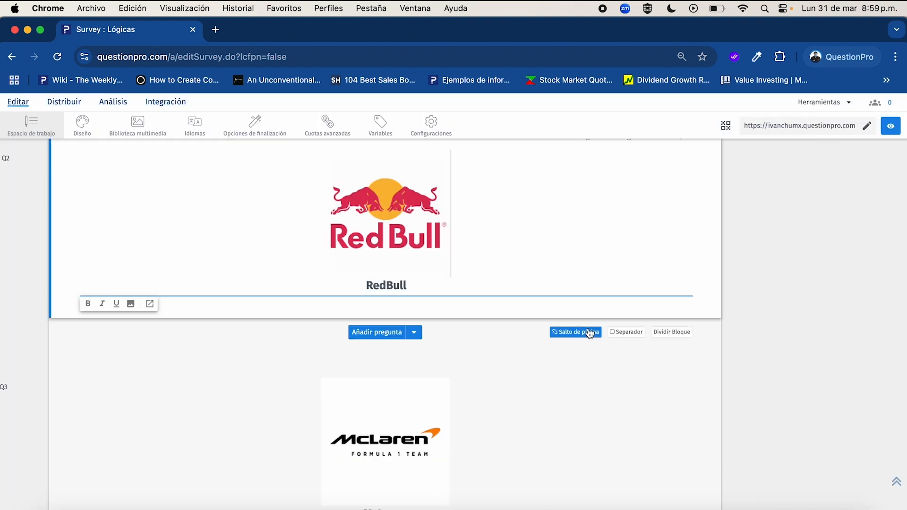
{"action": "scroll", "coordinate": [561, 240], "scroll_direction": "up", "scroll_amount": 3}
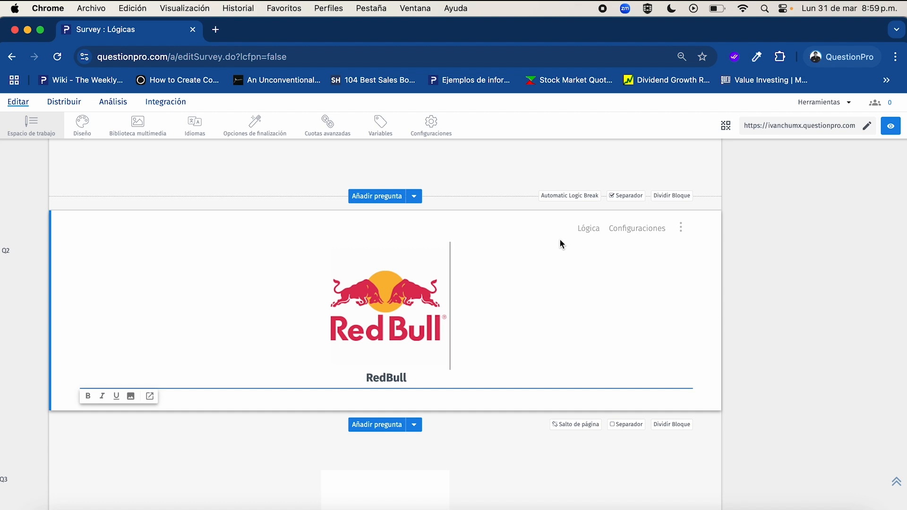
{"action": "left_click", "coordinate": [590, 231]}
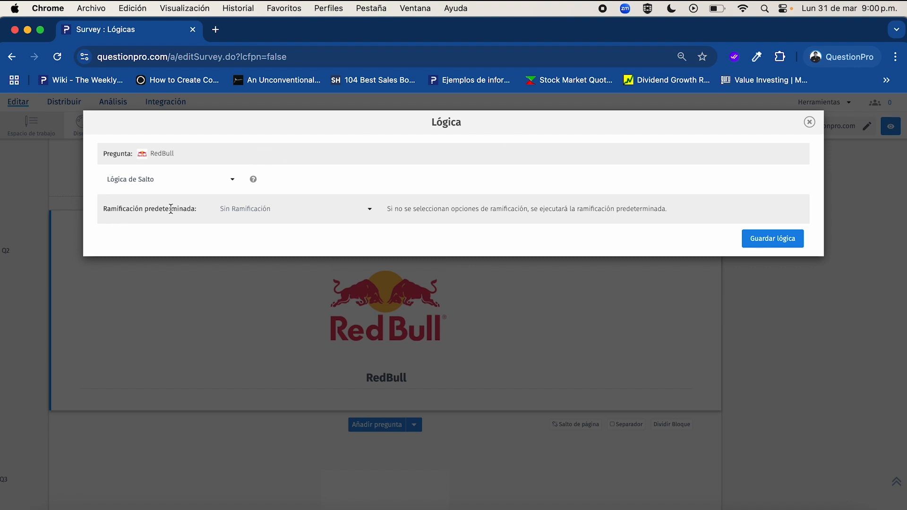
{"action": "left_click", "coordinate": [261, 209]}
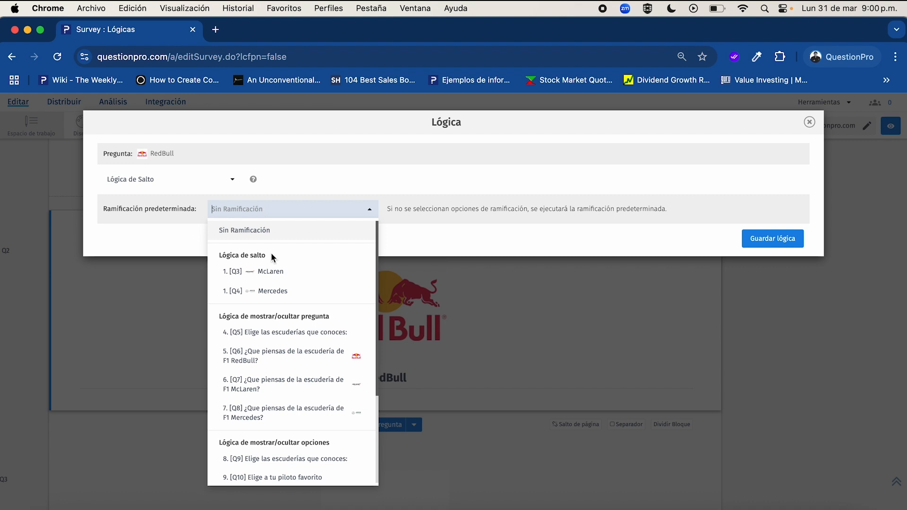
{"action": "scroll", "coordinate": [281, 393], "scroll_direction": "down", "scroll_amount": 5}
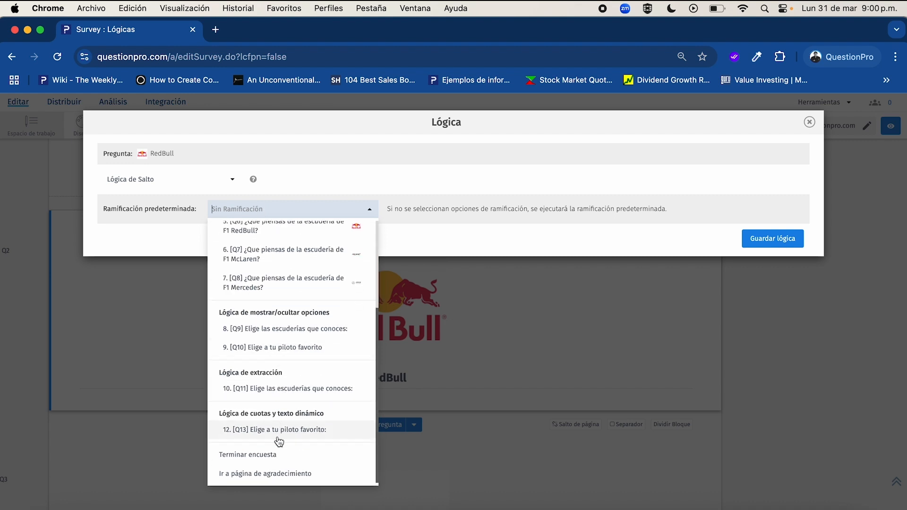
{"action": "left_click", "coordinate": [276, 476]}
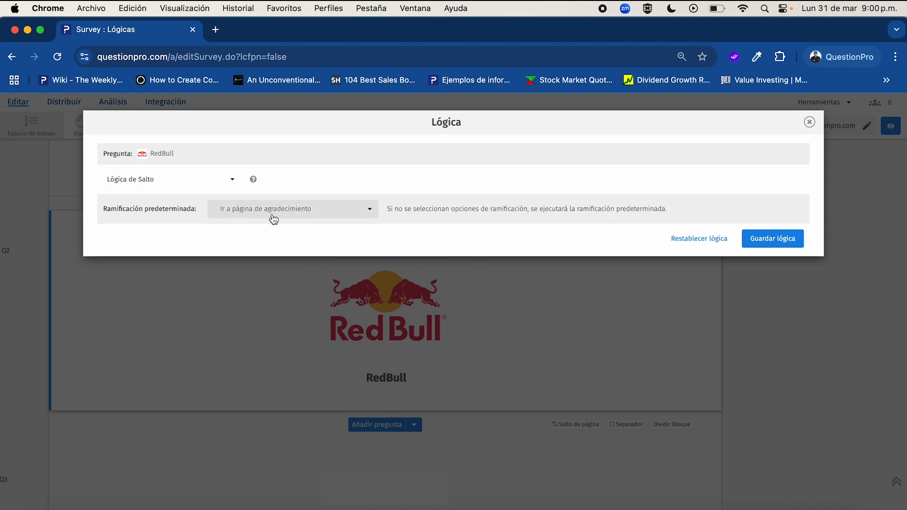
{"action": "left_click", "coordinate": [771, 237]}
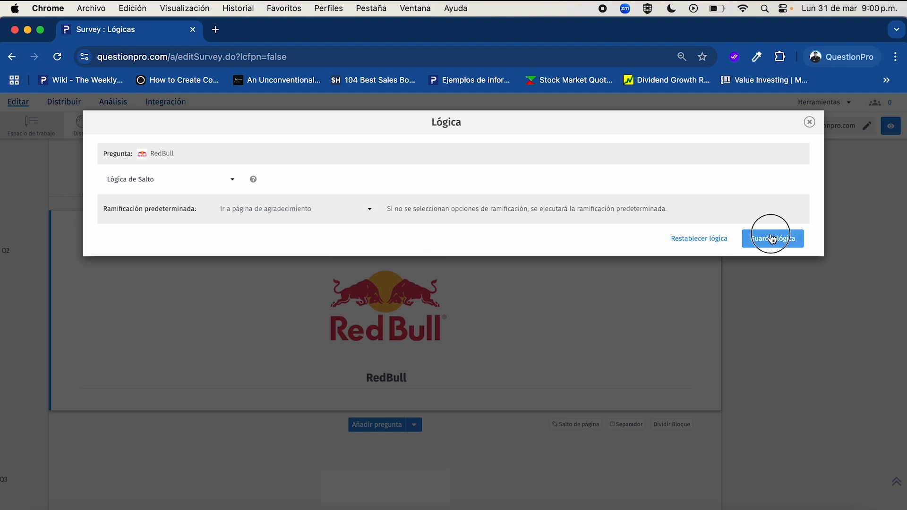
{"action": "left_click", "coordinate": [809, 122]}
Set the default branching of the McLaren question Q3 to "Ir a página de agradecimiento" and save its logic.
{"action": "scroll", "coordinate": [527, 369], "scroll_direction": "down", "scroll_amount": 5}
{"action": "scroll", "coordinate": [527, 370], "scroll_direction": "down", "scroll_amount": 3}
{"action": "left_click", "coordinate": [574, 337]}
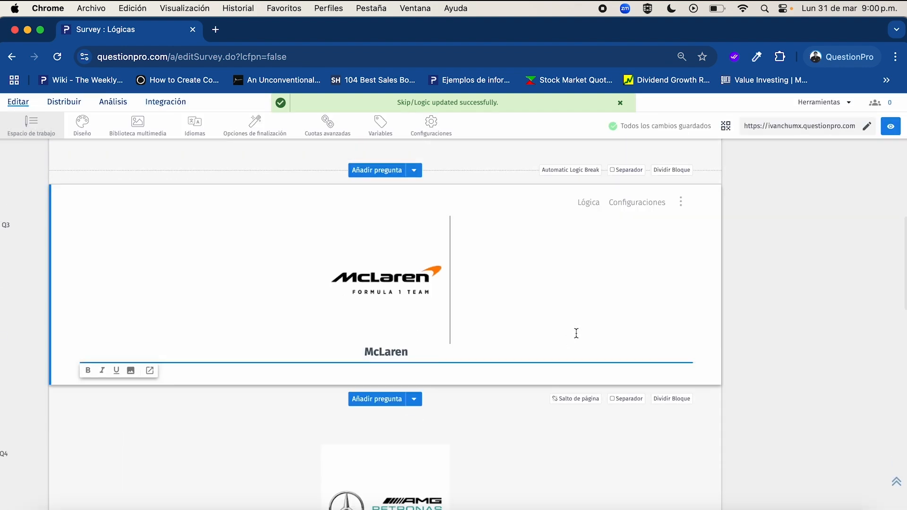
{"action": "left_click", "coordinate": [596, 207]}
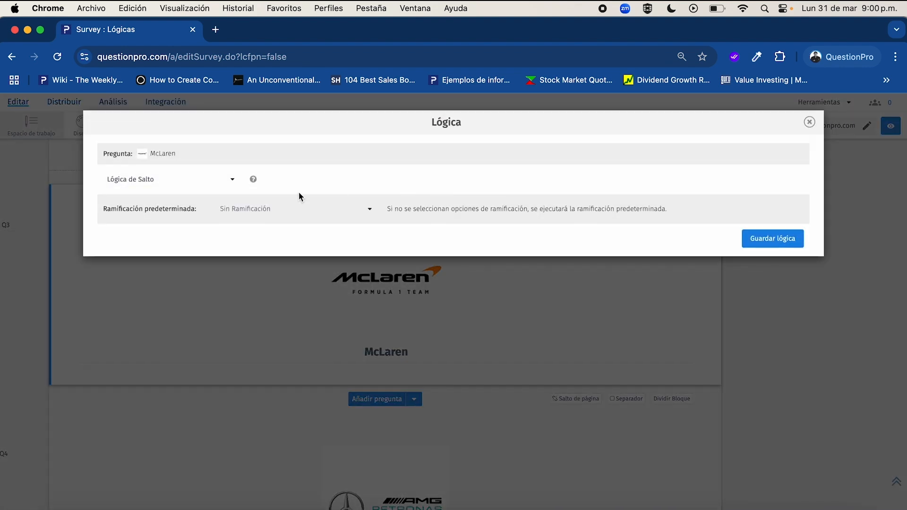
{"action": "left_click", "coordinate": [274, 209]}
{"action": "scroll", "coordinate": [305, 339], "scroll_direction": "down", "scroll_amount": 3}
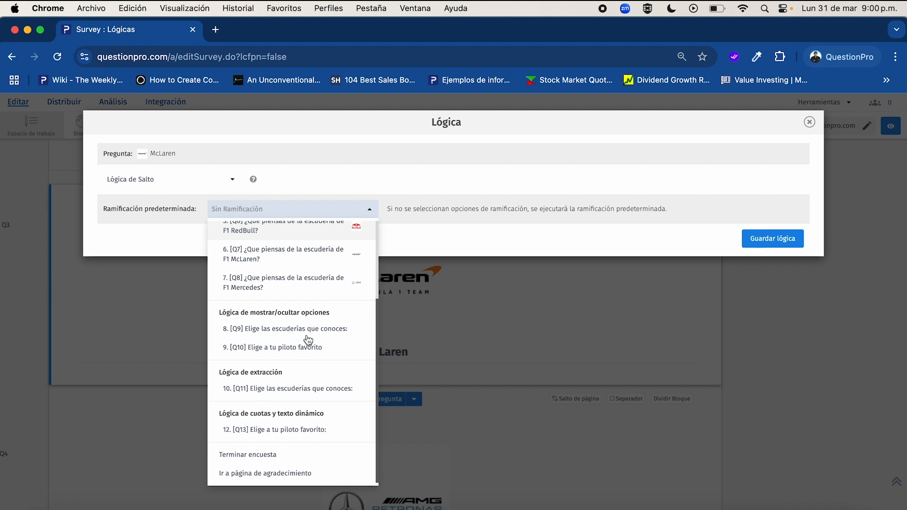
{"action": "left_click", "coordinate": [268, 473]}
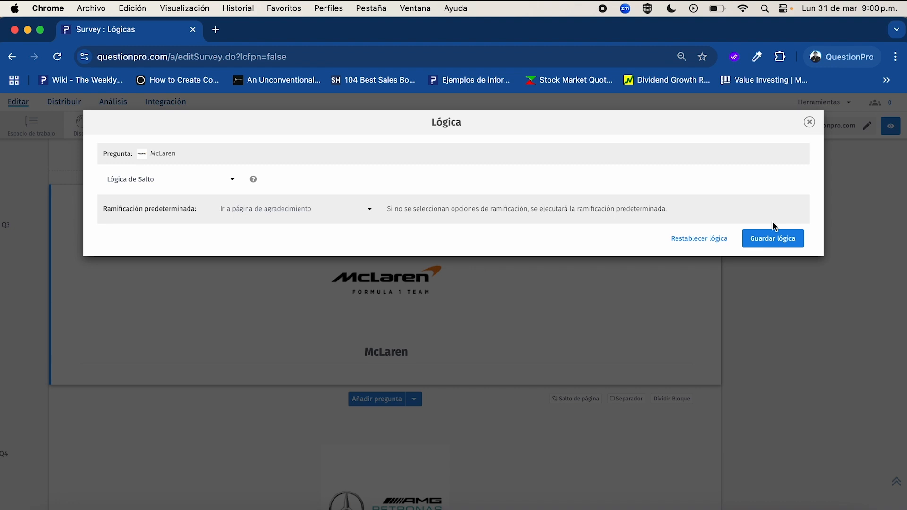
{"action": "left_click", "coordinate": [772, 239]}
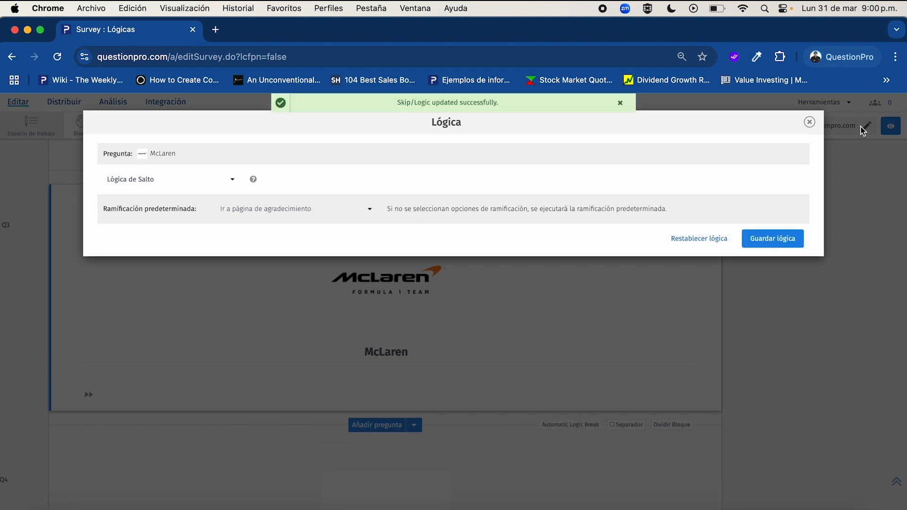
{"action": "left_click", "coordinate": [809, 122]}
Set the default branching of the Mercedes question Q4 to "Ir a página de agradecimiento" and save its logic.
{"action": "scroll", "coordinate": [490, 310], "scroll_direction": "down", "scroll_amount": 6}
{"action": "left_click", "coordinate": [548, 285]}
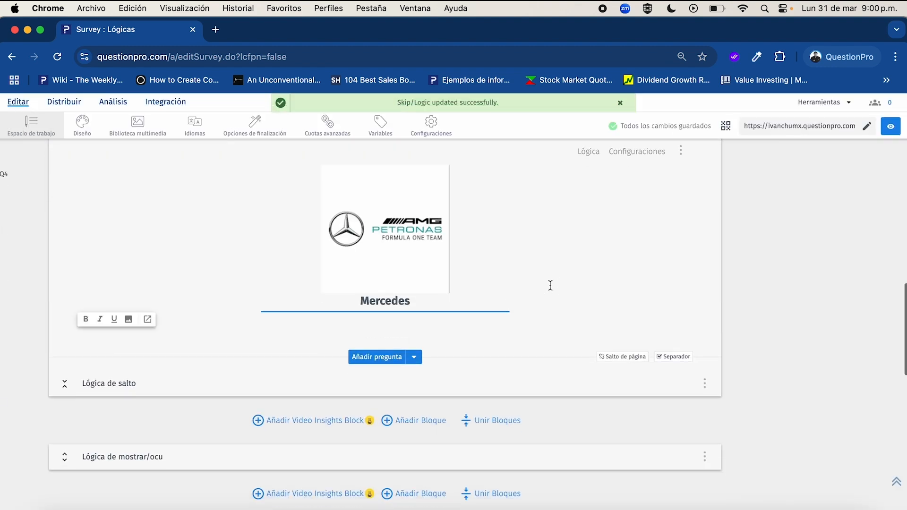
{"action": "scroll", "coordinate": [344, 283], "scroll_direction": "up", "scroll_amount": 2}
{"action": "left_click", "coordinate": [583, 225]}
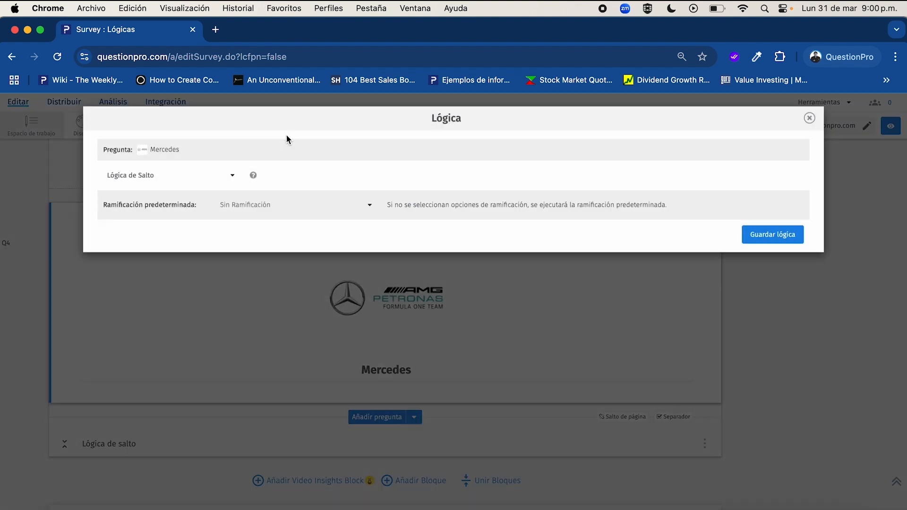
{"action": "left_click", "coordinate": [254, 207]}
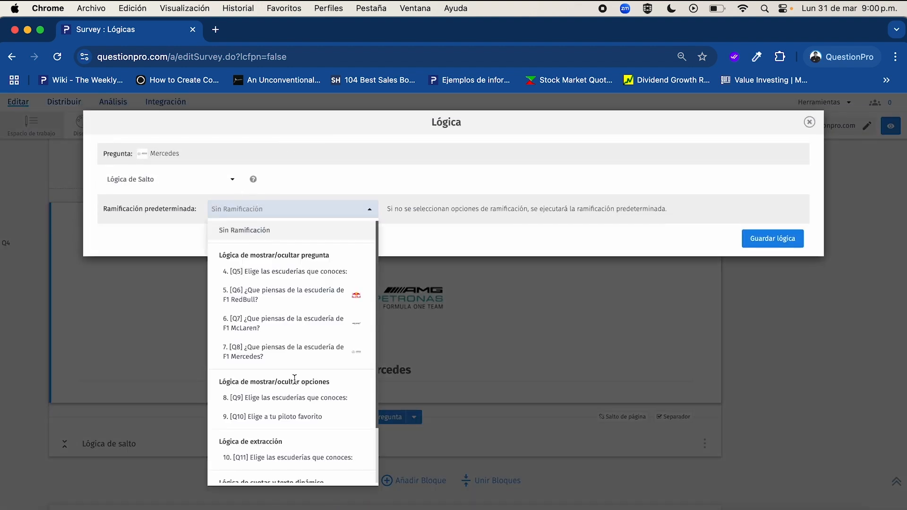
{"action": "scroll", "coordinate": [295, 380], "scroll_direction": "down", "scroll_amount": 5}
{"action": "left_click", "coordinate": [275, 472]}
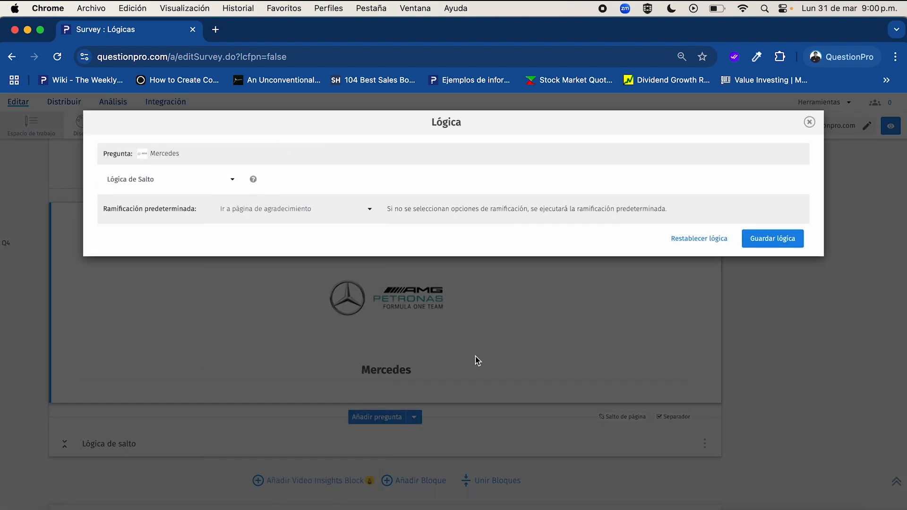
{"action": "left_click", "coordinate": [764, 242]}
Check the skip targets on the team-choice question Q1 and open its survey preview.
{"action": "scroll", "coordinate": [490, 265], "scroll_direction": "up", "scroll_amount": 10}
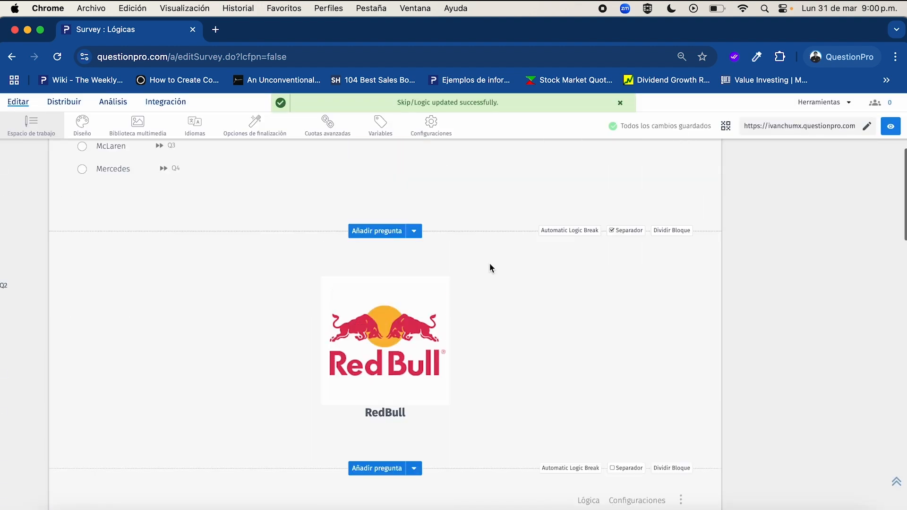
{"action": "scroll", "coordinate": [489, 265], "scroll_direction": "up", "scroll_amount": 4}
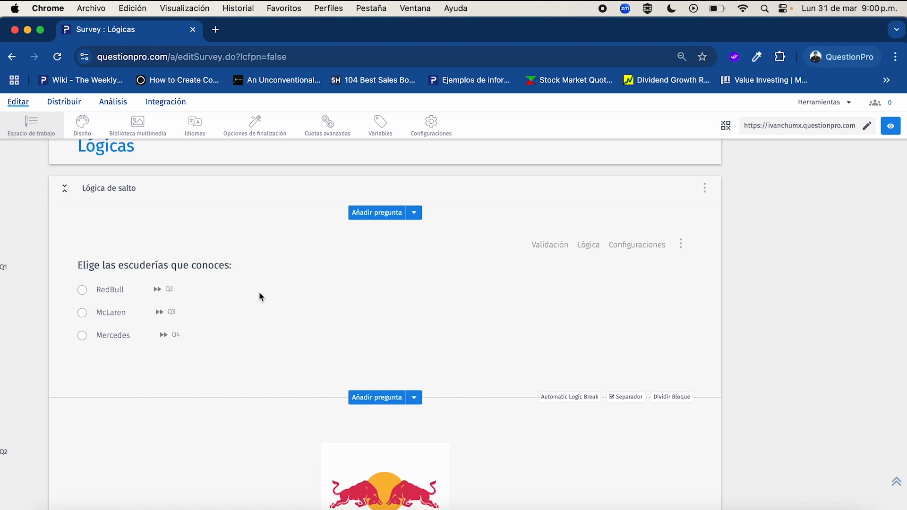
{"action": "scroll", "coordinate": [320, 308], "scroll_direction": "down", "scroll_amount": 1}
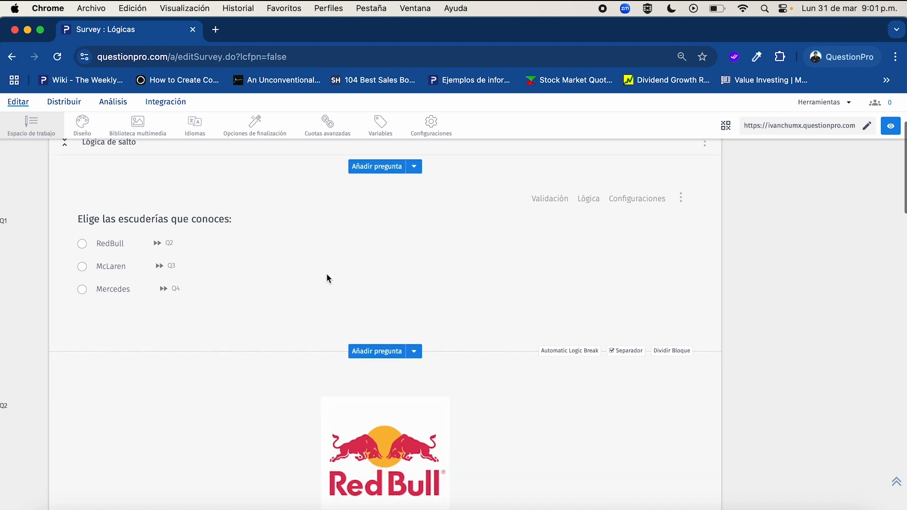
{"action": "scroll", "coordinate": [326, 274], "scroll_direction": "down", "scroll_amount": 9}
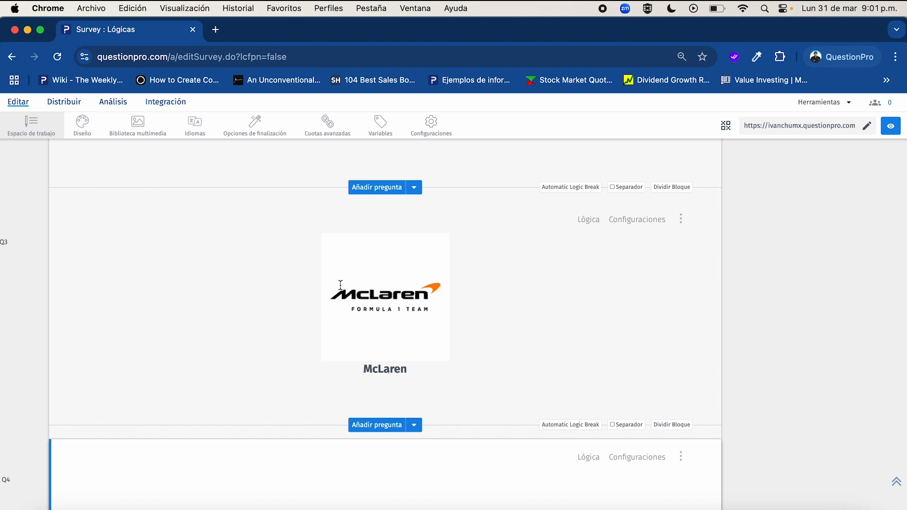
{"action": "left_click", "coordinate": [604, 350]}
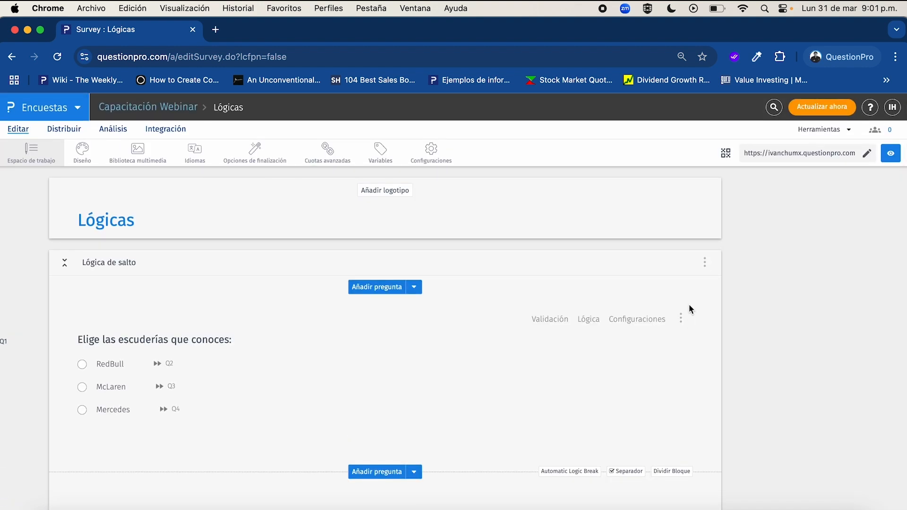
{"action": "left_click", "coordinate": [681, 319]}
{"action": "left_click", "coordinate": [647, 348]}
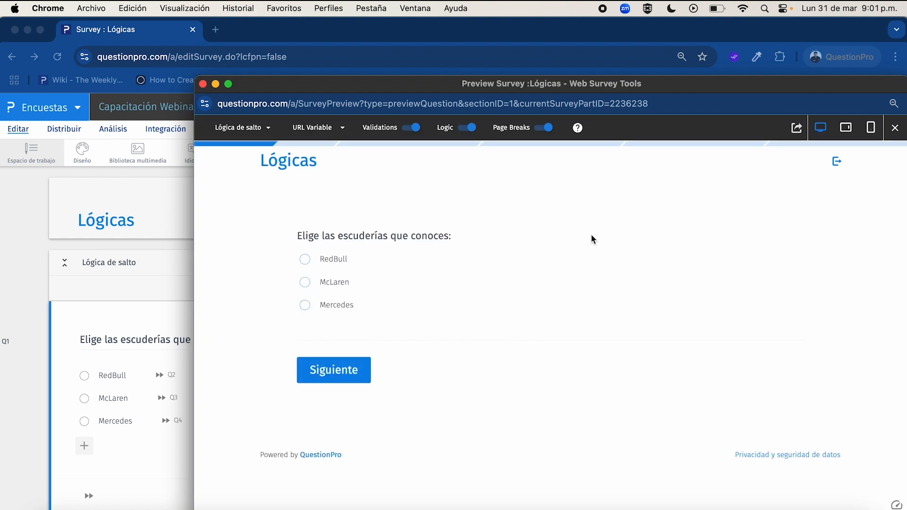
Test the skip logic in the preview by answering McLaren and advancing to the thank-you page, and close the preview.
{"action": "left_click", "coordinate": [376, 283]}
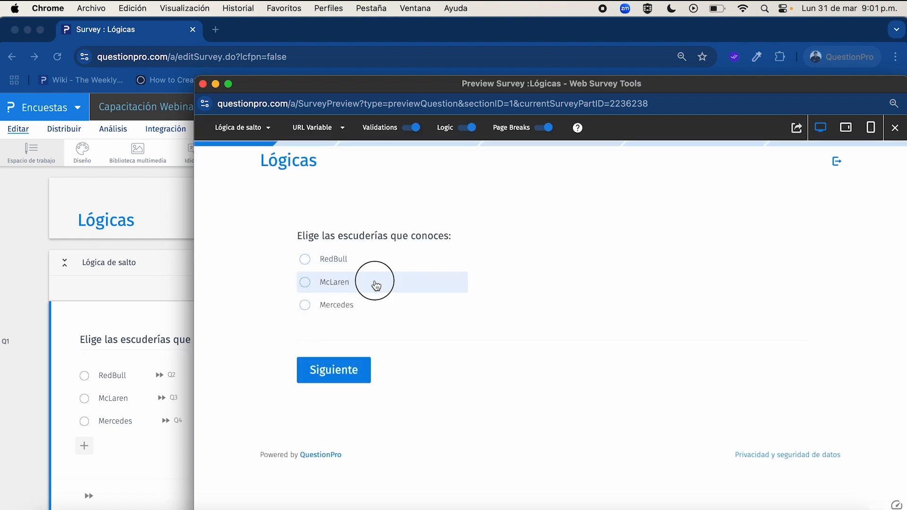
{"action": "left_click", "coordinate": [358, 371]}
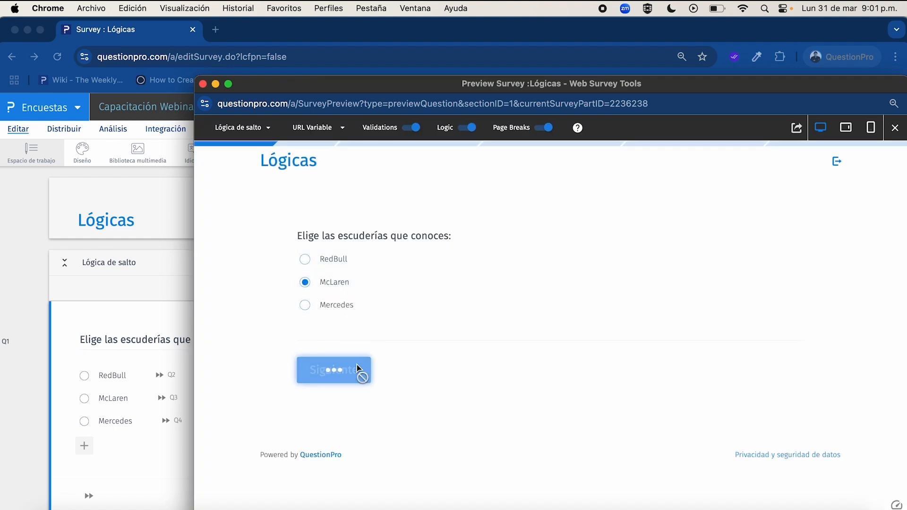
{"action": "scroll", "coordinate": [559, 310], "scroll_direction": "down", "scroll_amount": 1}
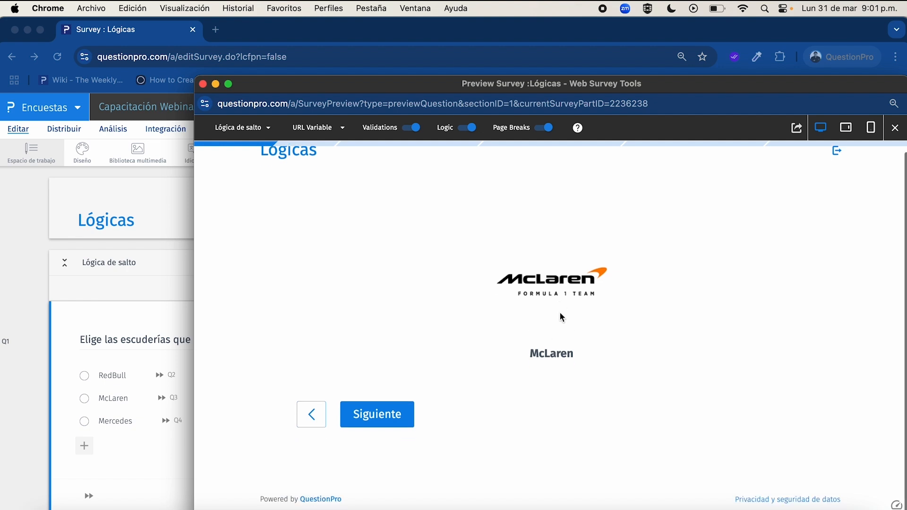
{"action": "scroll", "coordinate": [560, 311], "scroll_direction": "up", "scroll_amount": 1}
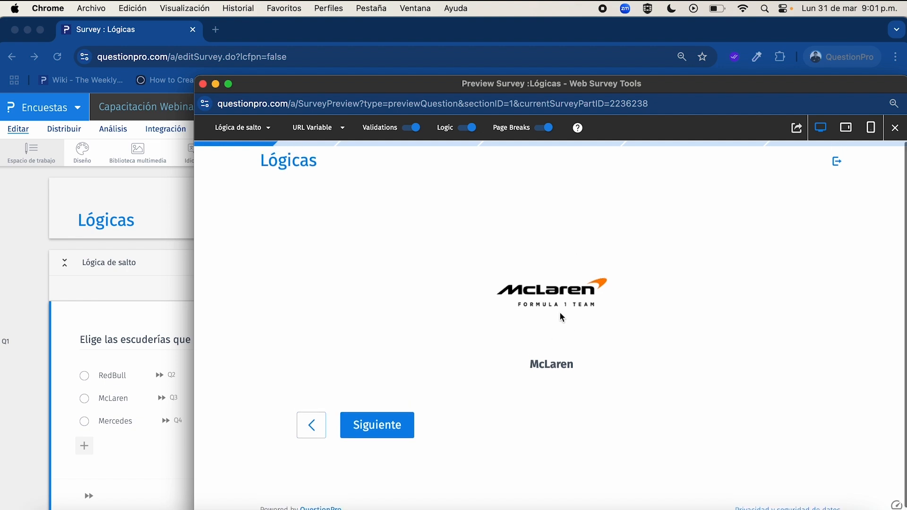
{"action": "left_click", "coordinate": [388, 428]}
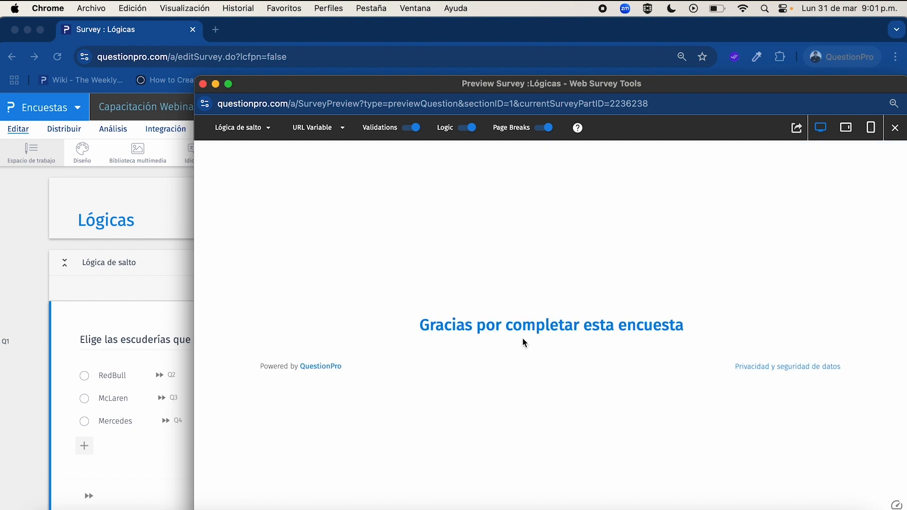
{"action": "triple_click", "coordinate": [532, 330]}
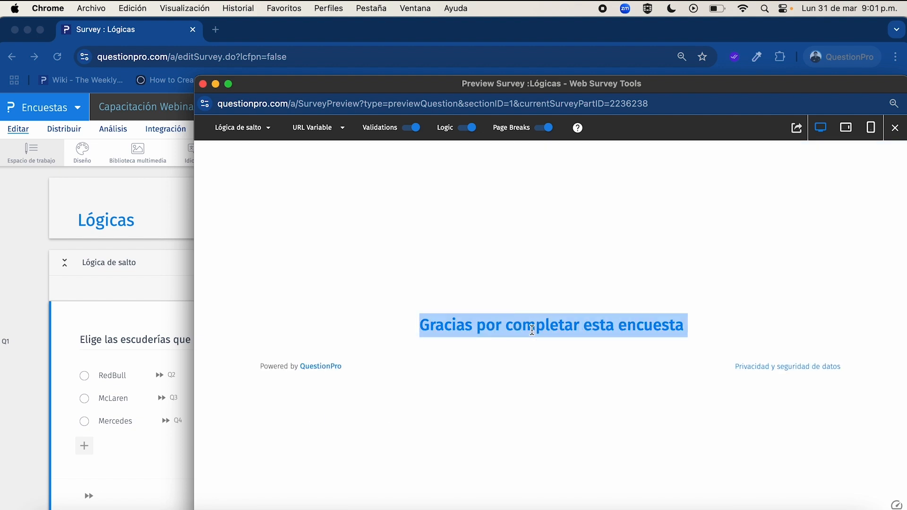
{"action": "left_click", "coordinate": [203, 84]}
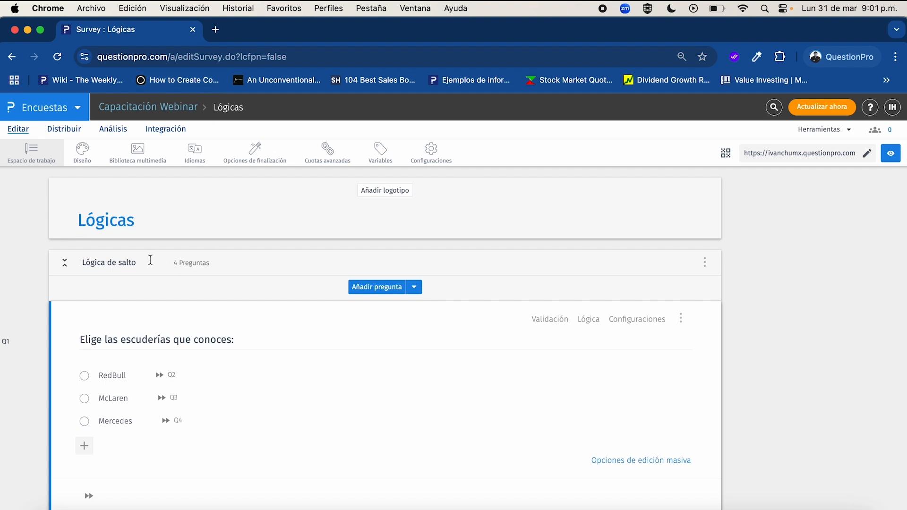
Collapse the Lógica de salto block and expand the first Lógica de mostrar/ocu block.
{"action": "left_click", "coordinate": [64, 263]}
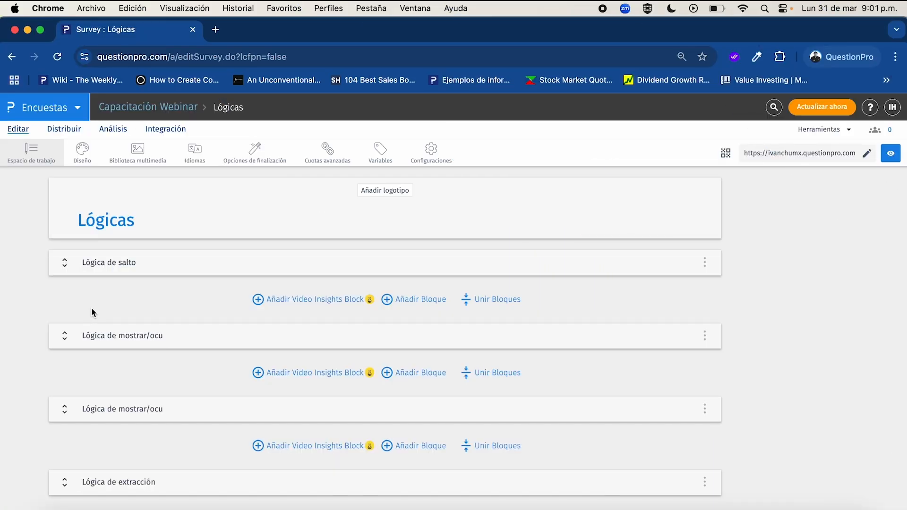
{"action": "left_click", "coordinate": [245, 334]}
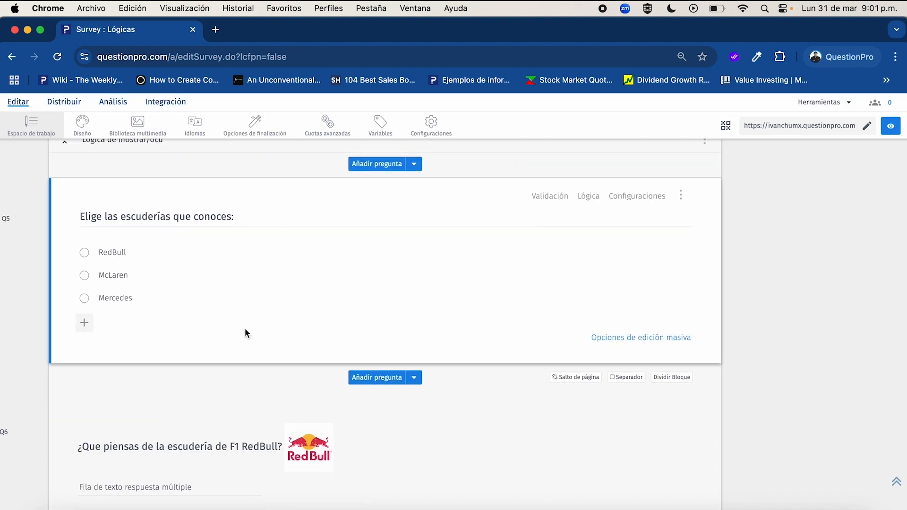
Examine the team-choice question Q5 and the RedBull, McLaren and Mercedes opinion questions Q6 to Q8.
{"action": "scroll", "coordinate": [245, 333], "scroll_direction": "down", "scroll_amount": 15}
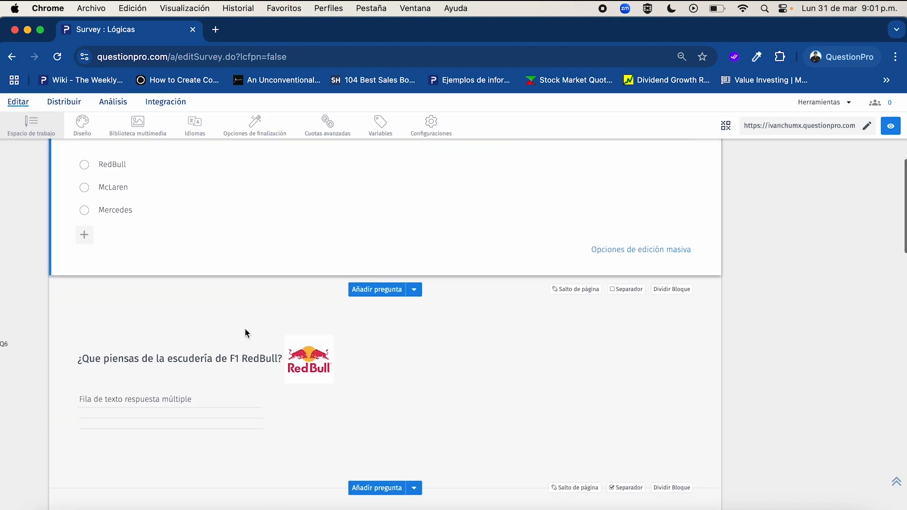
{"action": "scroll", "coordinate": [245, 328], "scroll_direction": "up", "scroll_amount": 15}
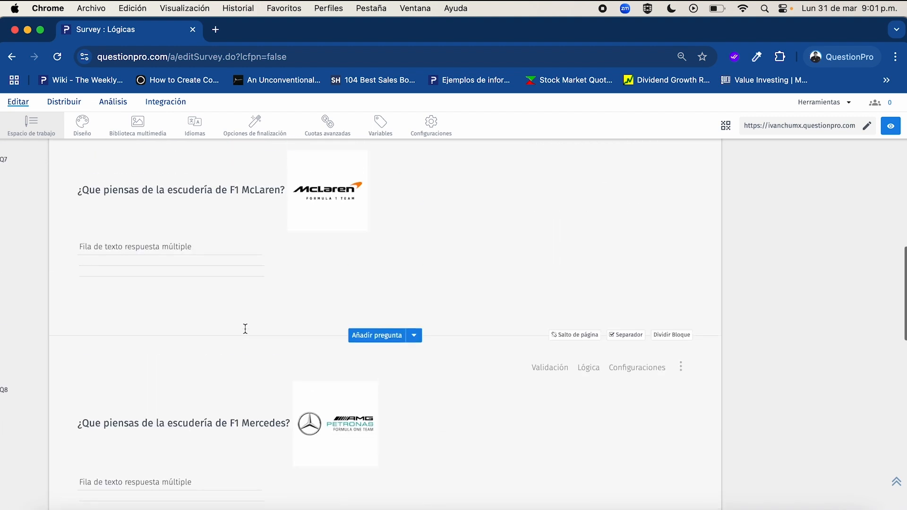
{"action": "scroll", "coordinate": [245, 332], "scroll_direction": "down", "scroll_amount": 1}
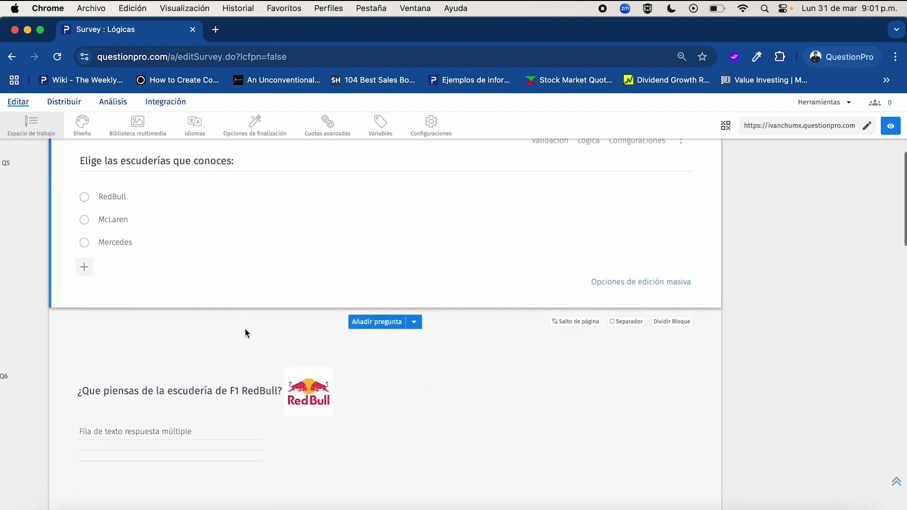
{"action": "scroll", "coordinate": [237, 354], "scroll_direction": "down", "scroll_amount": 3}
{"action": "scroll", "coordinate": [282, 255], "scroll_direction": "down", "scroll_amount": 1}
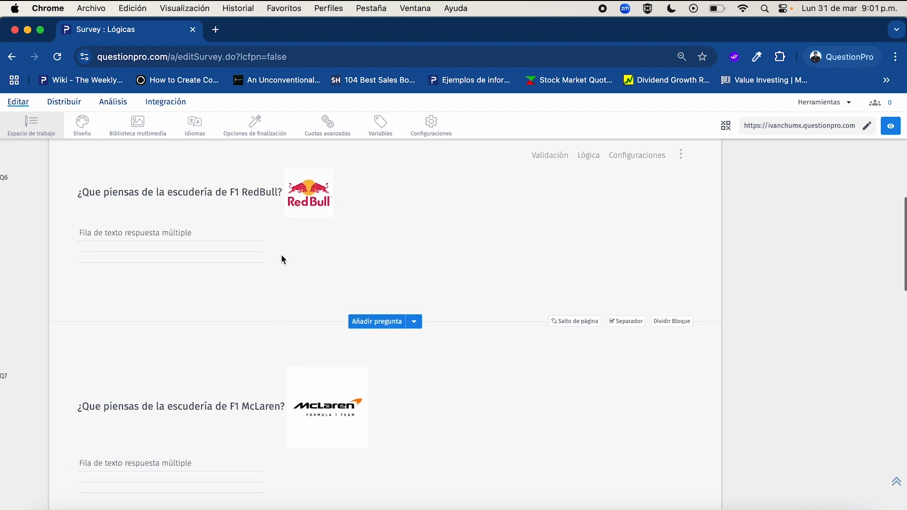
{"action": "scroll", "coordinate": [307, 387], "scroll_direction": "down", "scroll_amount": 5}
{"action": "scroll", "coordinate": [308, 387], "scroll_direction": "down", "scroll_amount": 1}
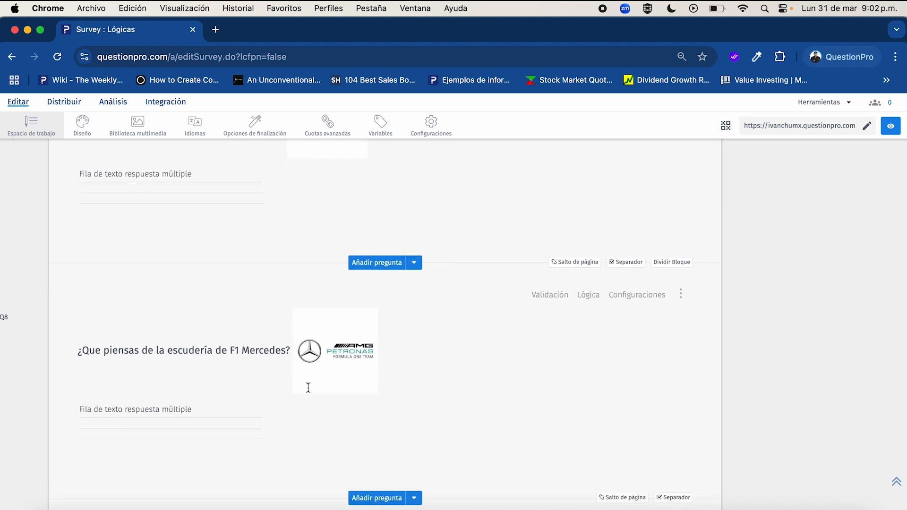
{"action": "scroll", "coordinate": [308, 387], "scroll_direction": "up", "scroll_amount": 7}
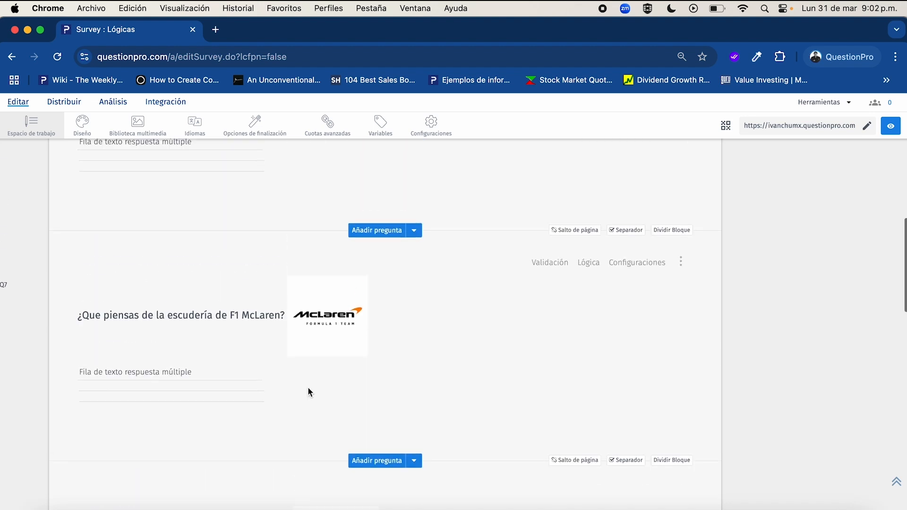
{"action": "scroll", "coordinate": [308, 389], "scroll_direction": "up", "scroll_amount": 3}
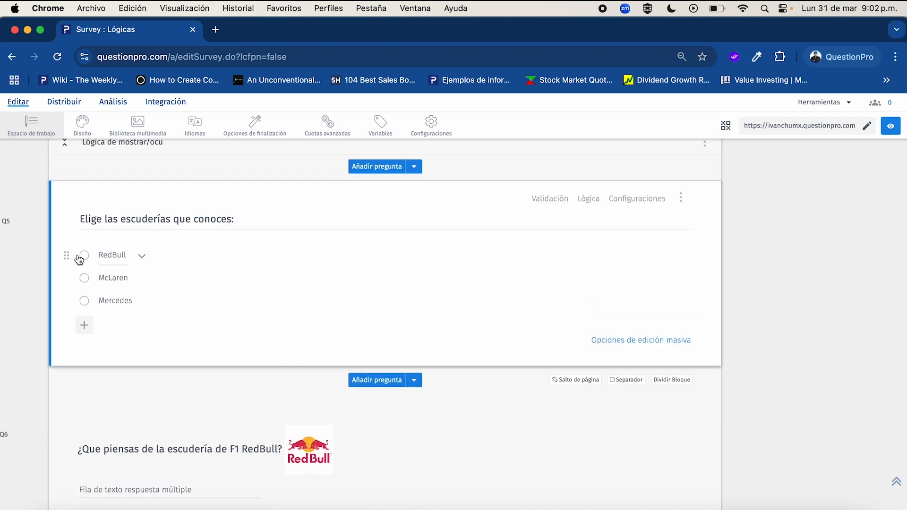
Change the team-choice question Q5 to multiple selection with checkboxes in its settings.
{"action": "left_click", "coordinate": [635, 202]}
{"action": "left_click", "coordinate": [826, 206]}
{"action": "left_click", "coordinate": [892, 153]}
Review how the checkbox options of Q5 correspond to the team opinion questions Q6 to Q8 that follow it.
{"action": "scroll", "coordinate": [255, 288], "scroll_direction": "down", "scroll_amount": 12}
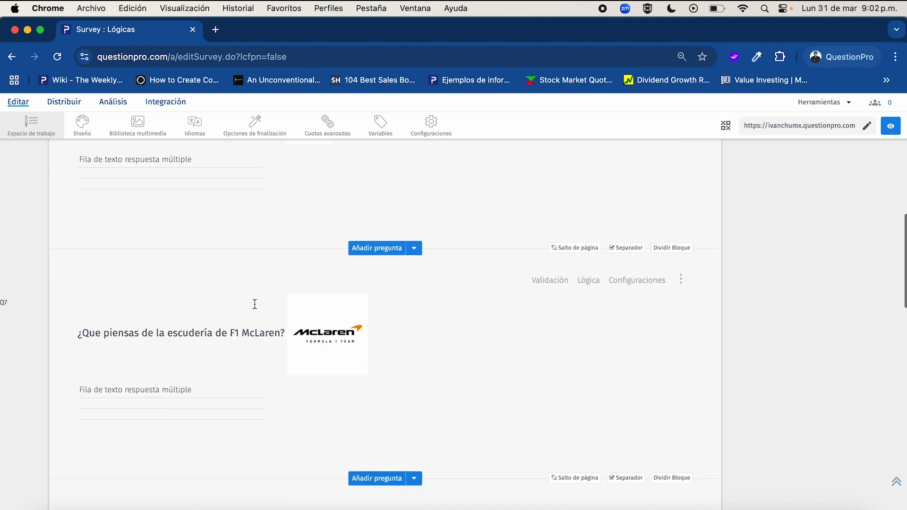
{"action": "scroll", "coordinate": [254, 308], "scroll_direction": "down", "scroll_amount": 4}
{"action": "scroll", "coordinate": [254, 308], "scroll_direction": "up", "scroll_amount": 15}
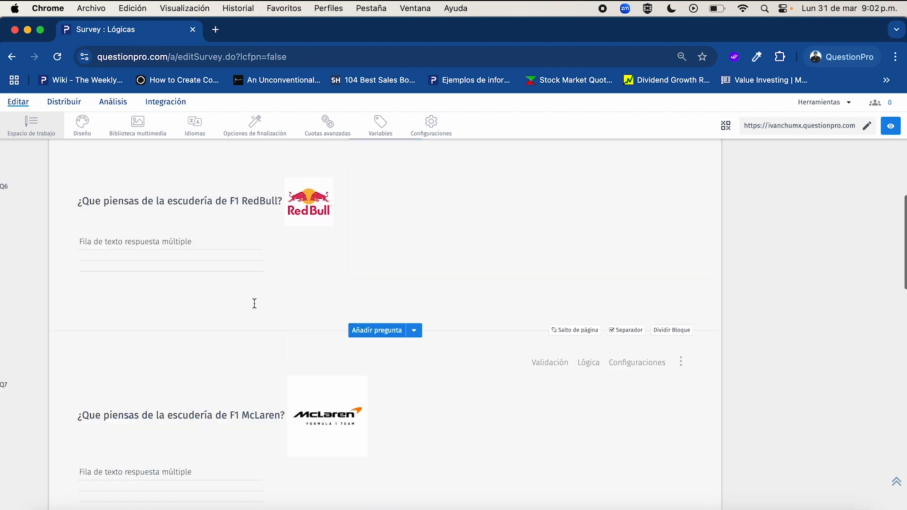
{"action": "scroll", "coordinate": [254, 307], "scroll_direction": "down", "scroll_amount": 1}
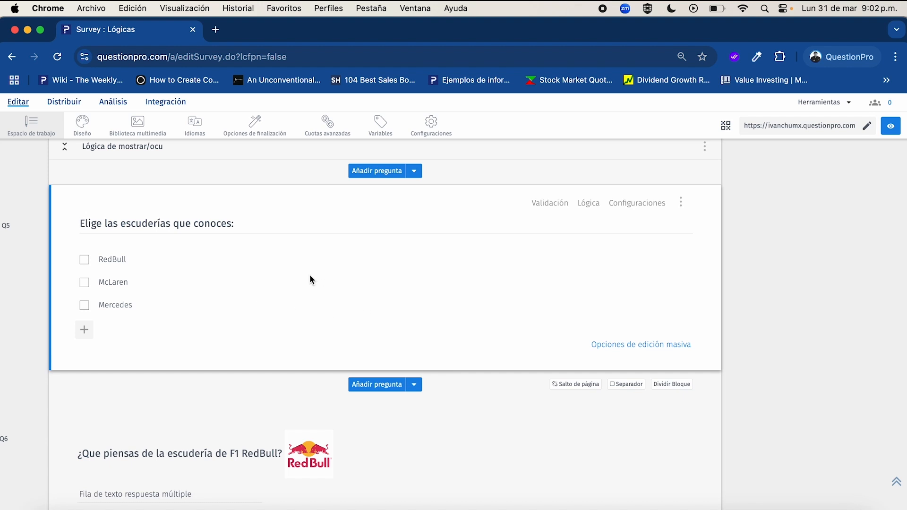
{"action": "scroll", "coordinate": [310, 278], "scroll_direction": "down", "scroll_amount": 3}
{"action": "scroll", "coordinate": [310, 279], "scroll_direction": "up", "scroll_amount": 2}
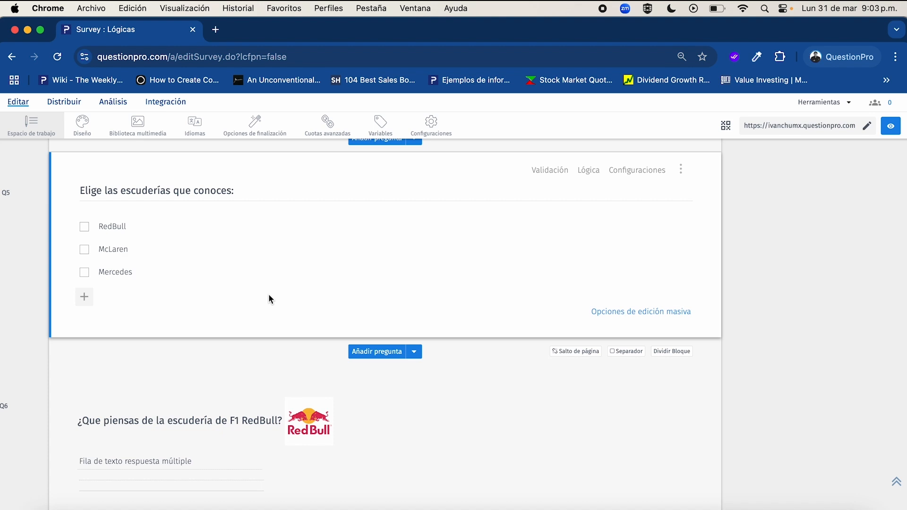
{"action": "scroll", "coordinate": [354, 278], "scroll_direction": "up", "scroll_amount": 1}
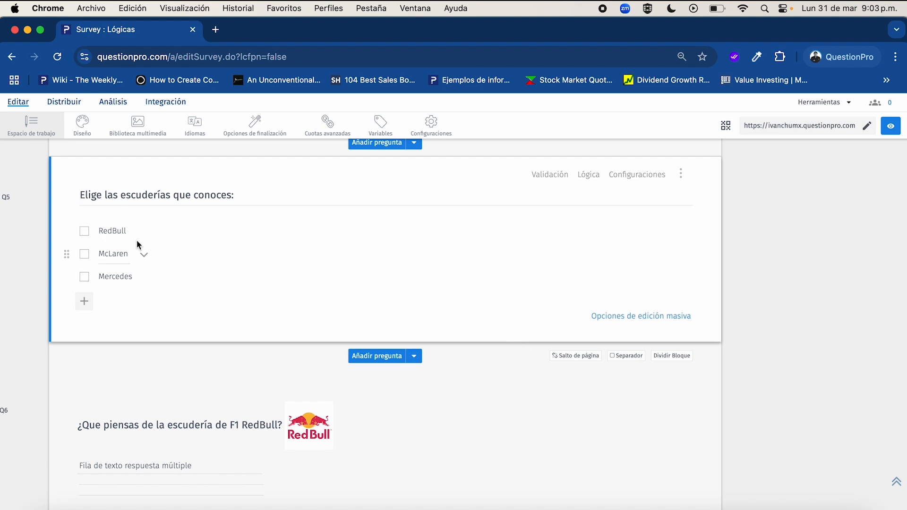
{"action": "scroll", "coordinate": [165, 311], "scroll_direction": "down", "scroll_amount": 5}
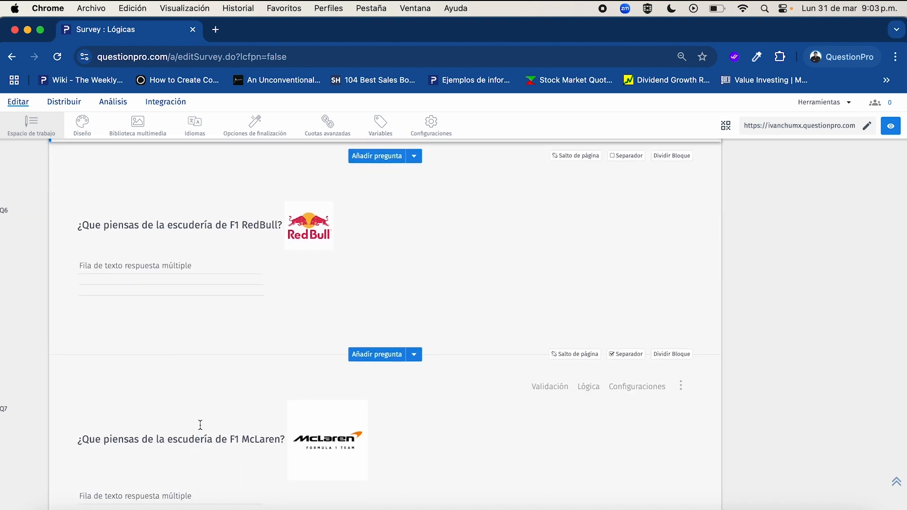
{"action": "scroll", "coordinate": [198, 425], "scroll_direction": "down", "scroll_amount": 6}
{"action": "scroll", "coordinate": [200, 424], "scroll_direction": "up", "scroll_amount": 8}
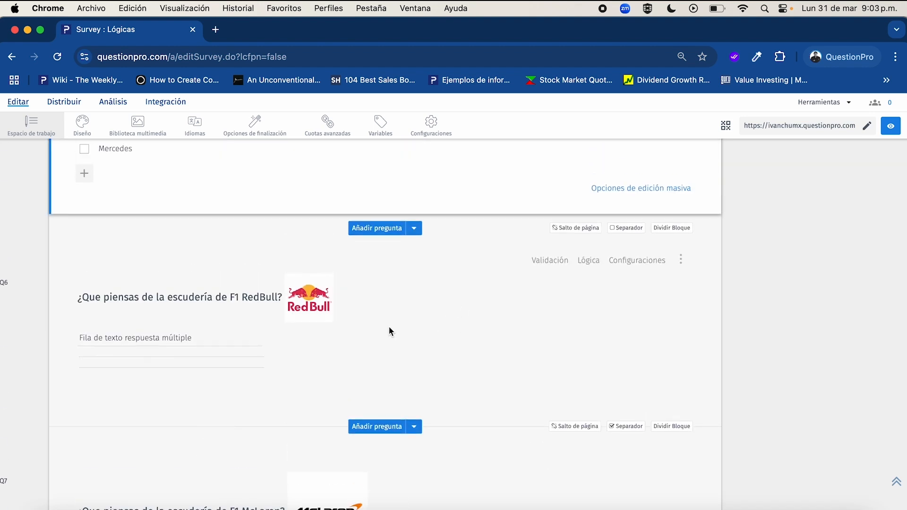
{"action": "scroll", "coordinate": [389, 327], "scroll_direction": "up", "scroll_amount": 2}
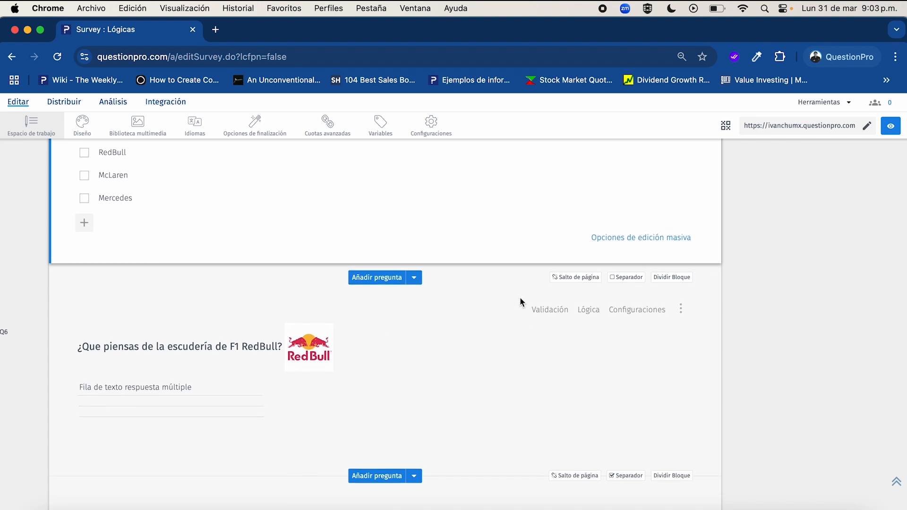
{"action": "scroll", "coordinate": [520, 297], "scroll_direction": "up", "scroll_amount": 2}
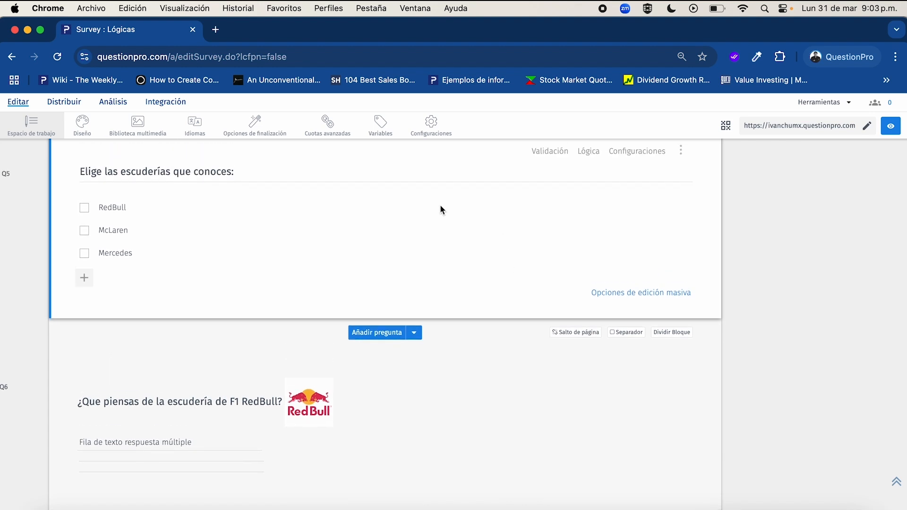
Insert a page break between the team-choice question Q5 and the RedBull opinion question Q6.
{"action": "left_click", "coordinate": [560, 333]}
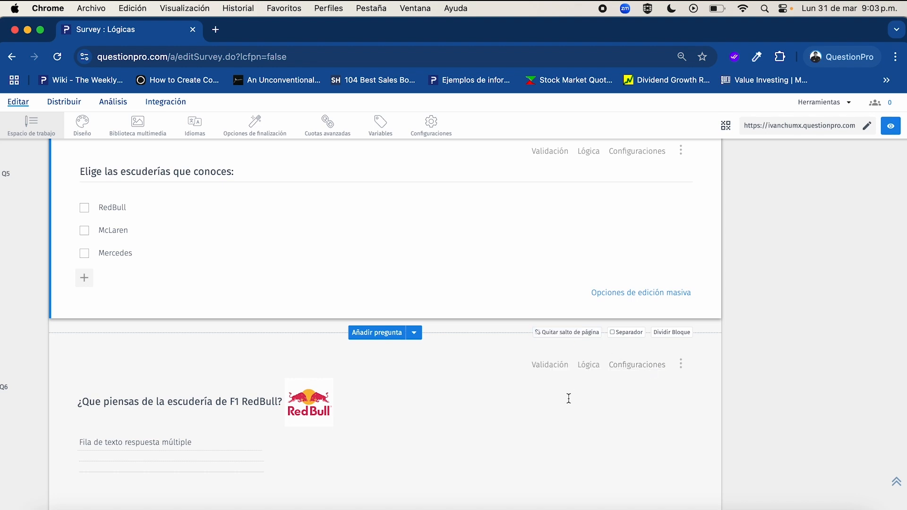
{"action": "scroll", "coordinate": [561, 405], "scroll_direction": "down", "scroll_amount": 3}
{"action": "left_click", "coordinate": [601, 250]}
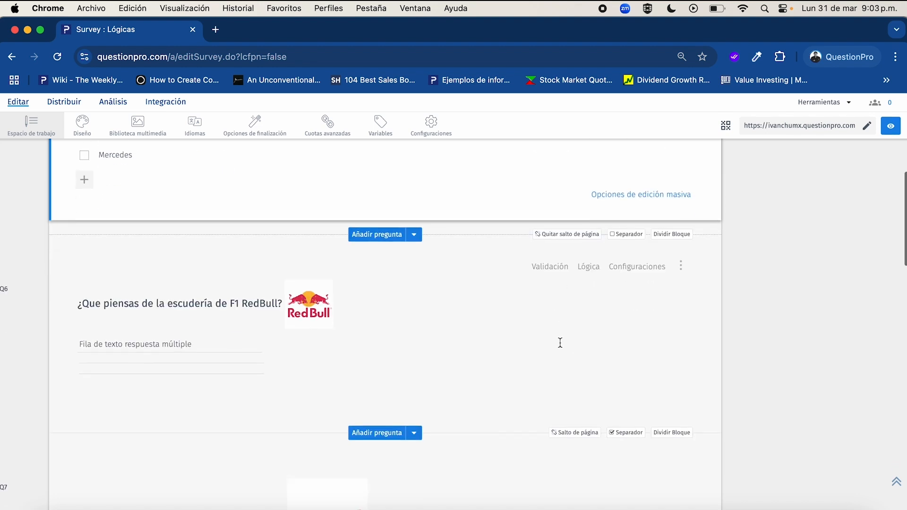
{"action": "scroll", "coordinate": [559, 341], "scroll_direction": "down", "scroll_amount": 3}
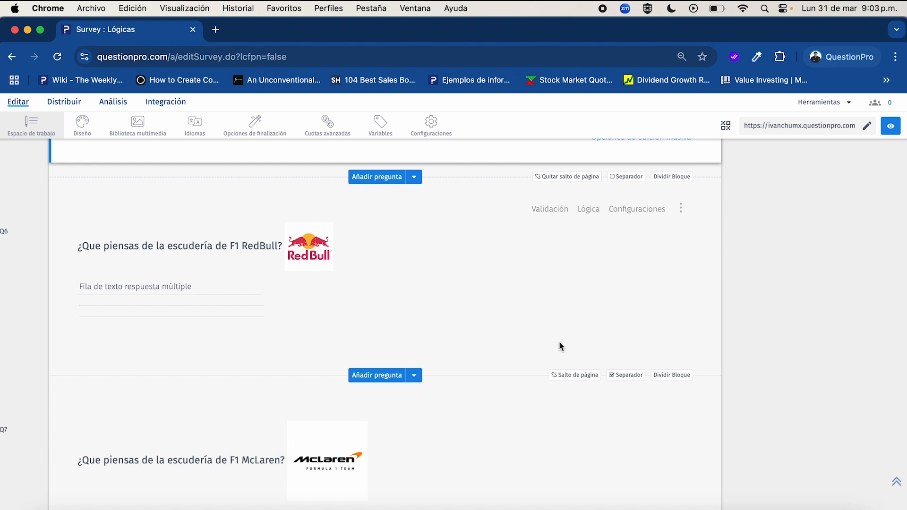
{"action": "scroll", "coordinate": [559, 347], "scroll_direction": "down", "scroll_amount": 10}
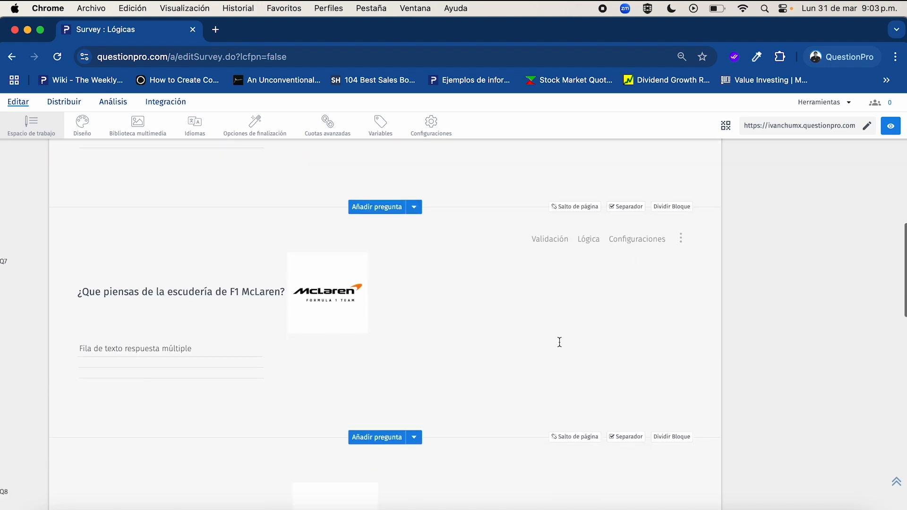
{"action": "scroll", "coordinate": [560, 342], "scroll_direction": "up", "scroll_amount": 10}
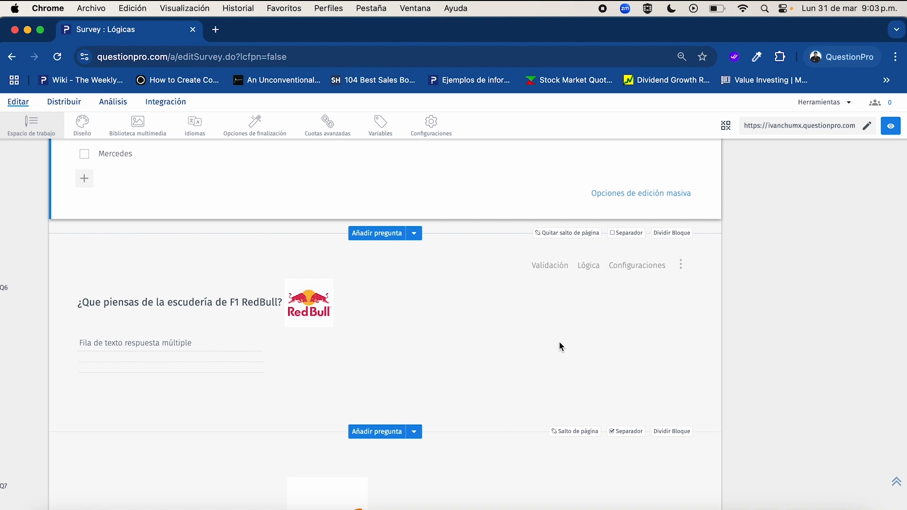
Open the logic of the RedBull question Q6 and set its type to Mostrar/ocultar pregunta.
{"action": "left_click", "coordinate": [591, 348]}
{"action": "scroll", "coordinate": [554, 302], "scroll_direction": "up", "scroll_amount": 3}
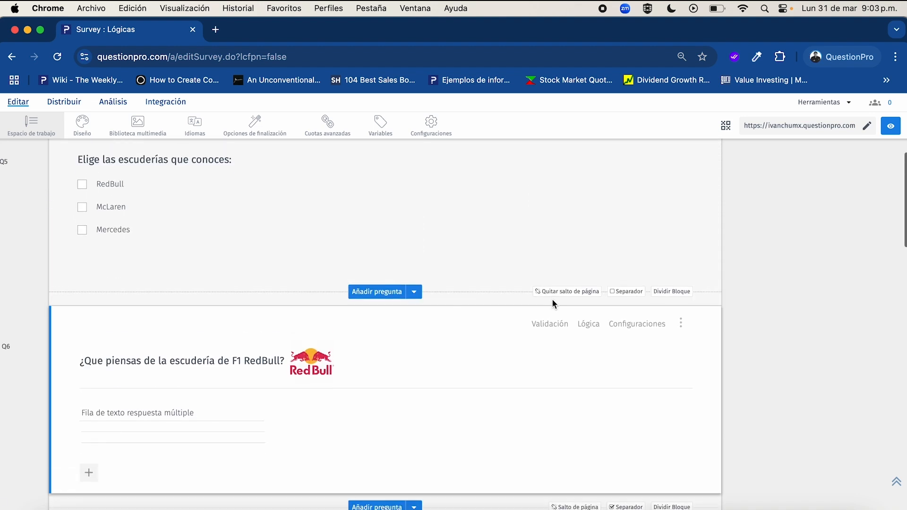
{"action": "left_click", "coordinate": [588, 336]}
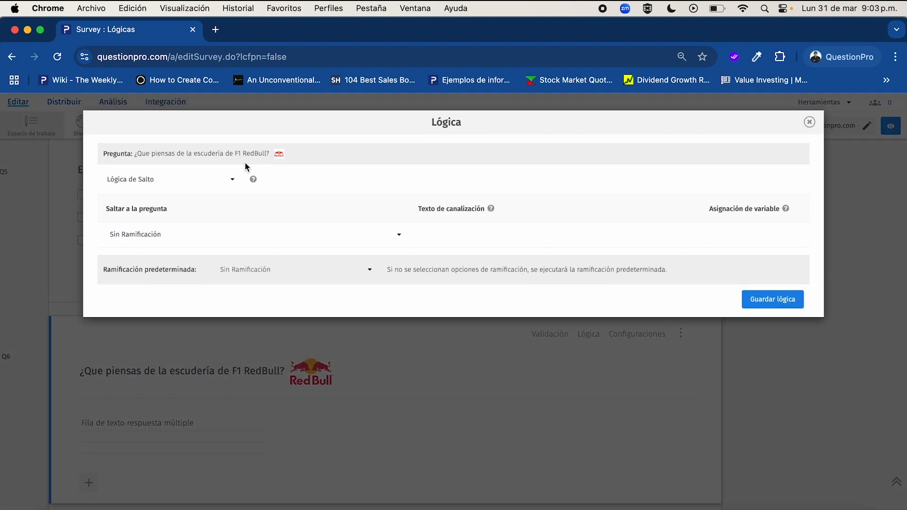
{"action": "left_click", "coordinate": [211, 180]}
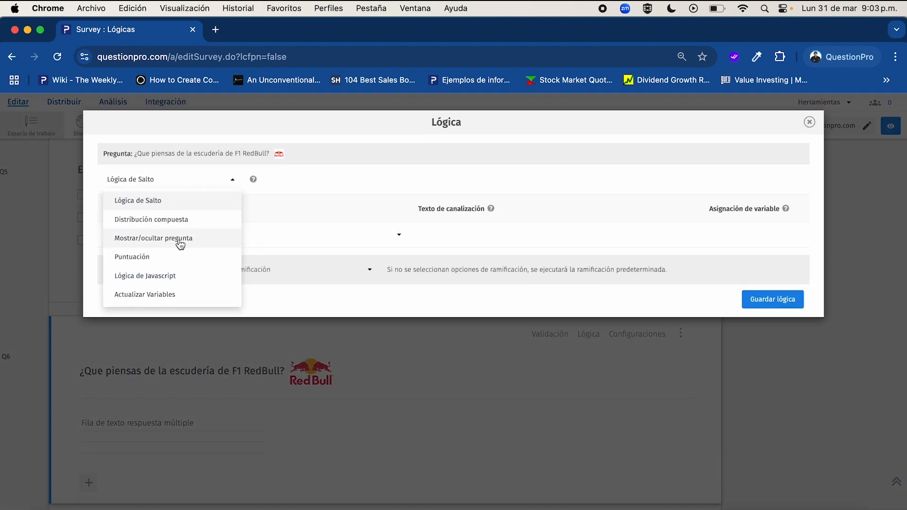
{"action": "left_click", "coordinate": [163, 240]}
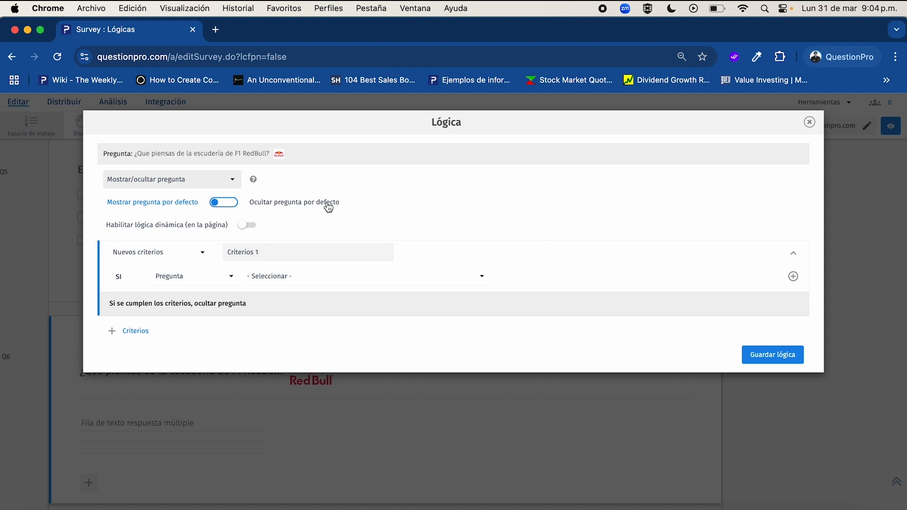
Compare both default visibility options for the RedBull question and set it to Ocultar pregunta por defecto.
{"action": "left_click", "coordinate": [233, 204]}
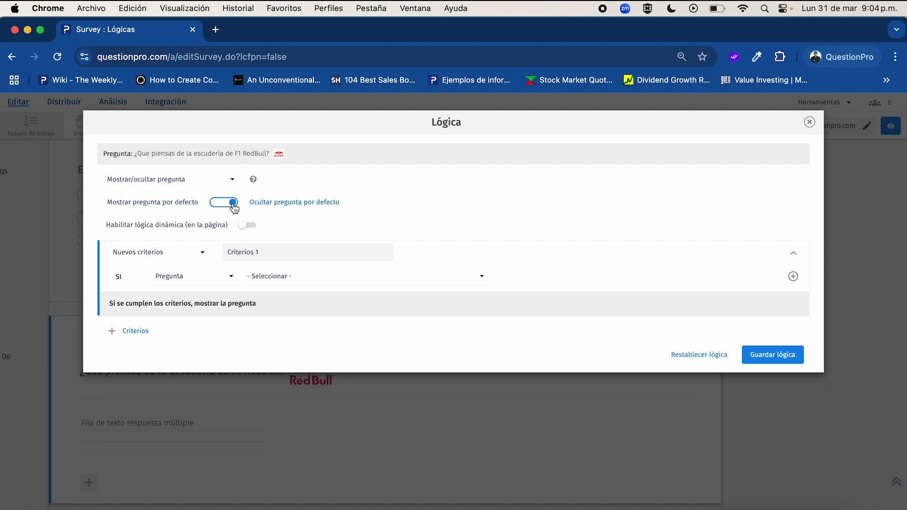
{"action": "left_click", "coordinate": [234, 204]}
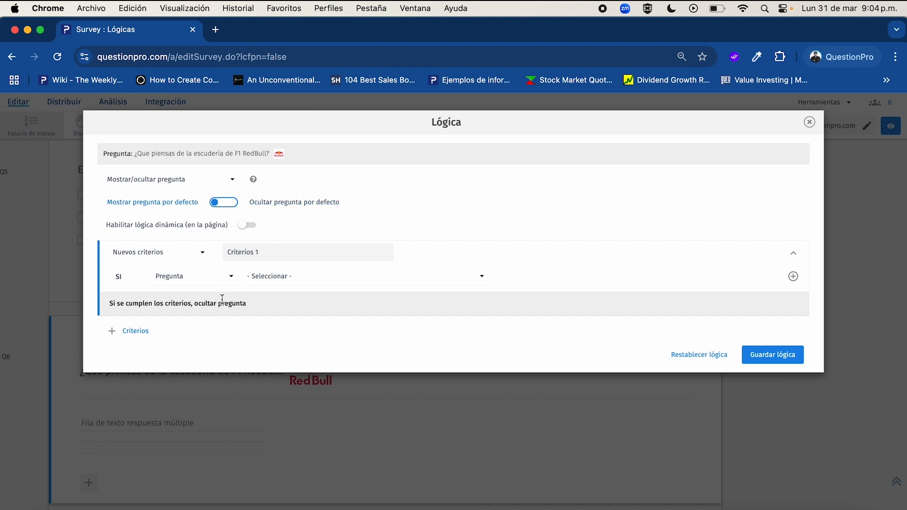
{"action": "left_click_drag", "start_coordinate": [194, 303], "coordinate": [245, 295]}
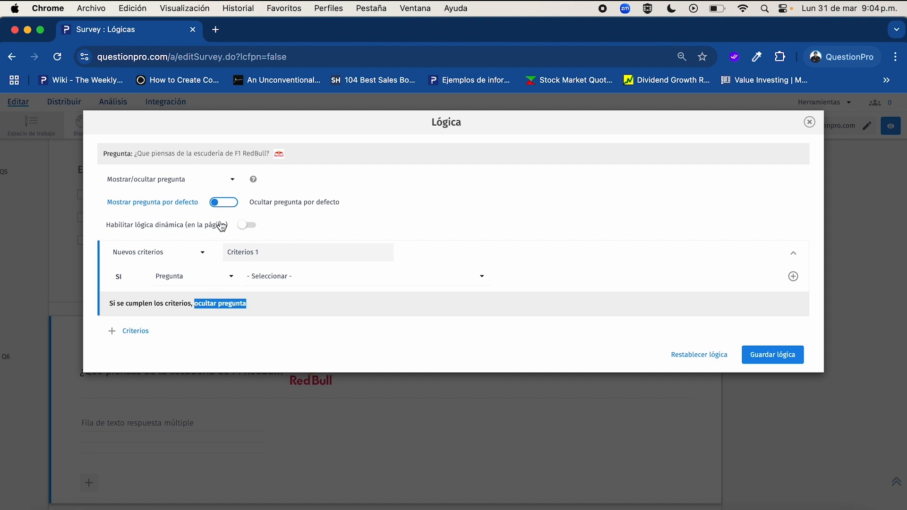
{"action": "left_click", "coordinate": [229, 202]}
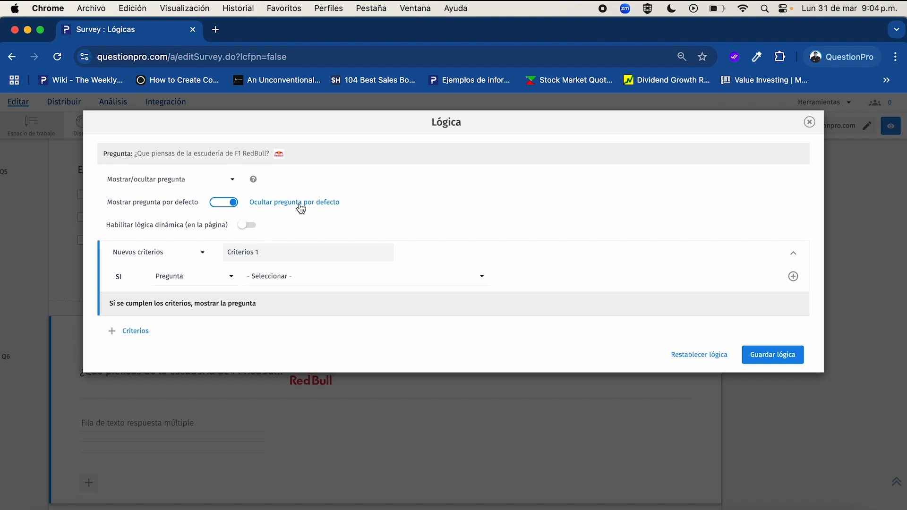
{"action": "left_click", "coordinate": [231, 208]}
{"action": "left_click", "coordinate": [232, 208]}
Rename the RedBull question's show/hide criterion as RB.
{"action": "left_click", "coordinate": [306, 253]}
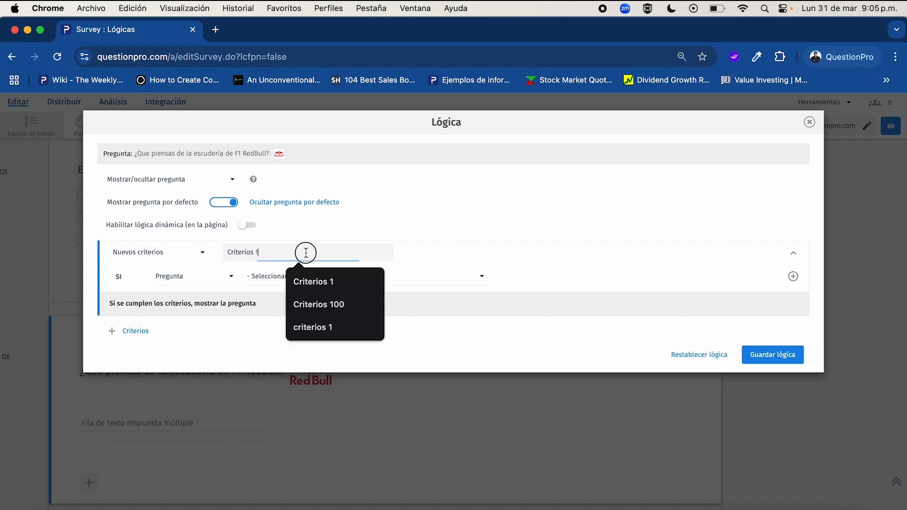
{"action": "key", "text": "super+a"}
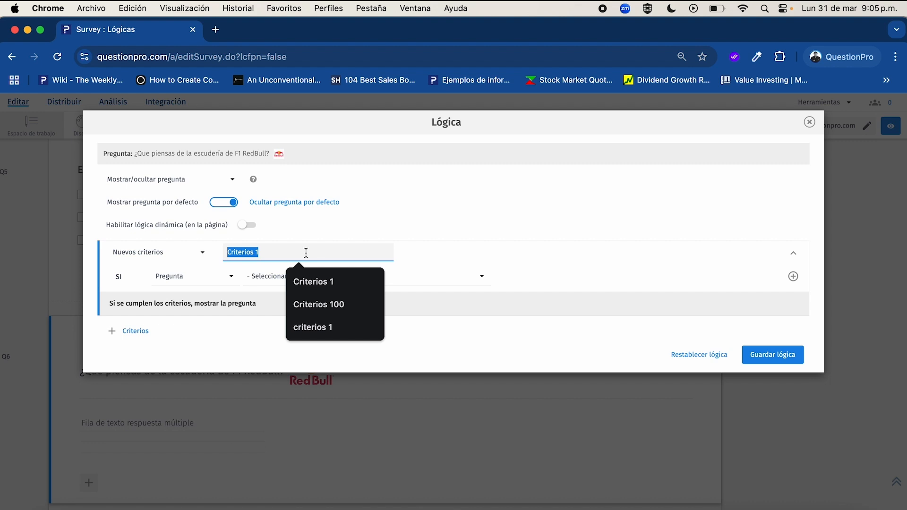
{"action": "type", "text": "RB"}
{"action": "left_click", "coordinate": [418, 208]}
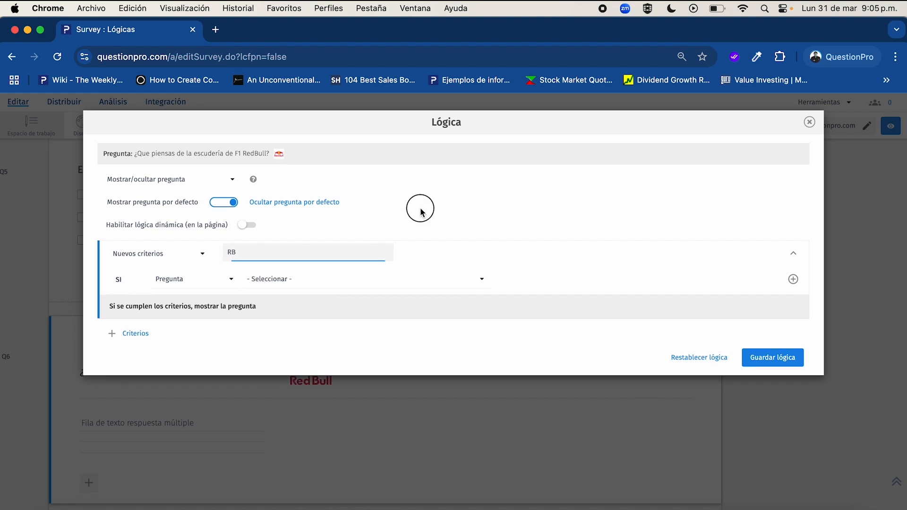
Set the RB criterion's condition to question Q5 "Elige las escuderías que conoces:" es RedBull.
{"action": "left_click", "coordinate": [324, 279]}
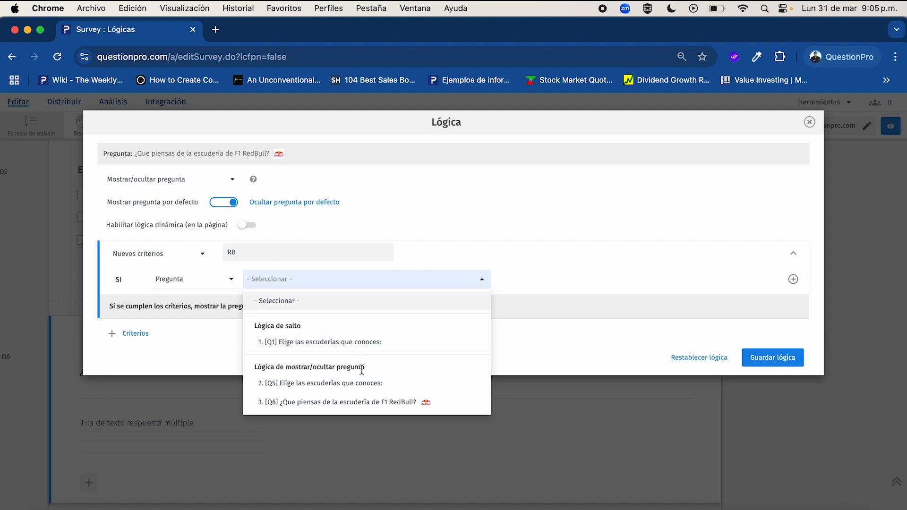
{"action": "left_click", "coordinate": [326, 391]}
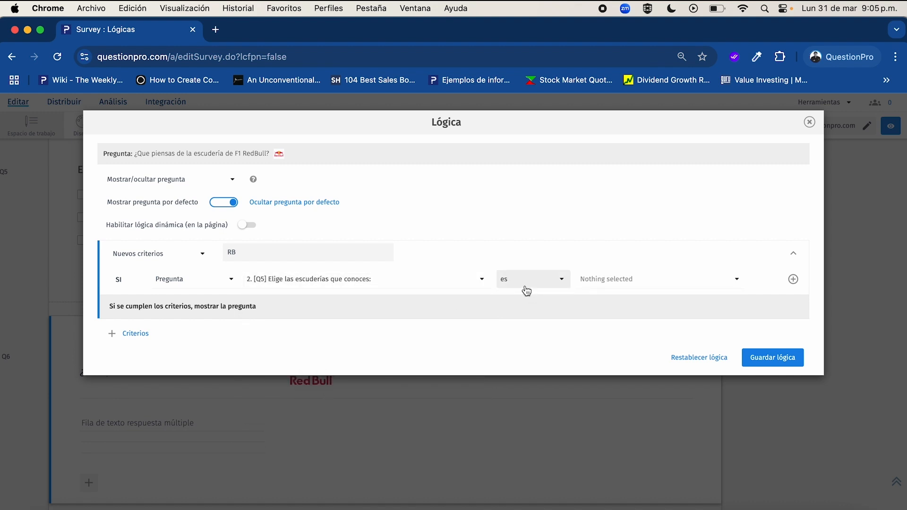
{"action": "left_click", "coordinate": [614, 280]}
{"action": "left_click", "coordinate": [608, 323]}
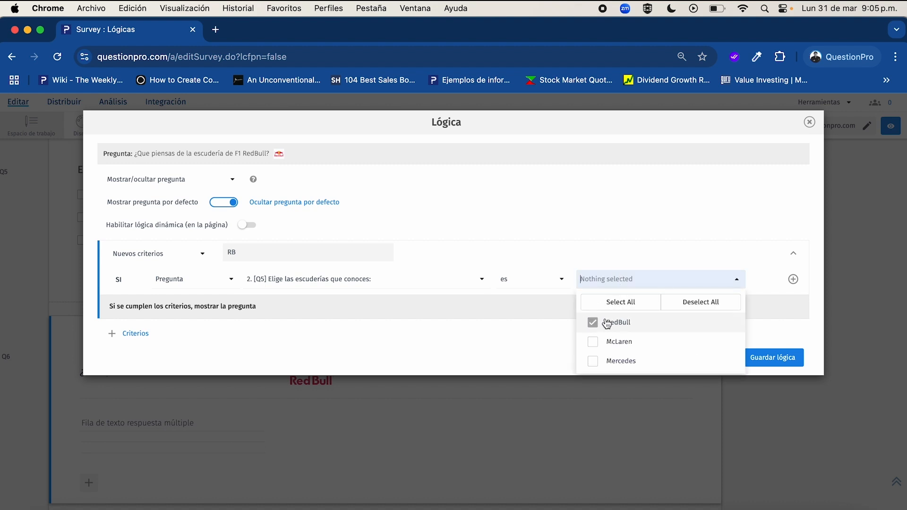
{"action": "left_click", "coordinate": [514, 325]}
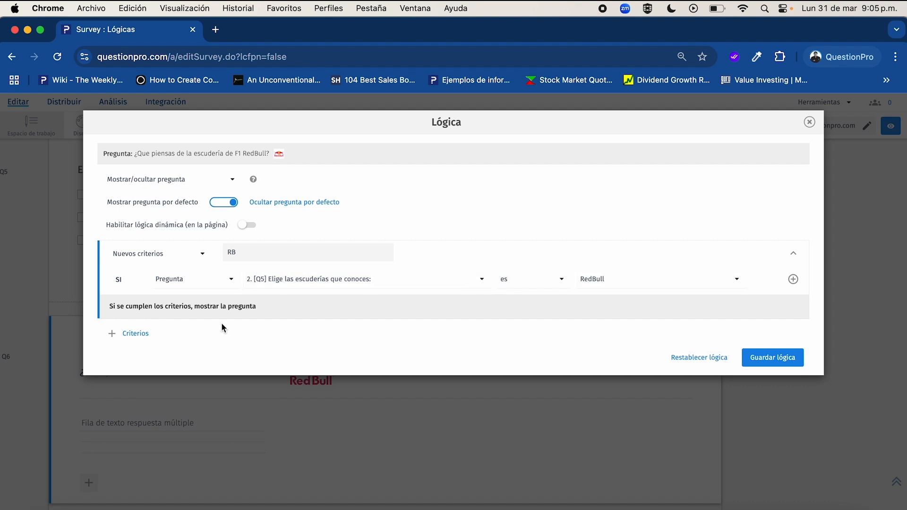
Save the RedBull question's show/hide logic and close its logic settings.
{"action": "triple_click", "coordinate": [267, 152]}
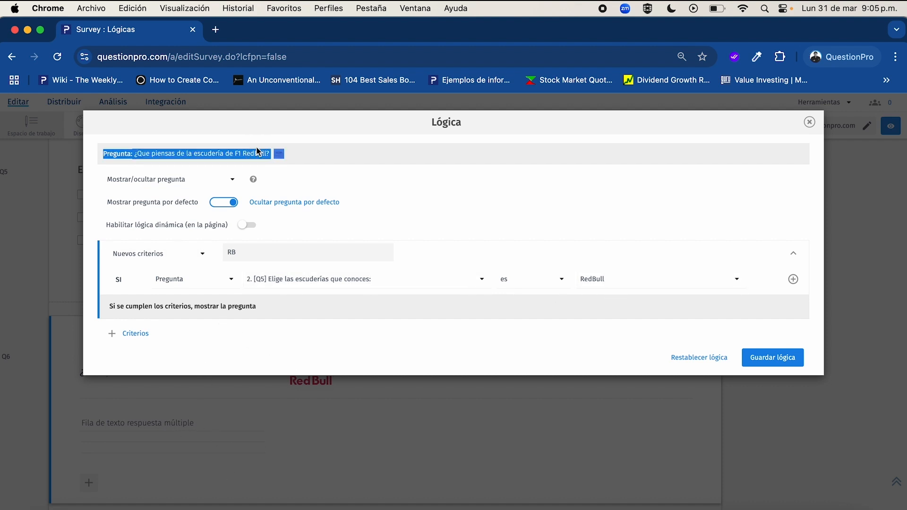
{"action": "left_click", "coordinate": [317, 166]}
{"action": "left_click", "coordinate": [770, 362]}
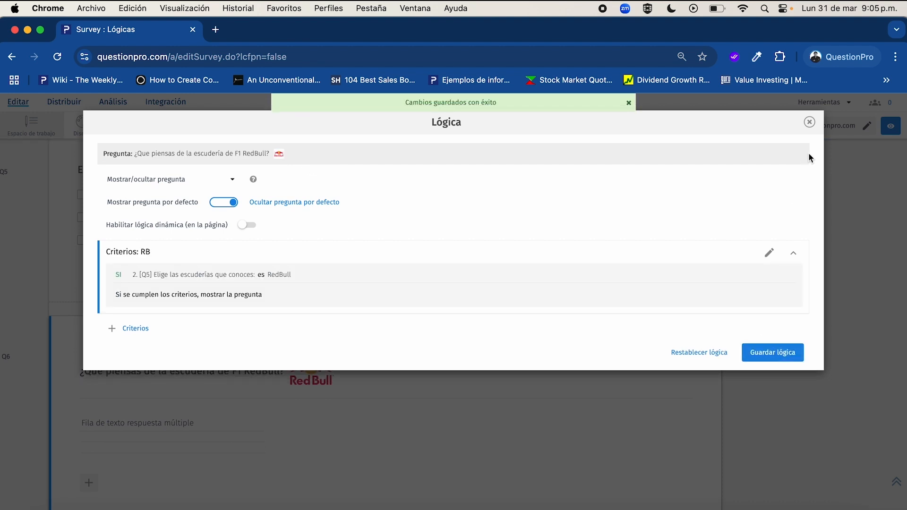
{"action": "left_click", "coordinate": [809, 122]}
Set the McLaren question Q7's logic to Mostrar/ocultar pregunta with the question hidden by default.
{"action": "scroll", "coordinate": [509, 255], "scroll_direction": "down", "scroll_amount": 7}
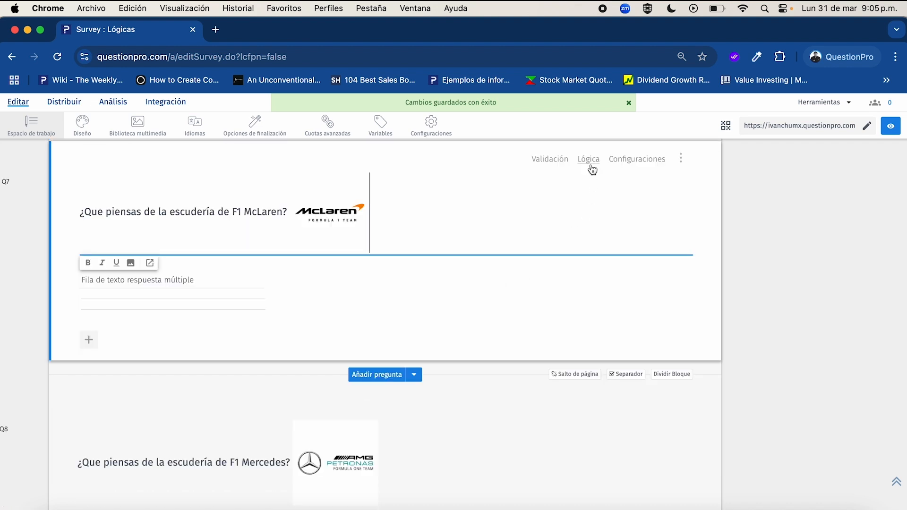
{"action": "left_click", "coordinate": [591, 165]}
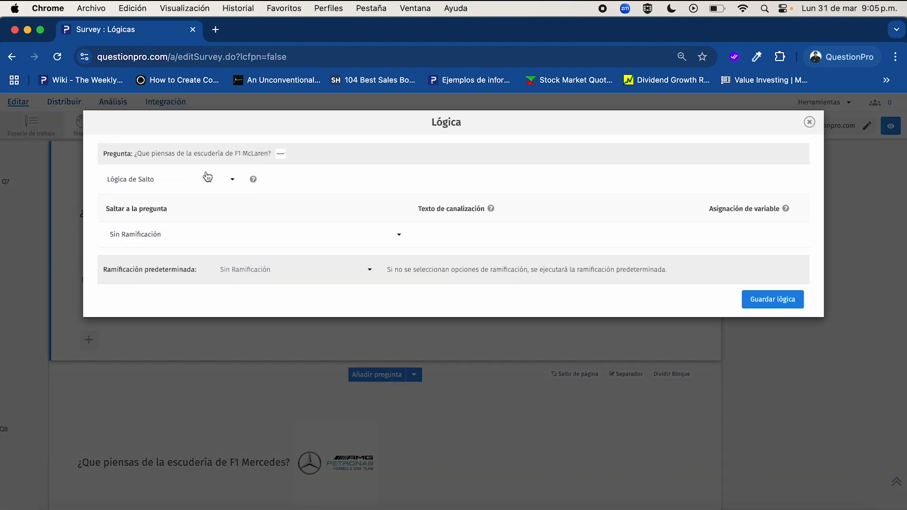
{"action": "left_click", "coordinate": [205, 178]}
{"action": "left_click", "coordinate": [196, 237]}
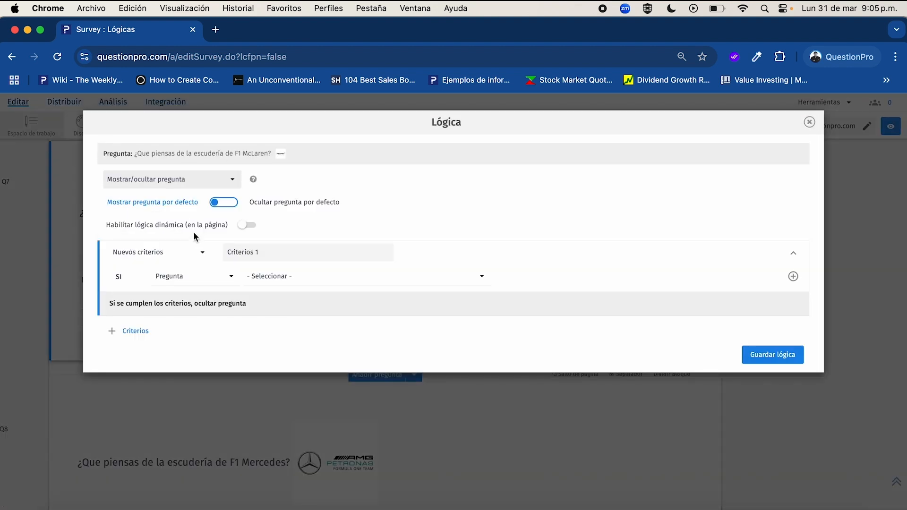
{"action": "left_click", "coordinate": [224, 203]}
Name the McLaren question's criterion Mc with the condition Q5 es McLaren, and save the logic.
{"action": "left_click", "coordinate": [273, 247]}
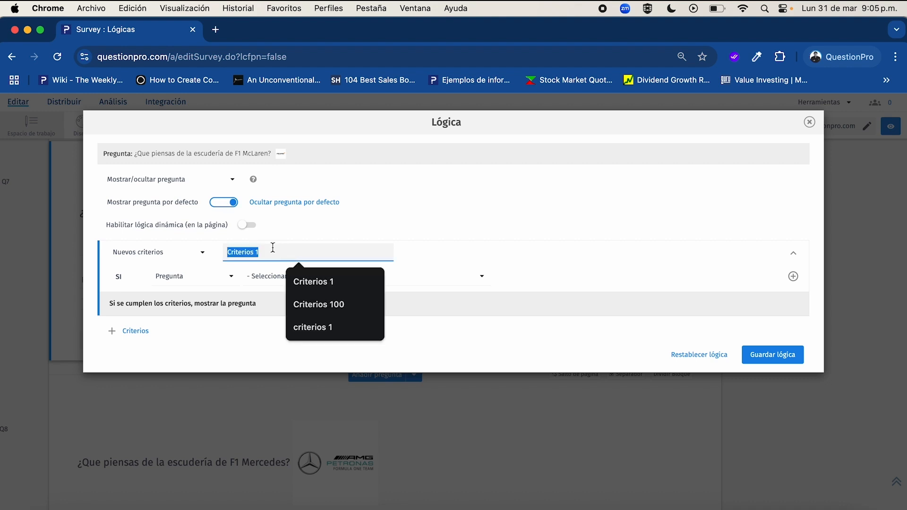
{"action": "type", "text": "Mc"}
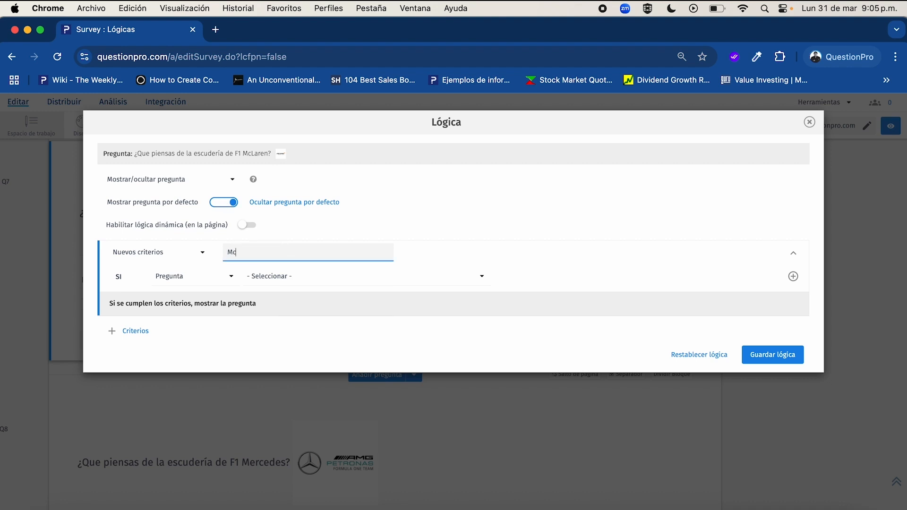
{"action": "left_click", "coordinate": [289, 276]}
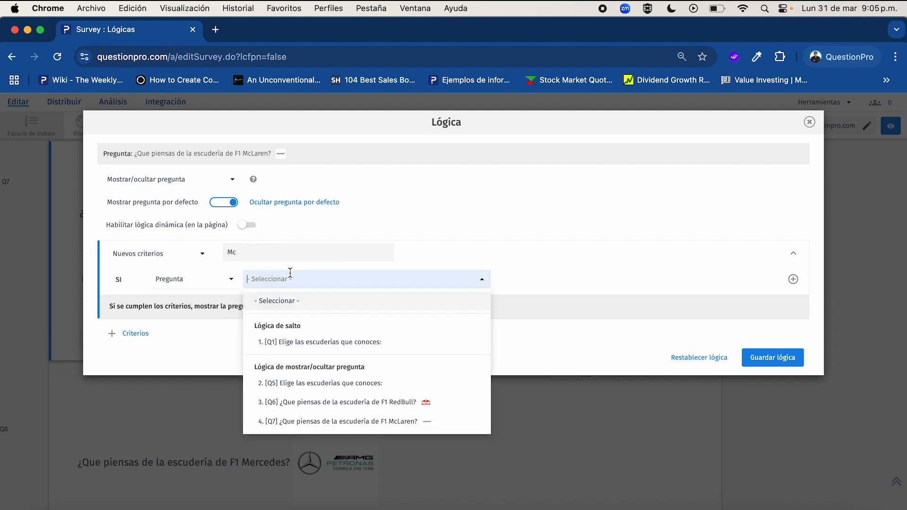
{"action": "left_click", "coordinate": [363, 383]}
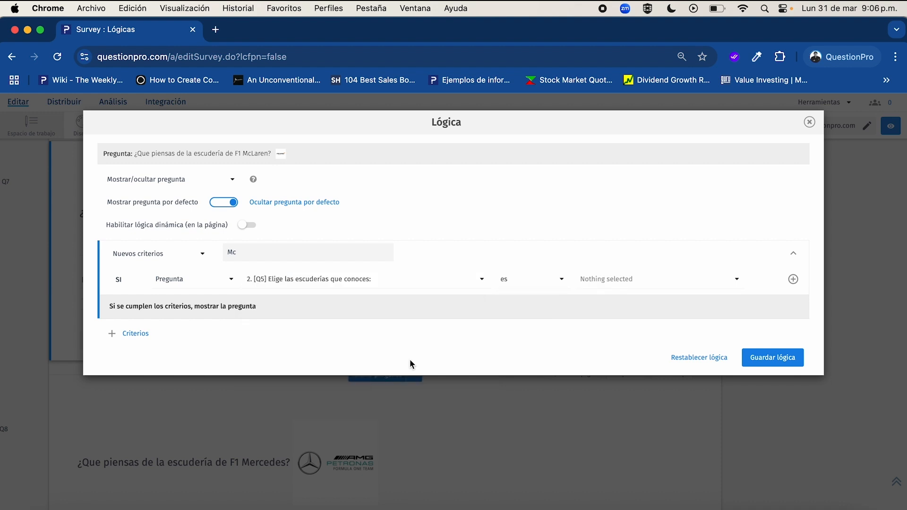
{"action": "left_click", "coordinate": [644, 278]}
{"action": "left_click", "coordinate": [639, 344]}
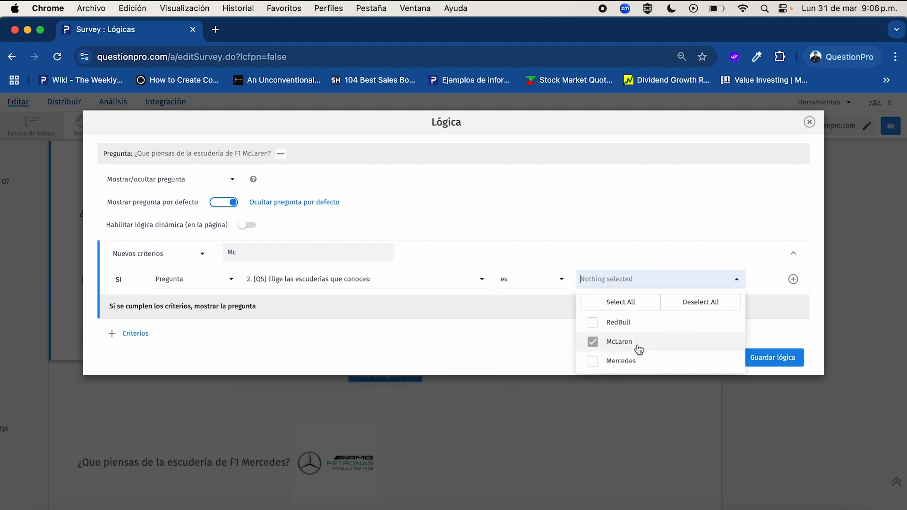
{"action": "left_click", "coordinate": [251, 317]}
{"action": "left_click", "coordinate": [759, 361]}
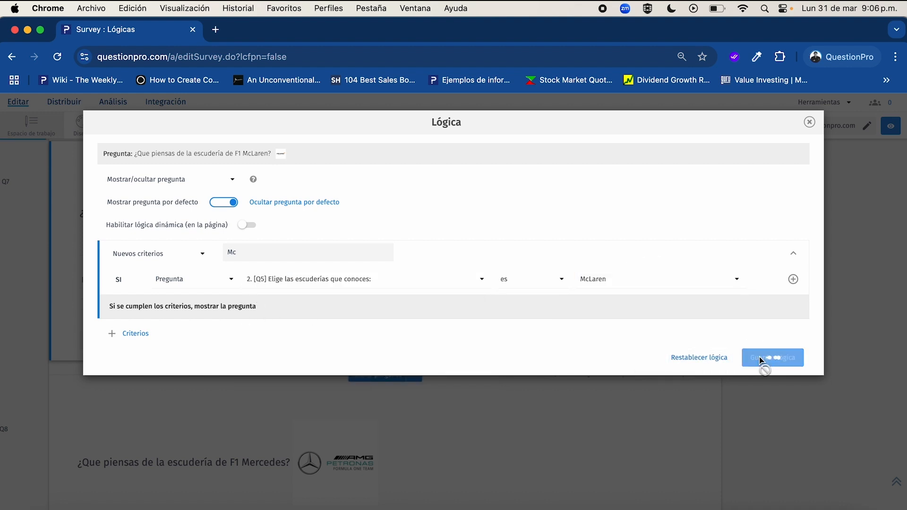
{"action": "left_click", "coordinate": [810, 122]}
Set the Mercedes question Q8's logic to Mostrar/ocultar pregunta with the question hidden by default.
{"action": "scroll", "coordinate": [504, 271], "scroll_direction": "down", "scroll_amount": 6}
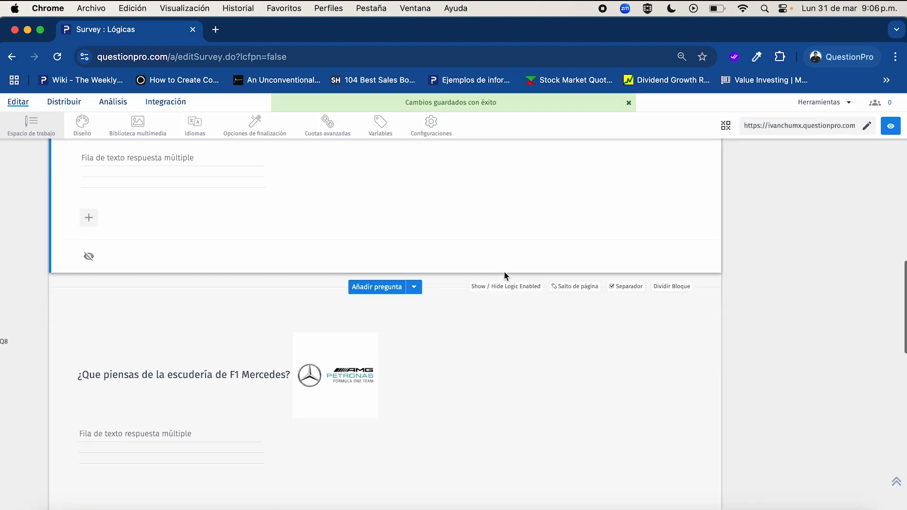
{"action": "scroll", "coordinate": [468, 241], "scroll_direction": "up", "scroll_amount": 2}
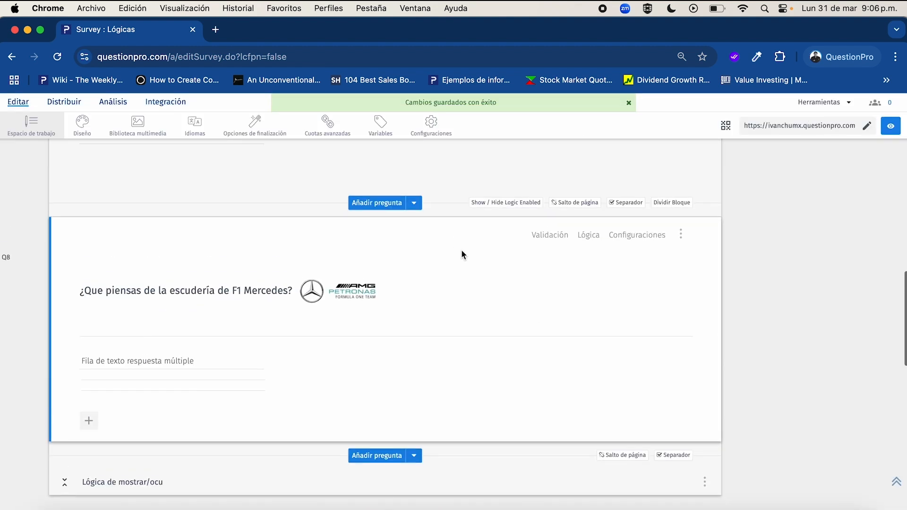
{"action": "left_click", "coordinate": [598, 239]}
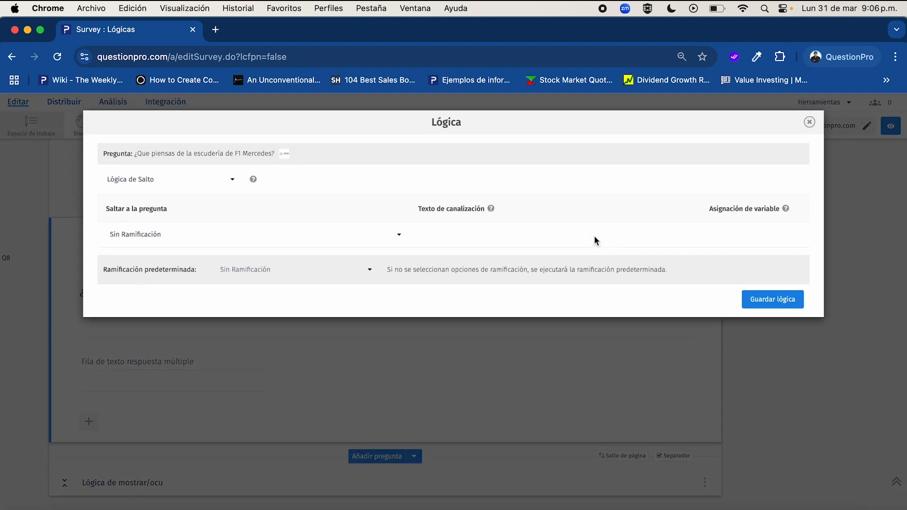
{"action": "left_click", "coordinate": [187, 183]}
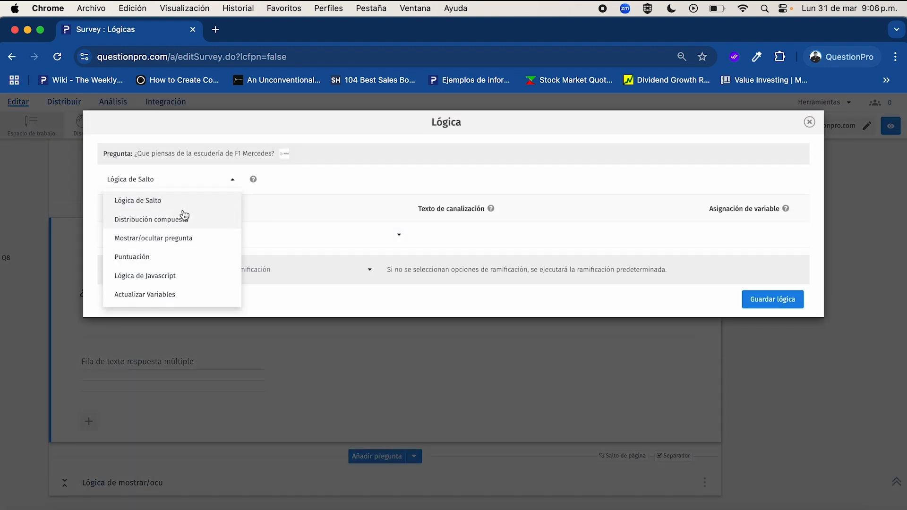
{"action": "left_click", "coordinate": [180, 239]}
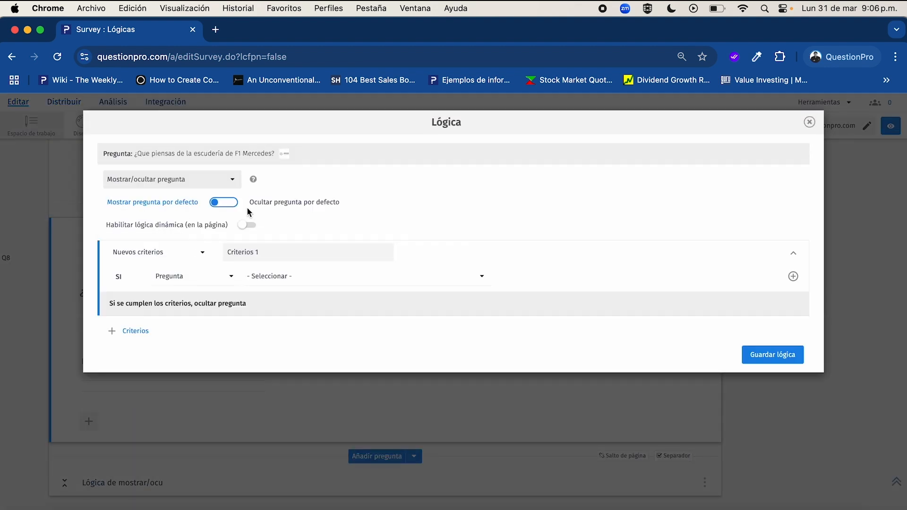
{"action": "left_click", "coordinate": [232, 204]}
Name the Mercedes question's criterion Me with the condition Q5 es Mercedes, save the logic and close its settings.
{"action": "triple_click", "coordinate": [286, 251]}
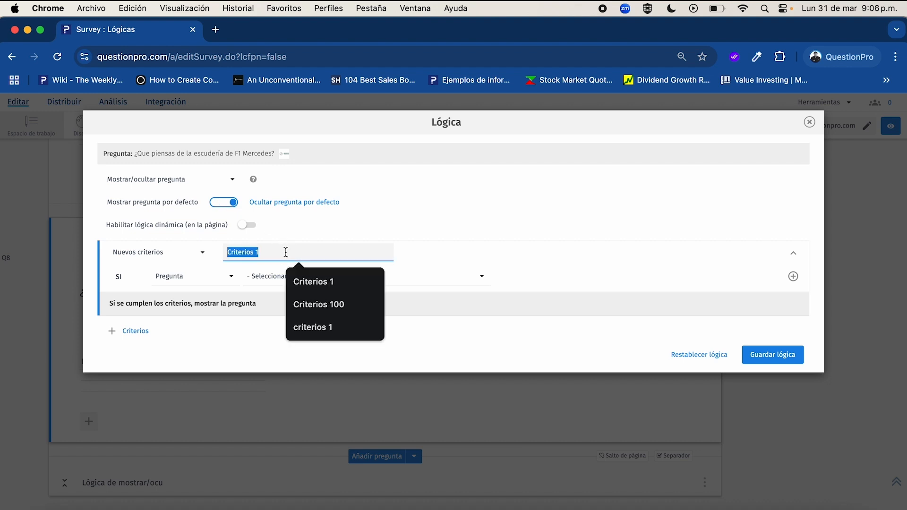
{"action": "type", "text": "Me"}
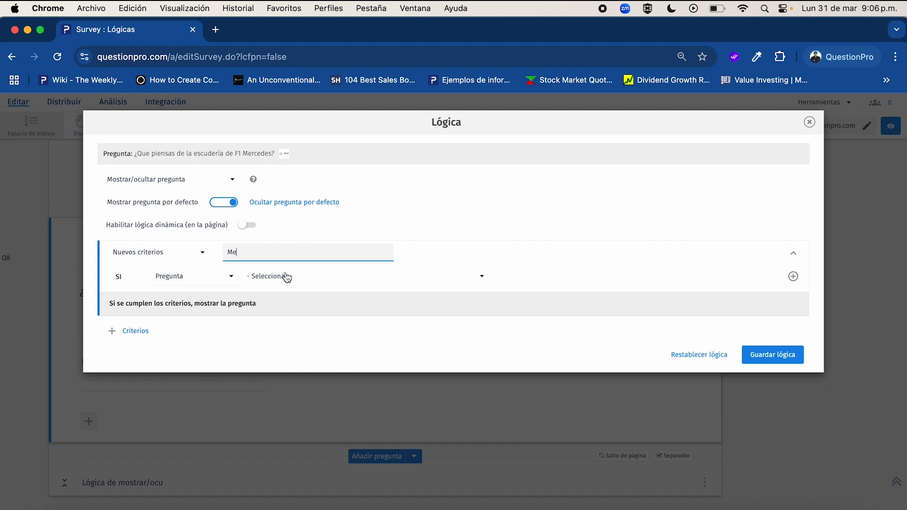
{"action": "left_click", "coordinate": [285, 278]}
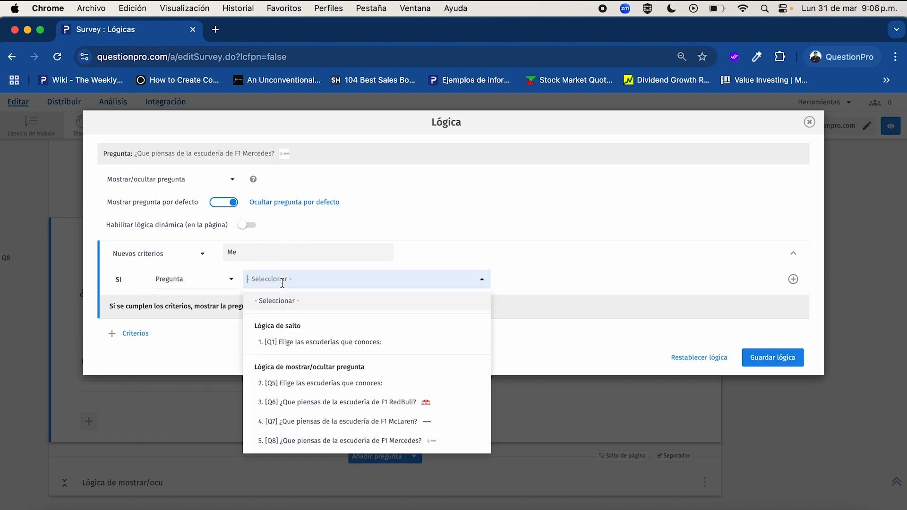
{"action": "left_click", "coordinate": [325, 384]}
{"action": "left_click", "coordinate": [614, 279]}
{"action": "left_click", "coordinate": [623, 361]}
{"action": "left_click", "coordinate": [325, 331]}
{"action": "left_click", "coordinate": [770, 359]}
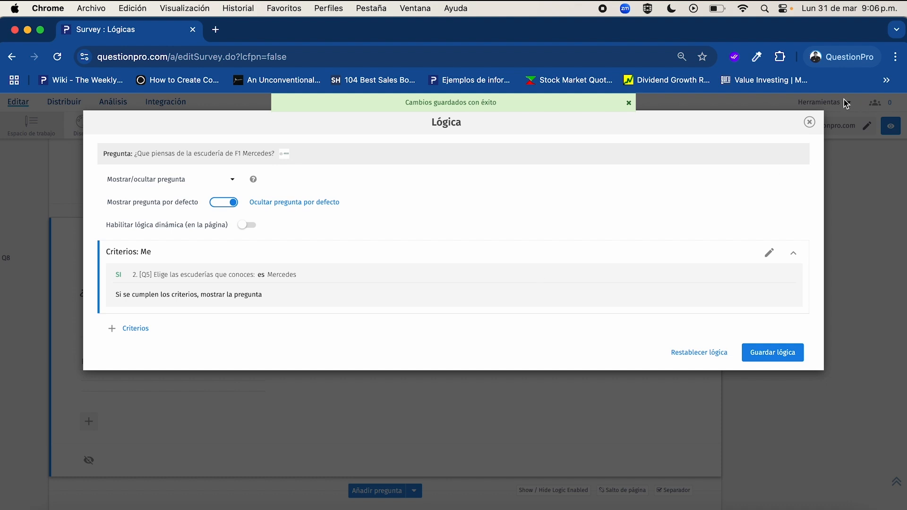
{"action": "left_click", "coordinate": [809, 122]}
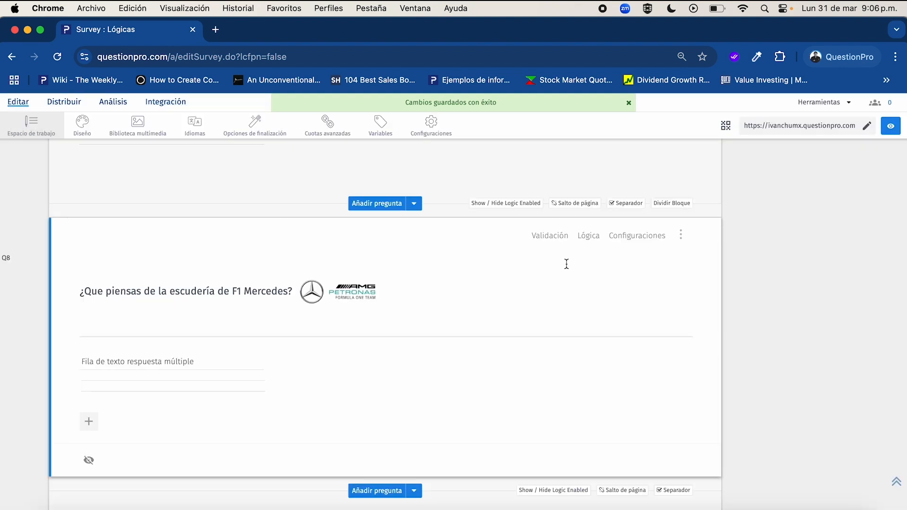
Add a page break after the Mercedes question Q8.
{"action": "scroll", "coordinate": [566, 264], "scroll_direction": "down", "scroll_amount": 3}
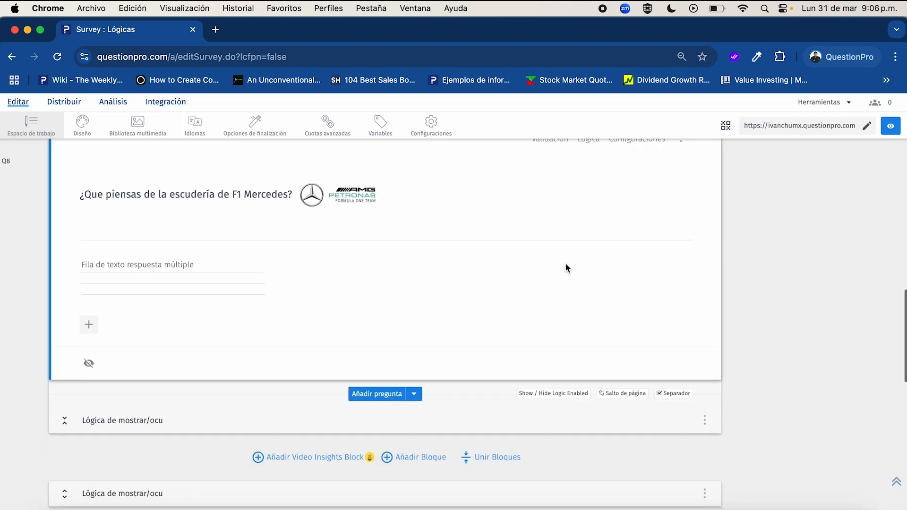
{"action": "left_click", "coordinate": [626, 394]}
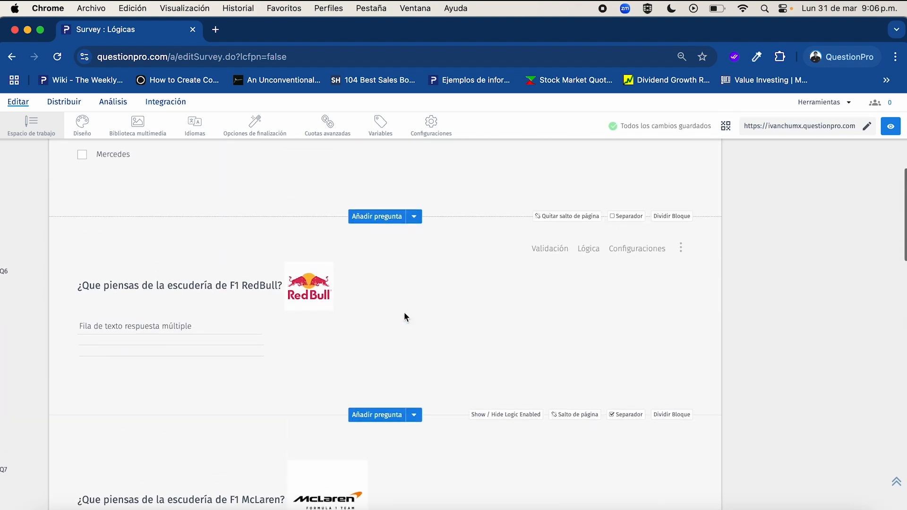
{"action": "scroll", "coordinate": [406, 318], "scroll_direction": "up", "scroll_amount": 10}
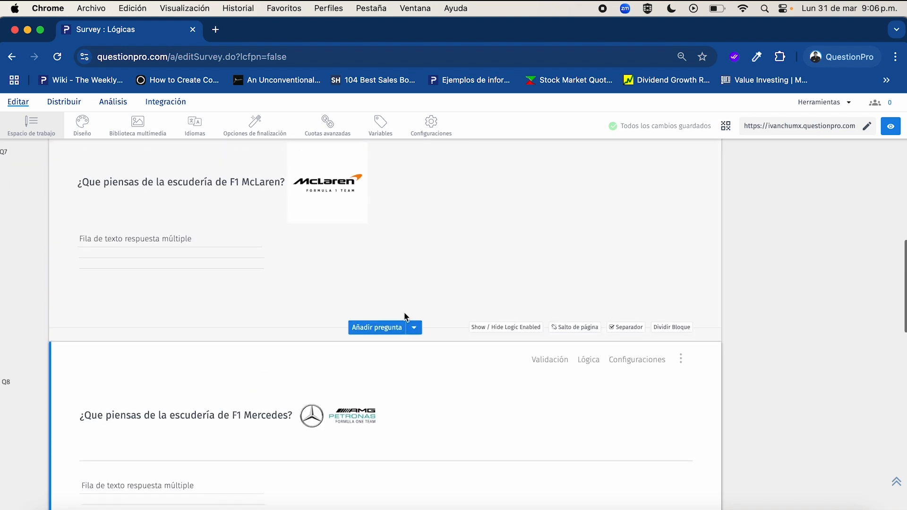
{"action": "scroll", "coordinate": [405, 318], "scroll_direction": "up", "scroll_amount": 5}
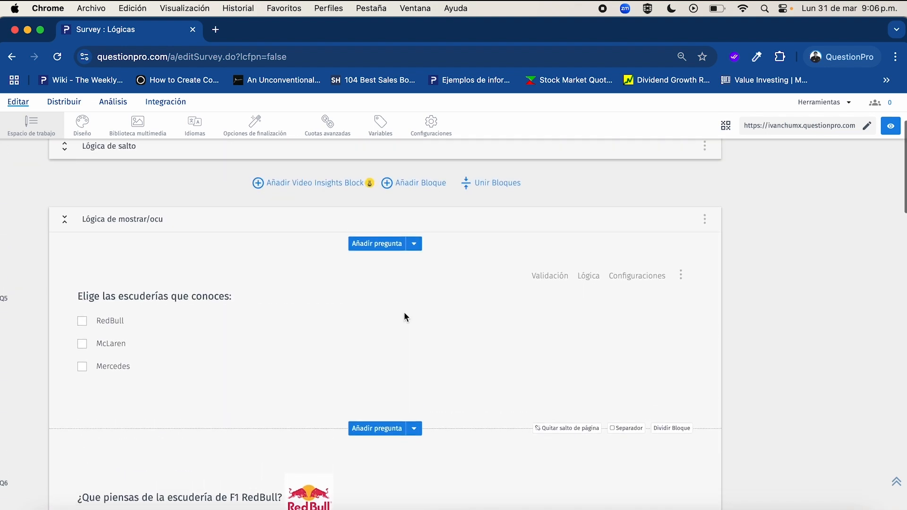
Review the show/hide logic markers and page breaks around questions Q5 to Q8.
{"action": "scroll", "coordinate": [474, 328], "scroll_direction": "down", "scroll_amount": 2}
{"action": "scroll", "coordinate": [578, 324], "scroll_direction": "down", "scroll_amount": 2}
{"action": "left_click", "coordinate": [587, 345]}
{"action": "scroll", "coordinate": [588, 345], "scroll_direction": "down", "scroll_amount": 1}
{"action": "scroll", "coordinate": [588, 343], "scroll_direction": "down", "scroll_amount": 3}
{"action": "left_click", "coordinate": [594, 360]}
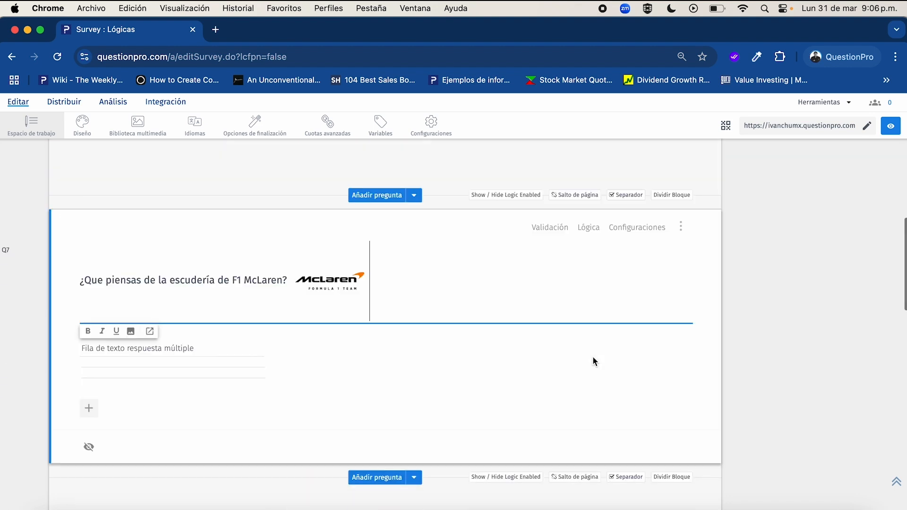
{"action": "scroll", "coordinate": [594, 362], "scroll_direction": "down", "scroll_amount": 5}
{"action": "left_click", "coordinate": [597, 361]}
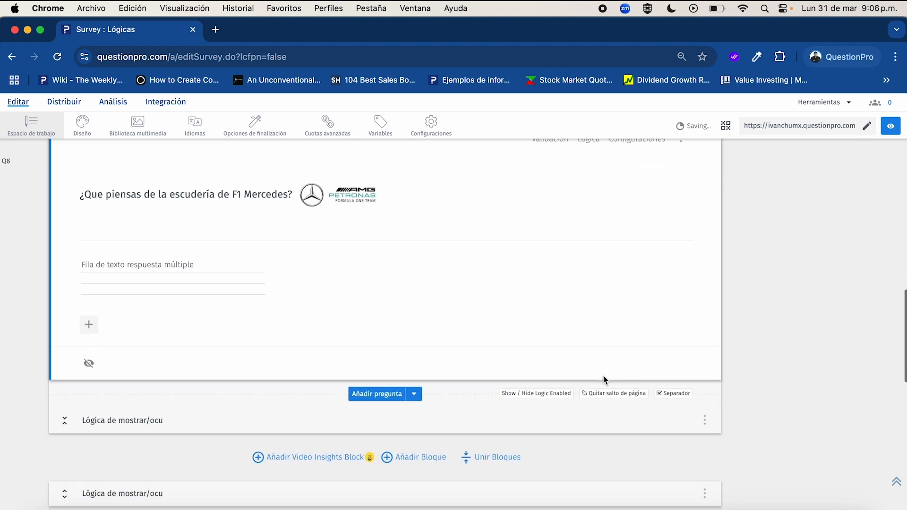
Preview the survey from question Q5, choose RedBull and Mercedes, and advance to the following page.
{"action": "scroll", "coordinate": [603, 377], "scroll_direction": "up", "scroll_amount": 10}
{"action": "scroll", "coordinate": [603, 376], "scroll_direction": "up", "scroll_amount": 4}
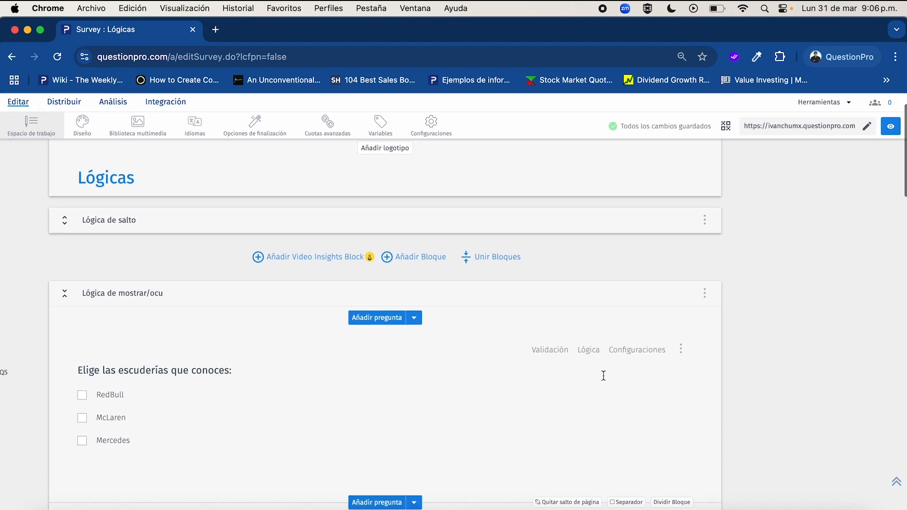
{"action": "left_click", "coordinate": [680, 350]}
{"action": "left_click", "coordinate": [659, 374]}
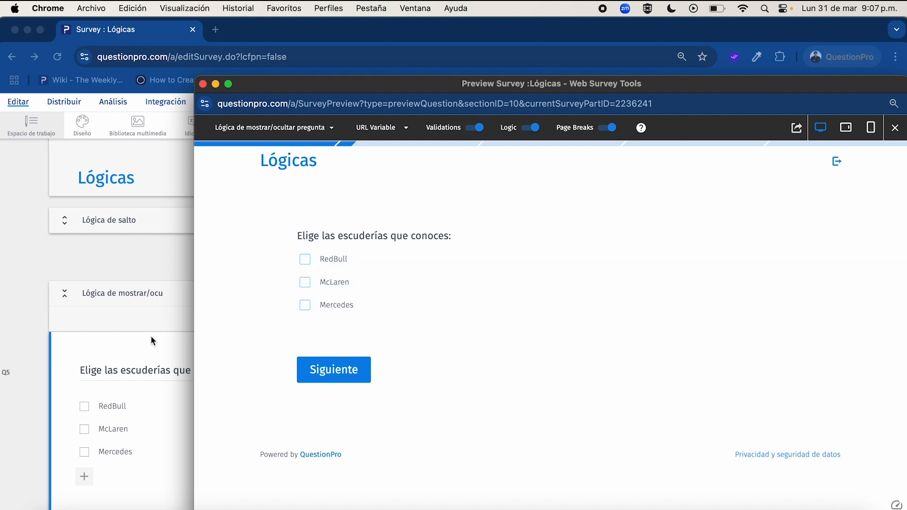
{"action": "scroll", "coordinate": [135, 345], "scroll_direction": "down", "scroll_amount": 5}
{"action": "scroll", "coordinate": [134, 343], "scroll_direction": "down", "scroll_amount": 7}
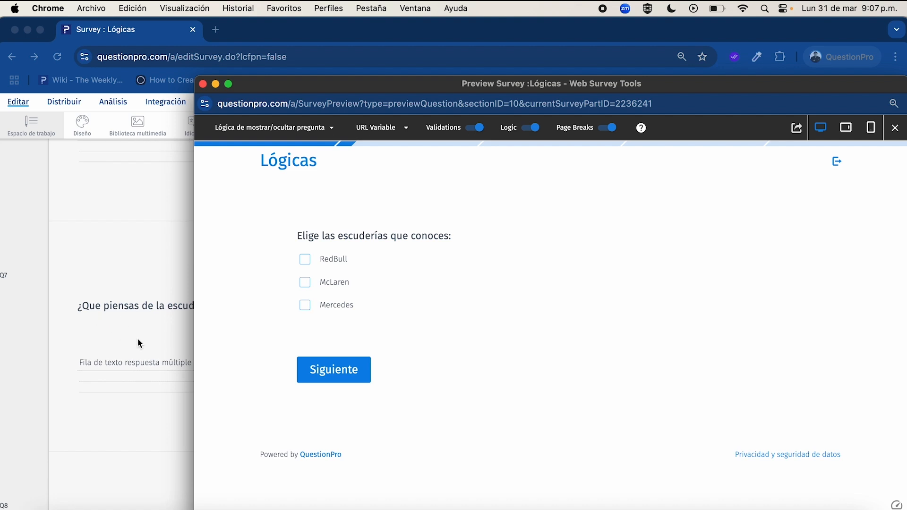
{"action": "scroll", "coordinate": [140, 323], "scroll_direction": "down", "scroll_amount": 2}
{"action": "left_click", "coordinate": [327, 270]}
{"action": "left_click", "coordinate": [350, 313]}
{"action": "left_click", "coordinate": [356, 371]}
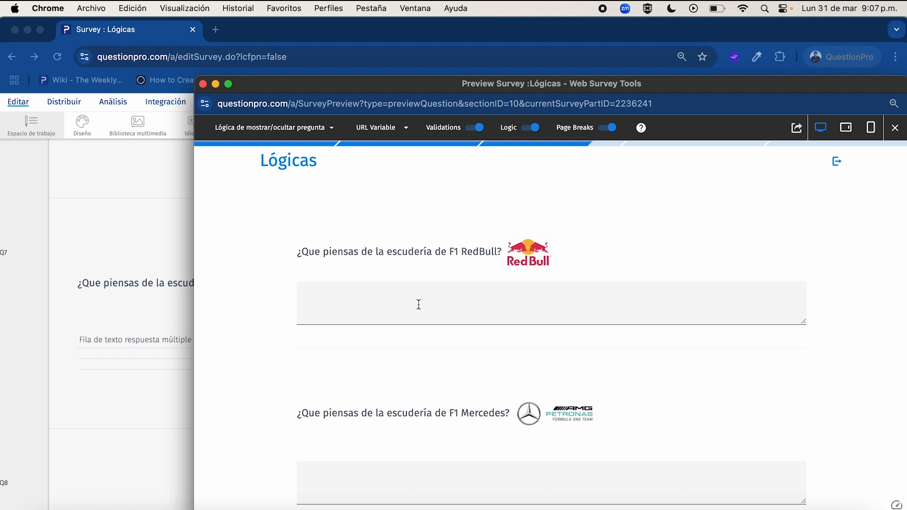
Check which team opinion questions the preview page shows, and close the preview.
{"action": "scroll", "coordinate": [379, 315], "scroll_direction": "down", "scroll_amount": 3}
{"action": "scroll", "coordinate": [377, 314], "scroll_direction": "up", "scroll_amount": 3}
{"action": "scroll", "coordinate": [375, 273], "scroll_direction": "down", "scroll_amount": 1}
{"action": "scroll", "coordinate": [372, 272], "scroll_direction": "down", "scroll_amount": 2}
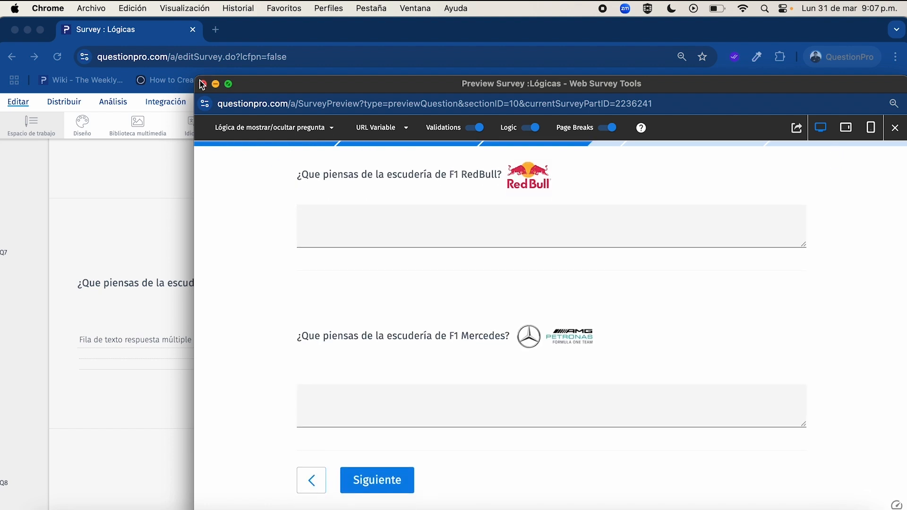
{"action": "left_click", "coordinate": [202, 83]}
Preview question Q5 again with only McLaren chosen, advance to check the follow-up page, and close the preview.
{"action": "scroll", "coordinate": [370, 217], "scroll_direction": "up", "scroll_amount": 10}
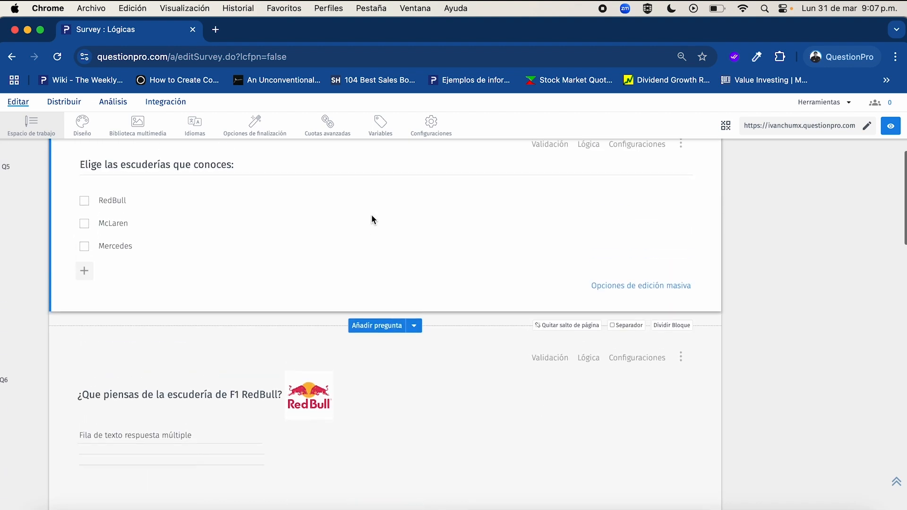
{"action": "left_click", "coordinate": [681, 201]}
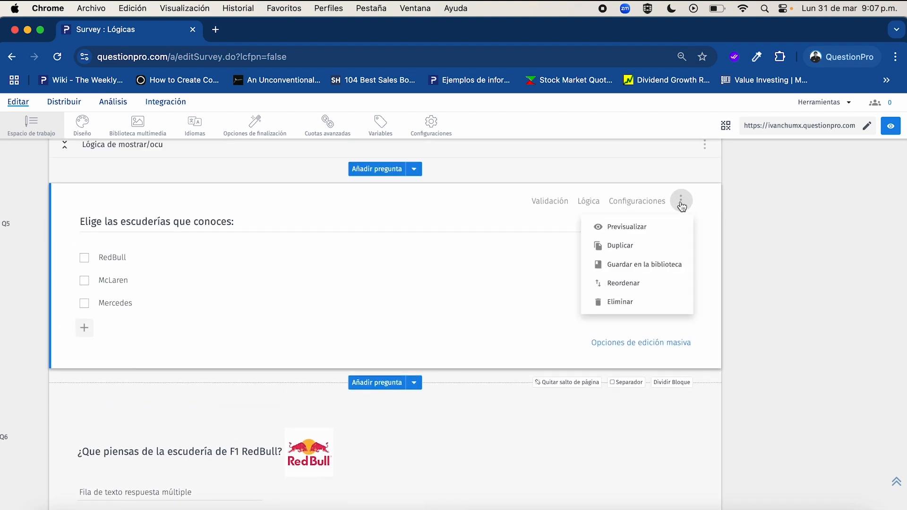
{"action": "left_click", "coordinate": [665, 229]}
{"action": "left_click", "coordinate": [371, 286]}
{"action": "left_click", "coordinate": [358, 369]}
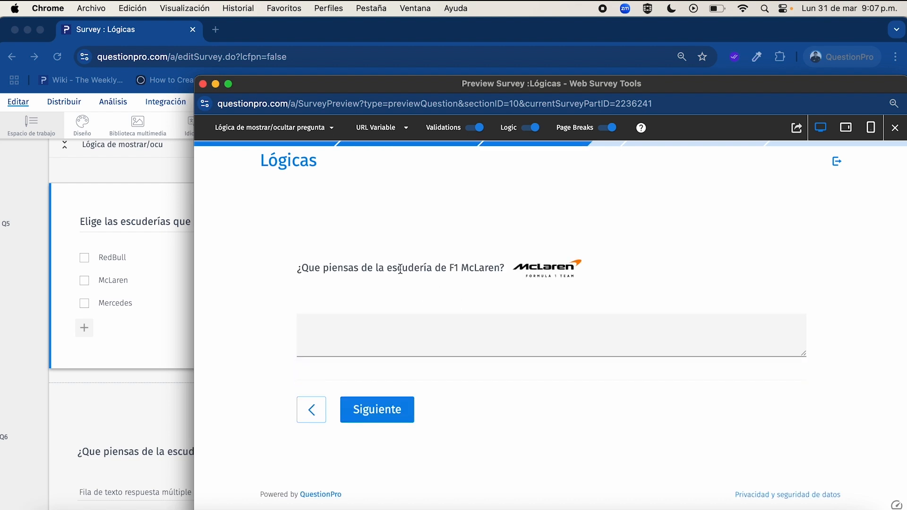
{"action": "left_click", "coordinate": [203, 84]}
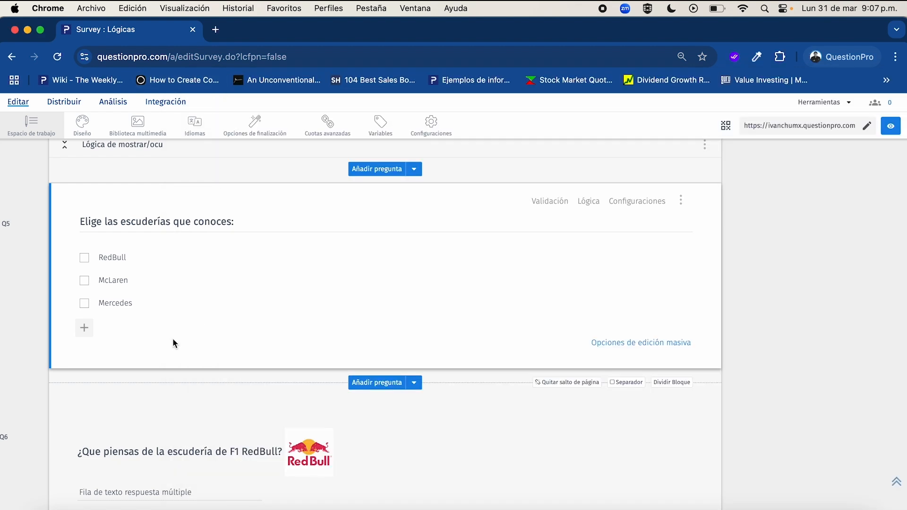
Collapse the first Lógica de mostrar/ocu block and expand the second block of that name.
{"action": "mouse_move", "coordinate": [144, 310]}
{"action": "scroll", "coordinate": [144, 310], "scroll_direction": "up", "scroll_amount": 1}
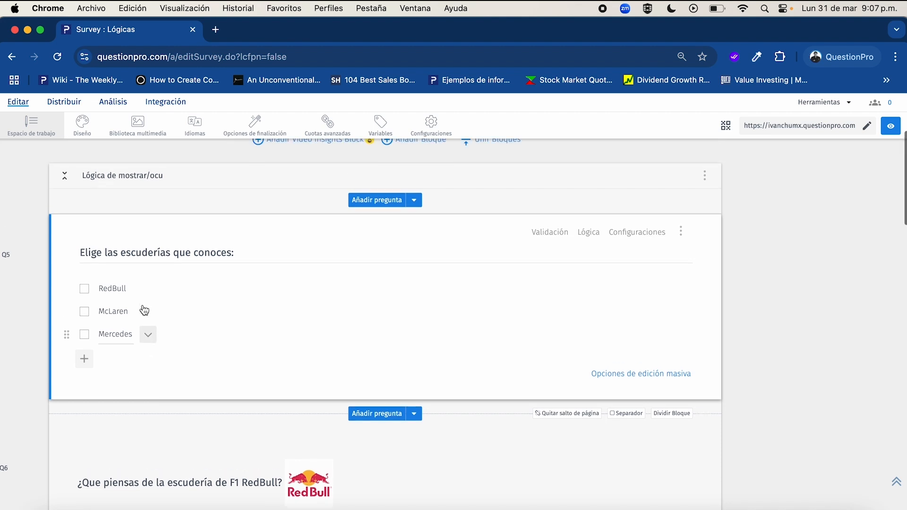
{"action": "left_click", "coordinate": [65, 178]}
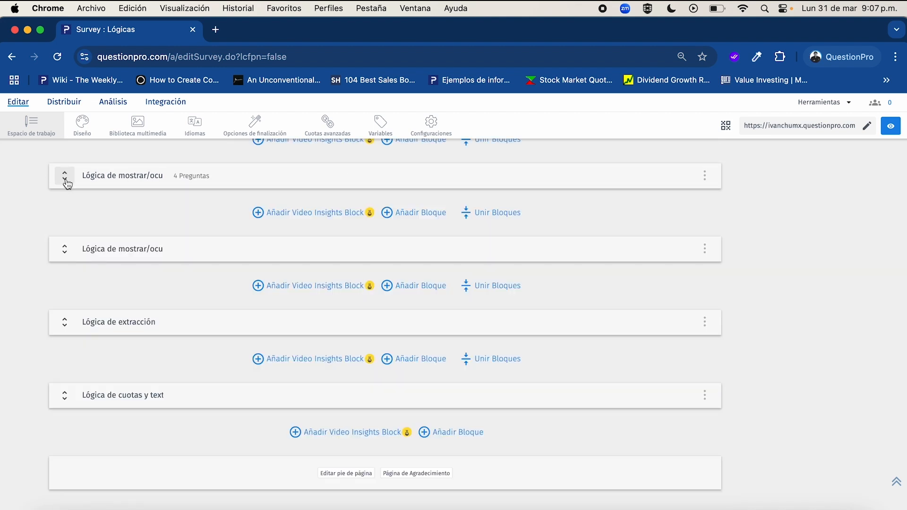
{"action": "left_click", "coordinate": [65, 249]}
Examine the answer options of question Q9 on known teams and question Q10 "Elige a tu piloto favorito".
{"action": "scroll", "coordinate": [240, 365], "scroll_direction": "down", "scroll_amount": 3}
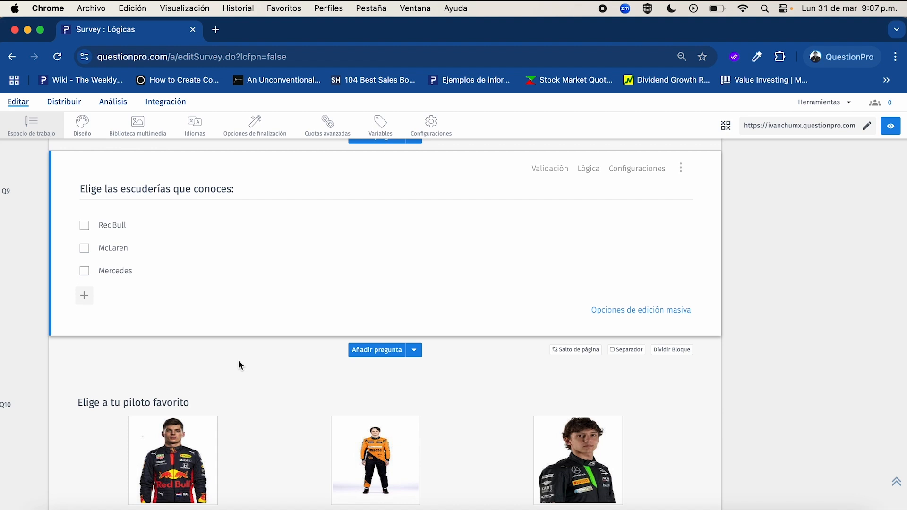
{"action": "scroll", "coordinate": [239, 365], "scroll_direction": "down", "scroll_amount": 3}
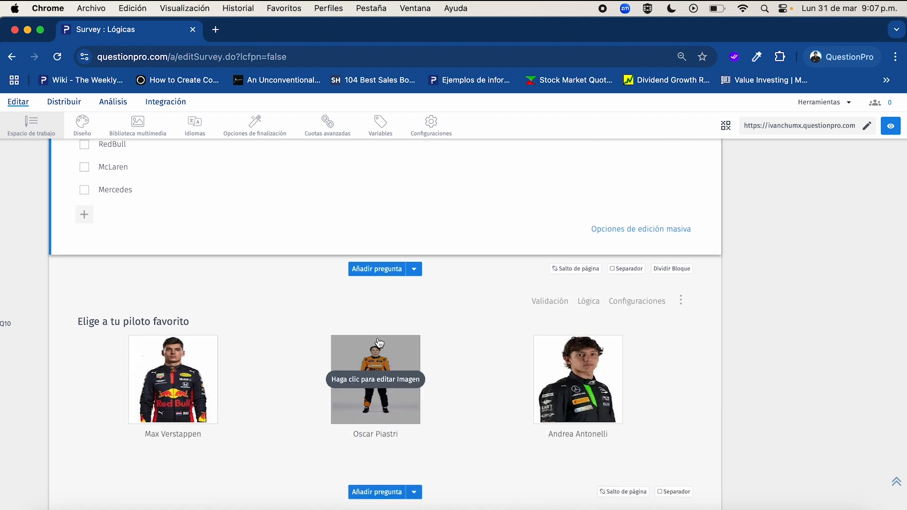
{"action": "scroll", "coordinate": [277, 437], "scroll_direction": "down", "scroll_amount": 3}
{"action": "scroll", "coordinate": [277, 437], "scroll_direction": "up", "scroll_amount": 6}
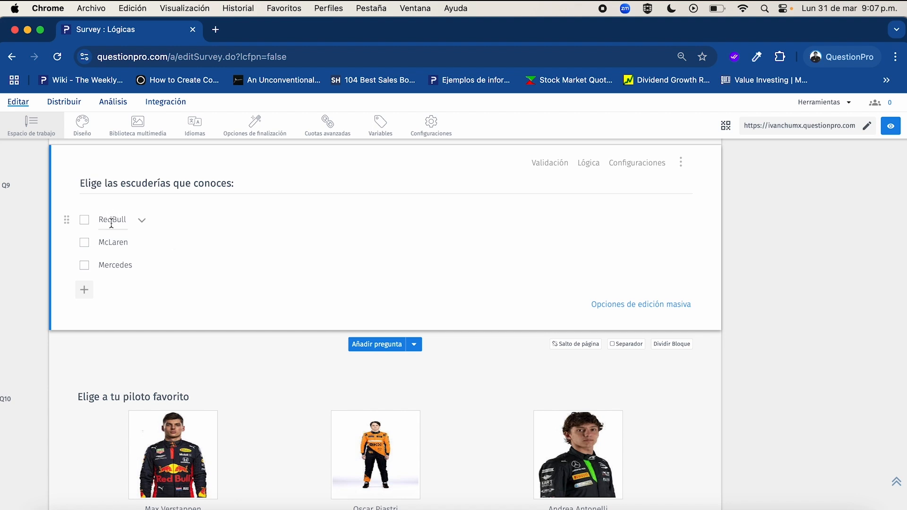
{"action": "scroll", "coordinate": [265, 349], "scroll_direction": "down", "scroll_amount": 3}
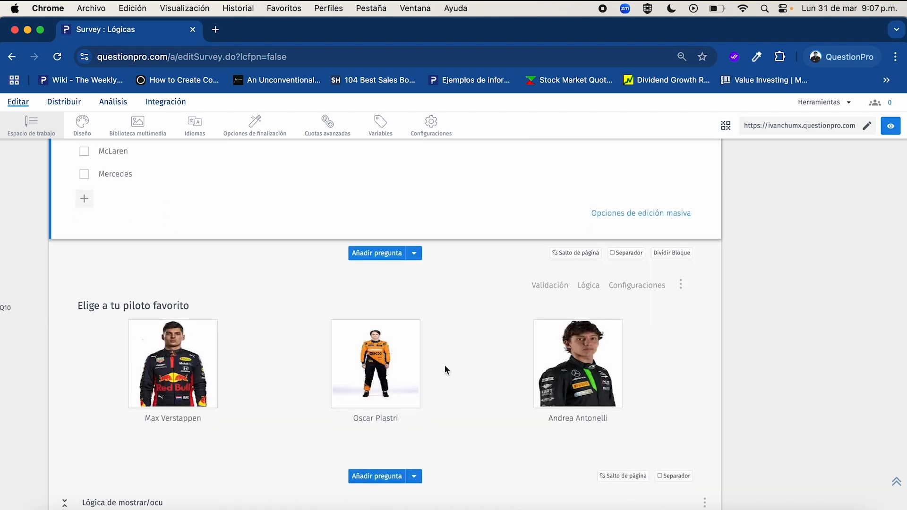
{"action": "scroll", "coordinate": [444, 364], "scroll_direction": "down", "scroll_amount": 2}
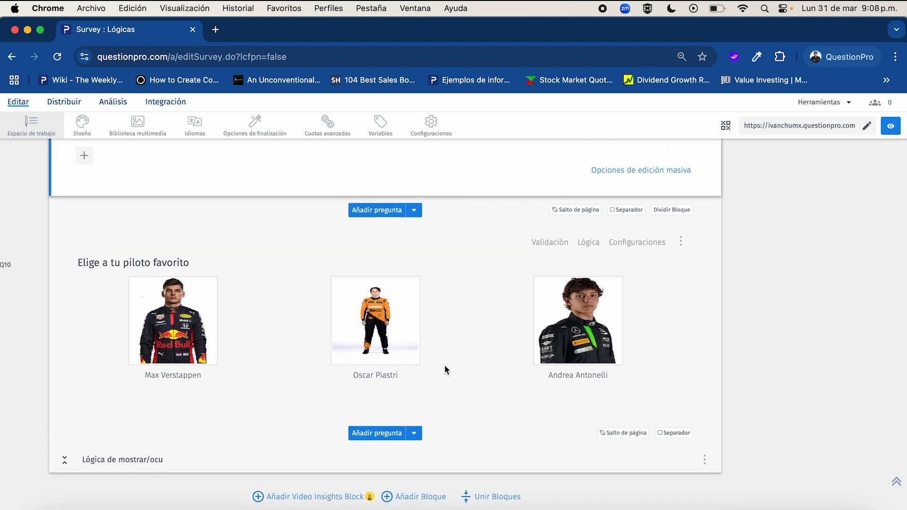
{"action": "scroll", "coordinate": [444, 368], "scroll_direction": "up", "scroll_amount": 5}
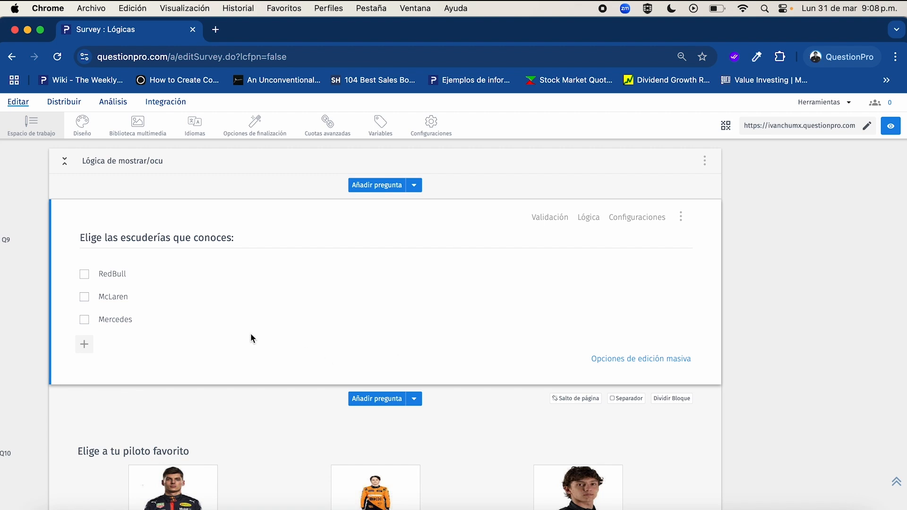
{"action": "scroll", "coordinate": [248, 271], "scroll_direction": "down", "scroll_amount": 3}
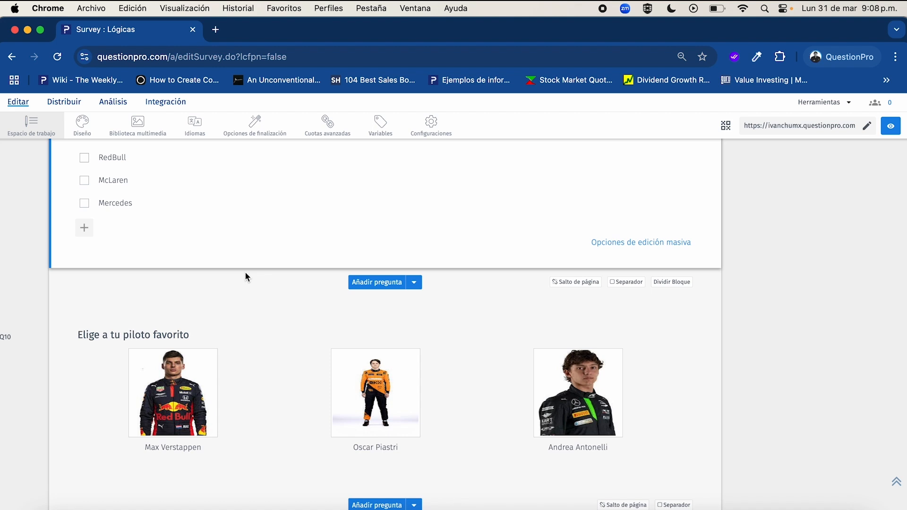
{"action": "scroll", "coordinate": [245, 273], "scroll_direction": "down", "scroll_amount": 5}
{"action": "scroll", "coordinate": [245, 273], "scroll_direction": "up", "scroll_amount": 6}
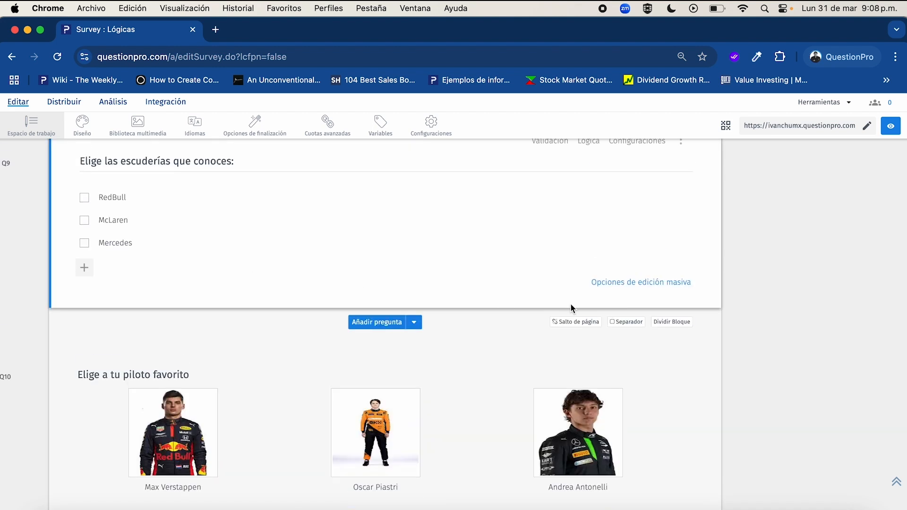
Insert a page break between question Q9 on known teams and question Q10 "Elige a tu piloto favorito".
{"action": "left_click", "coordinate": [579, 324]}
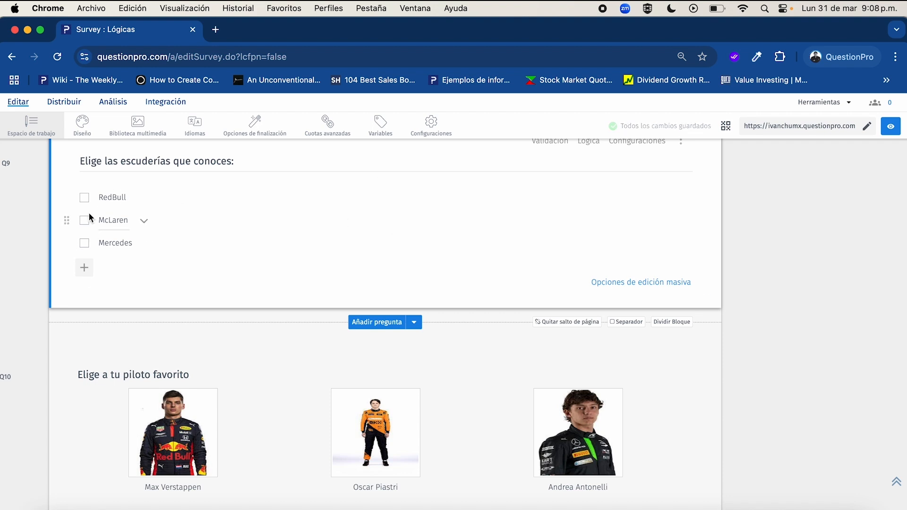
{"action": "scroll", "coordinate": [265, 332], "scroll_direction": "down", "scroll_amount": 3}
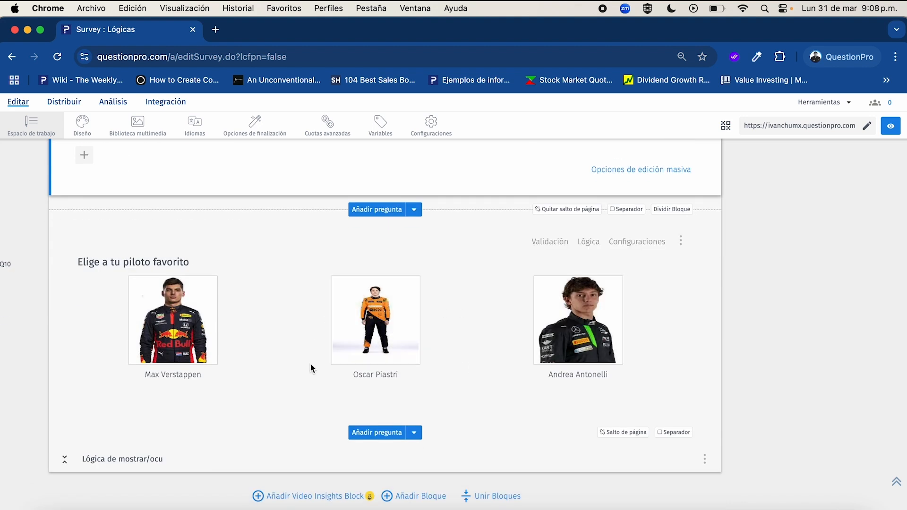
{"action": "scroll", "coordinate": [257, 359], "scroll_direction": "up", "scroll_amount": 3}
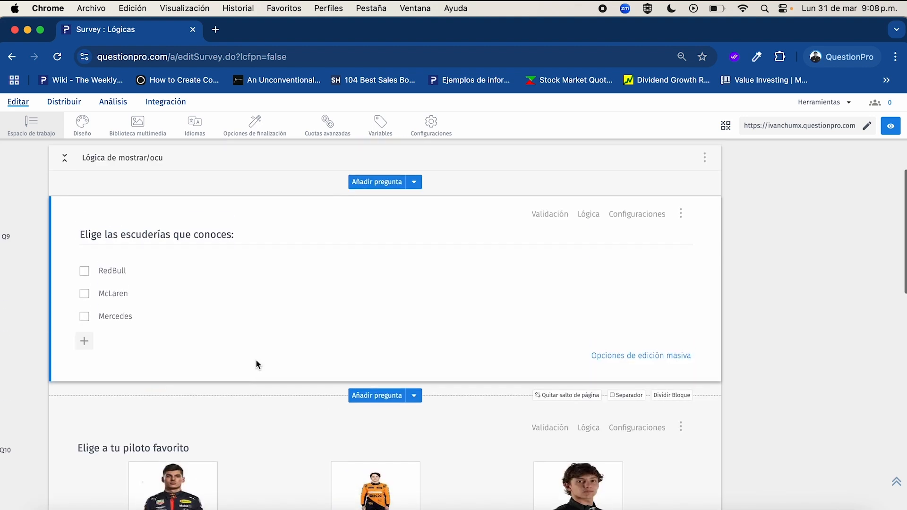
{"action": "scroll", "coordinate": [256, 359], "scroll_direction": "down", "scroll_amount": 2}
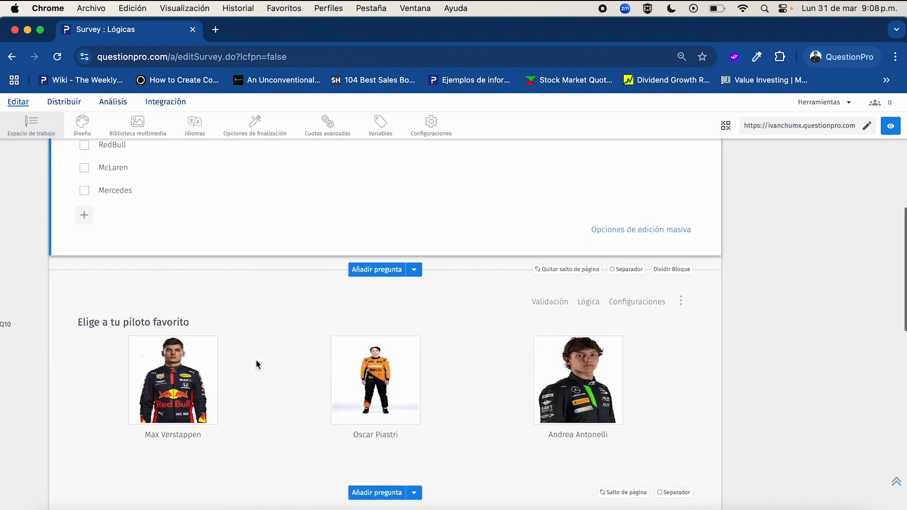
Open the logic of Q10, set its type to Mostrar/ocultar opciones, and hide the options by default.
{"action": "left_click", "coordinate": [696, 447]}
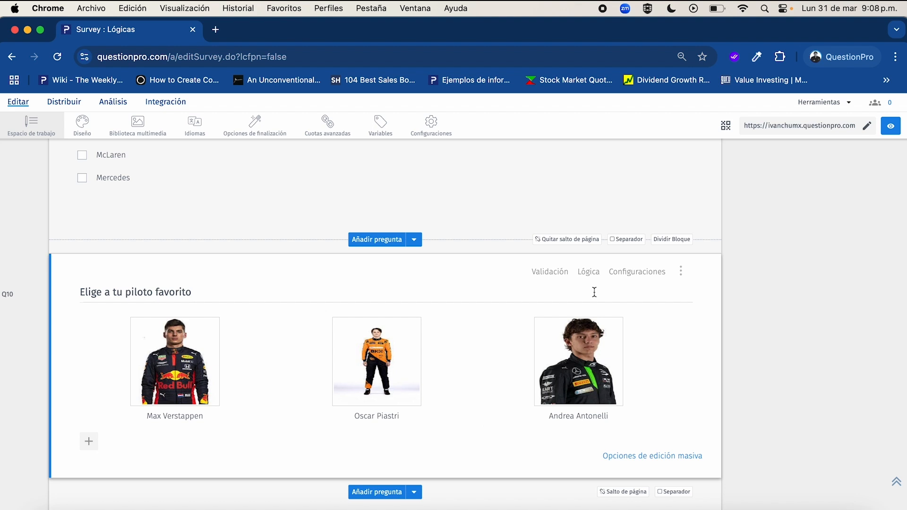
{"action": "left_click", "coordinate": [587, 274]}
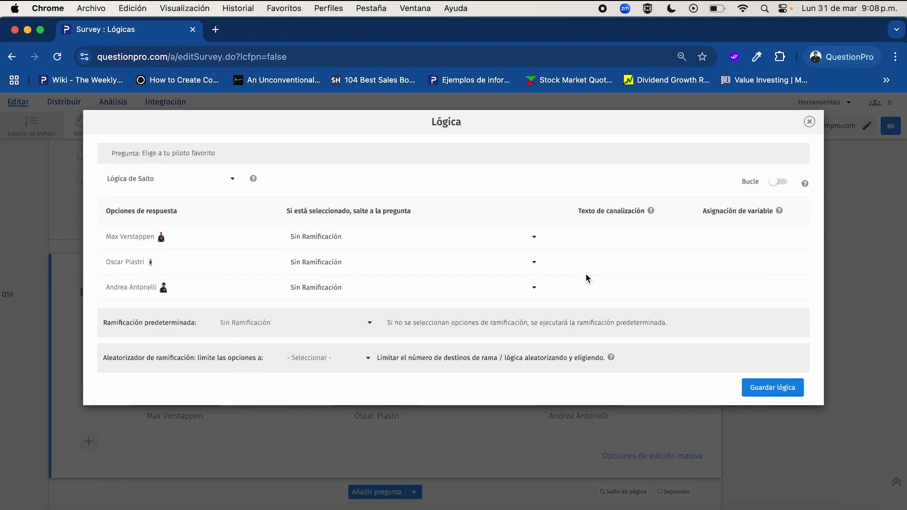
{"action": "left_click", "coordinate": [204, 184]}
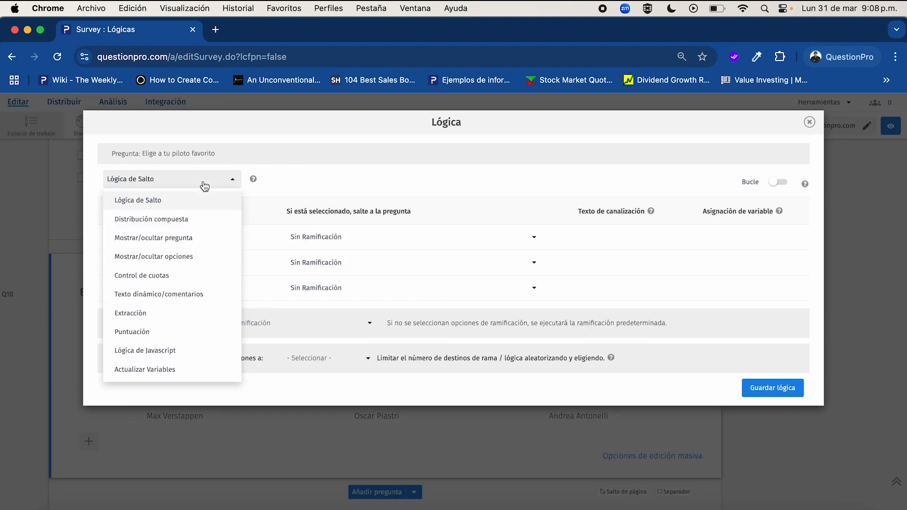
{"action": "left_click", "coordinate": [197, 258]}
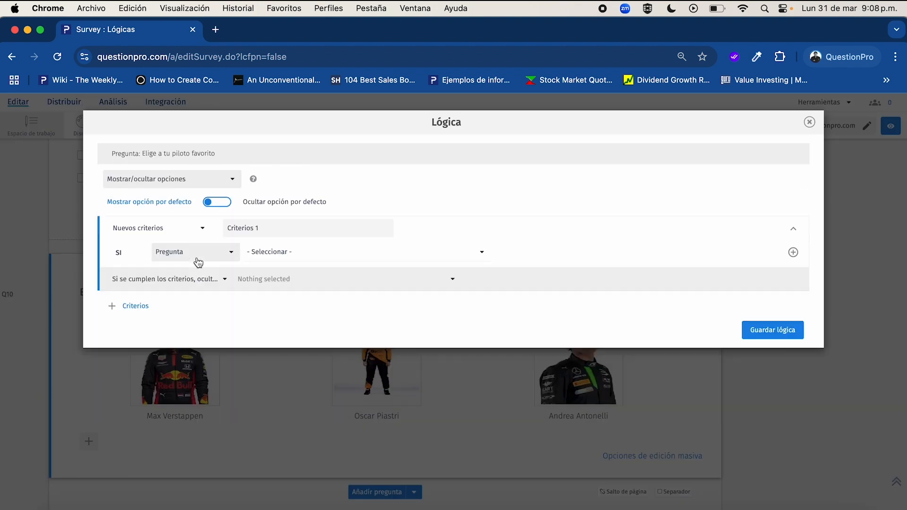
{"action": "left_click", "coordinate": [227, 206]}
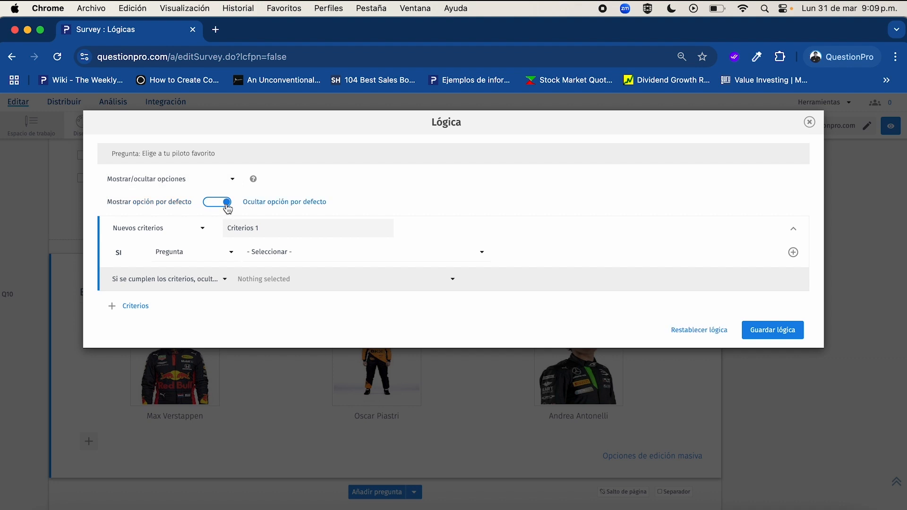
Name the first criterion RB-M and set its condition to question Q9 being RedBull.
{"action": "left_click", "coordinate": [291, 225]}
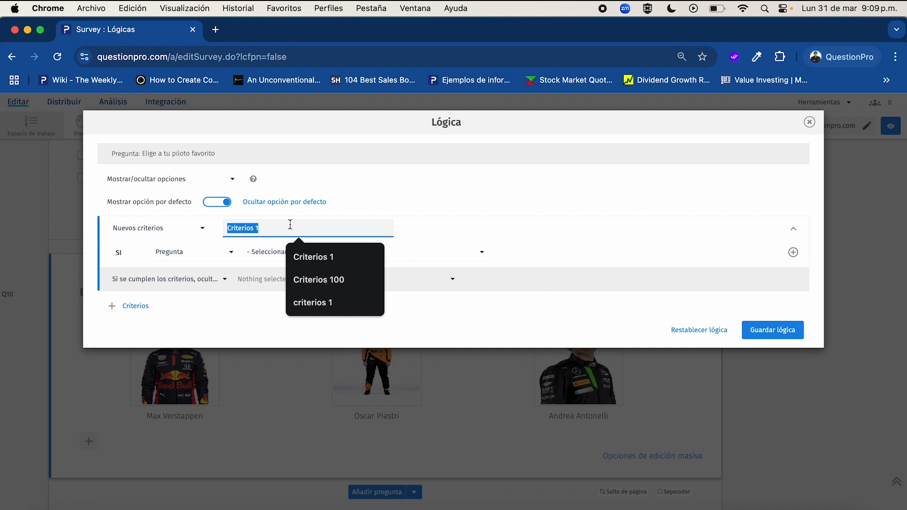
{"action": "type", "text": "RB-"}
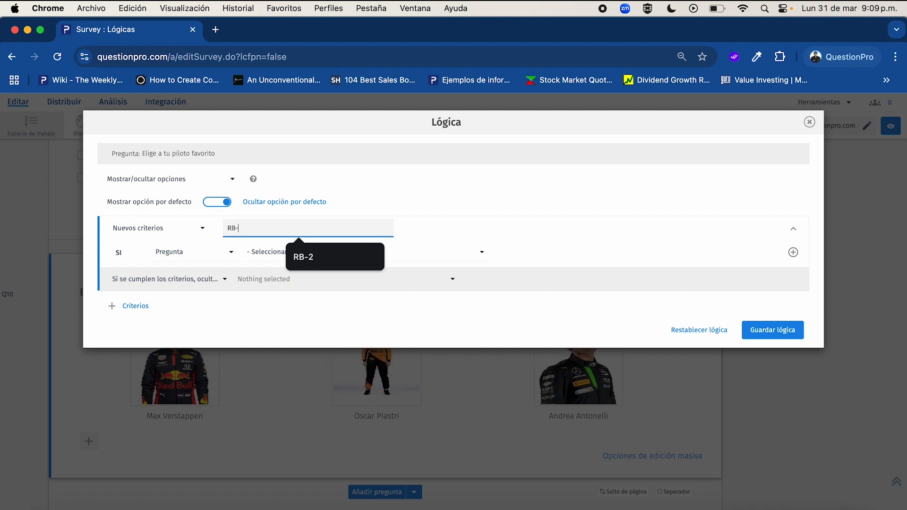
{"action": "type", "text": "M"}
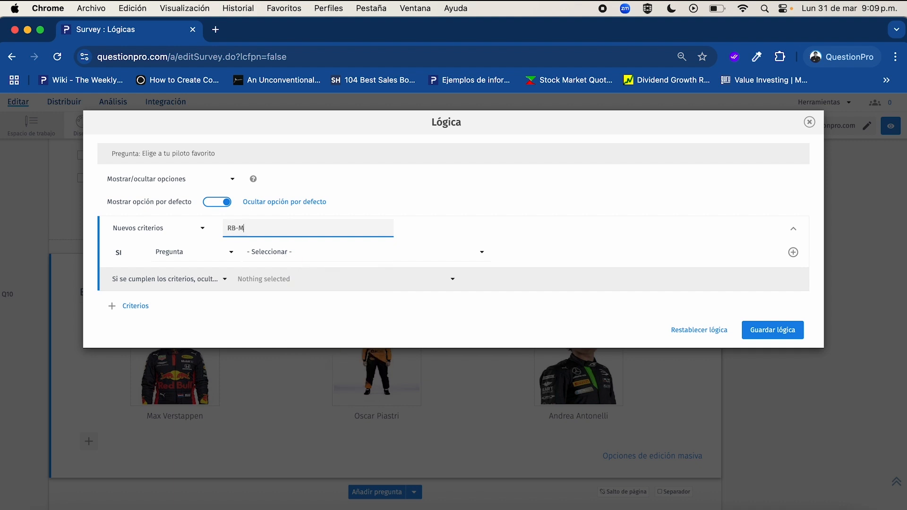
{"action": "left_click", "coordinate": [285, 252]}
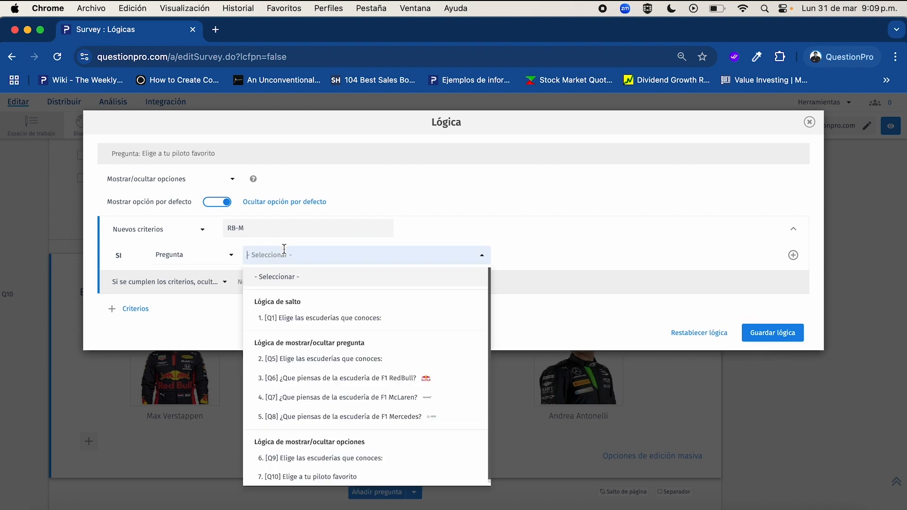
{"action": "scroll", "coordinate": [314, 373], "scroll_direction": "down", "scroll_amount": 1}
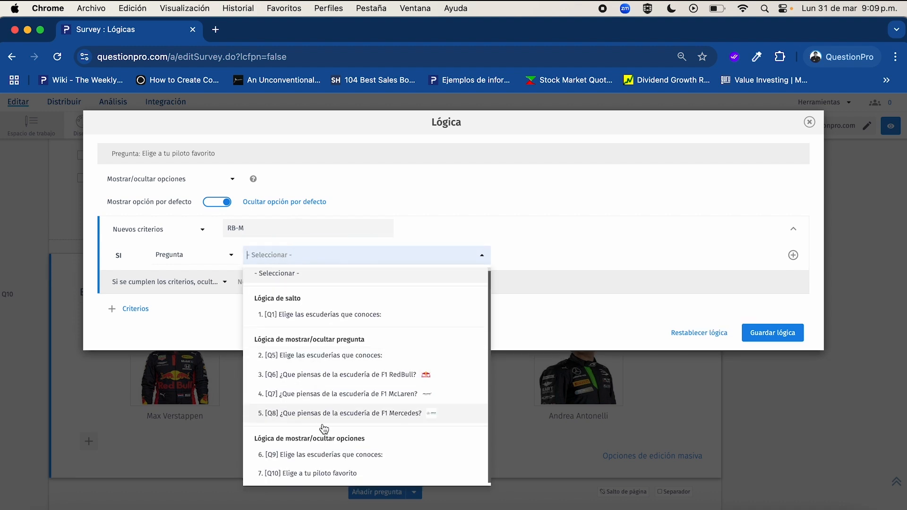
{"action": "left_click", "coordinate": [325, 461]}
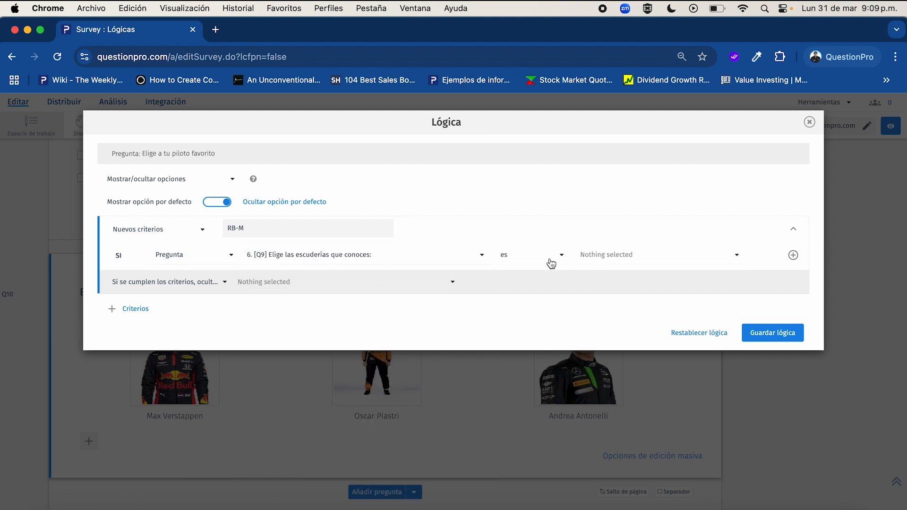
{"action": "left_click", "coordinate": [595, 254]}
{"action": "left_click", "coordinate": [605, 298]}
Make the RB-M criterion show the Max Verstappen option when it is met.
{"action": "left_click", "coordinate": [203, 283]}
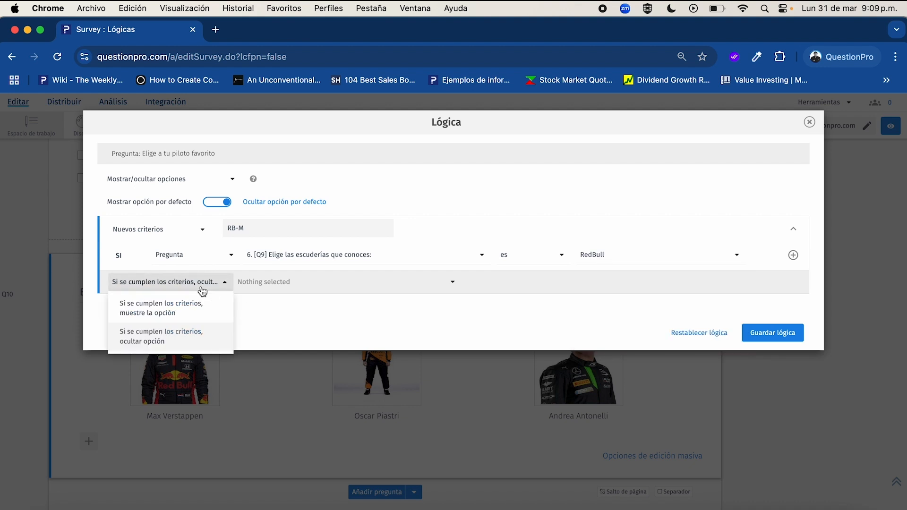
{"action": "left_click", "coordinate": [189, 315]}
{"action": "left_click", "coordinate": [257, 287]}
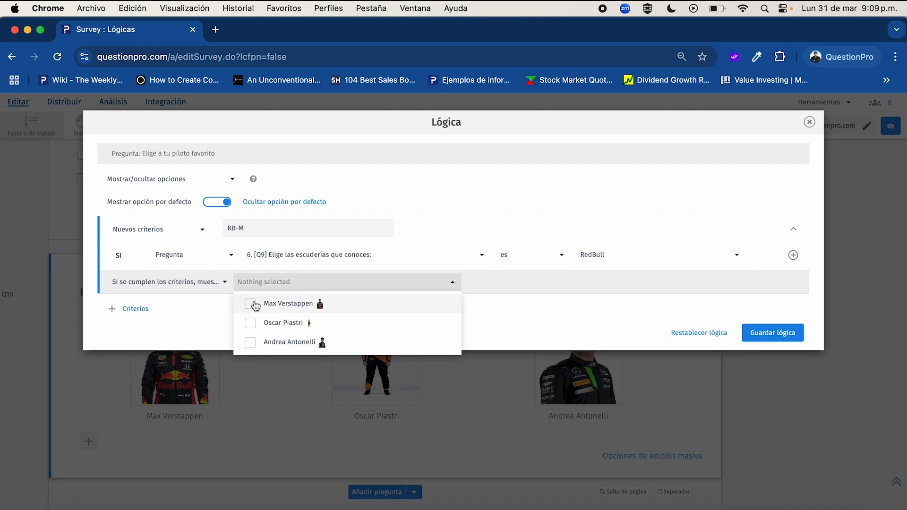
{"action": "left_click", "coordinate": [252, 306]}
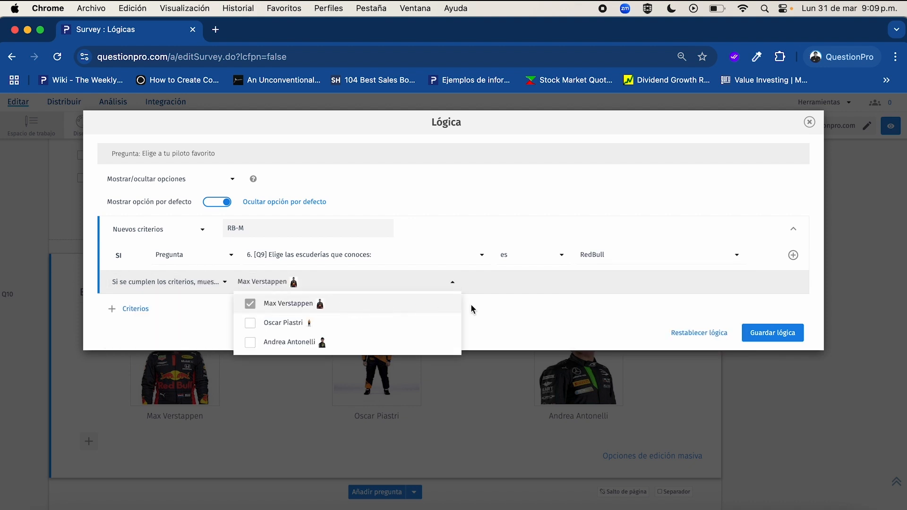
{"action": "left_click", "coordinate": [486, 311]}
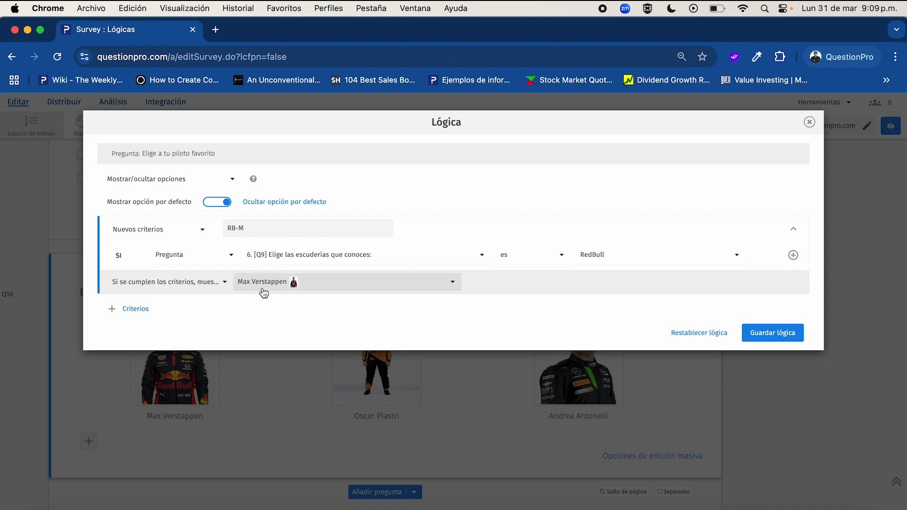
Add a second criterion named Mc-O with the condition that question Q9 is McLaren.
{"action": "left_click", "coordinate": [145, 310]}
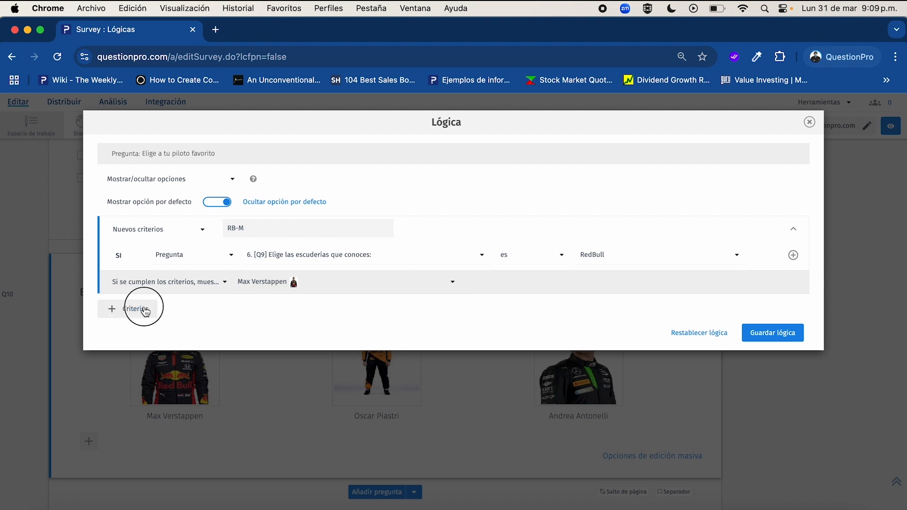
{"action": "left_click", "coordinate": [292, 253]}
{"action": "type", "text": "Mc"}
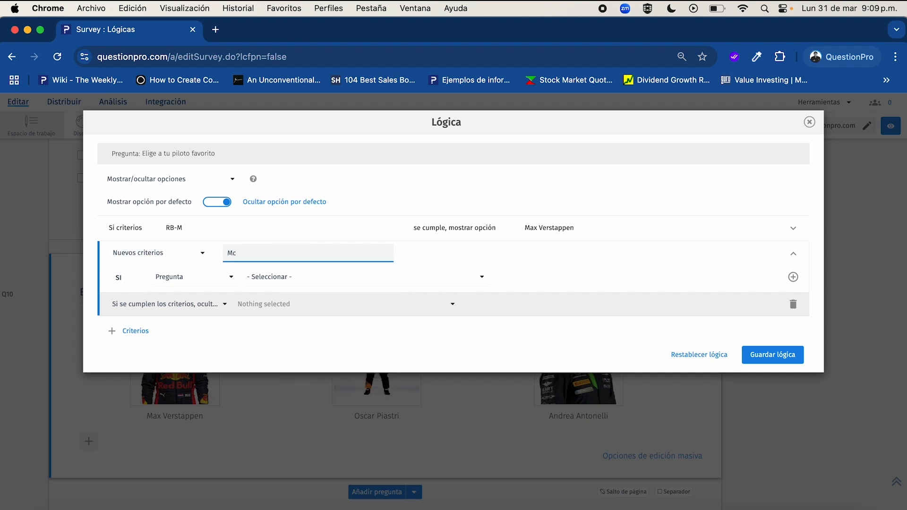
{"action": "type", "text": "-O"}
{"action": "left_click", "coordinate": [307, 274]}
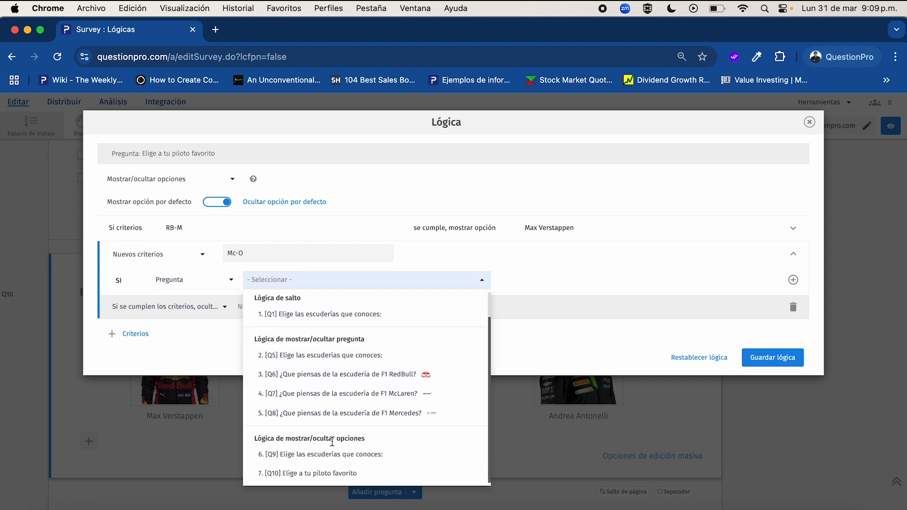
{"action": "left_click", "coordinate": [329, 455]}
{"action": "left_click", "coordinate": [612, 284]}
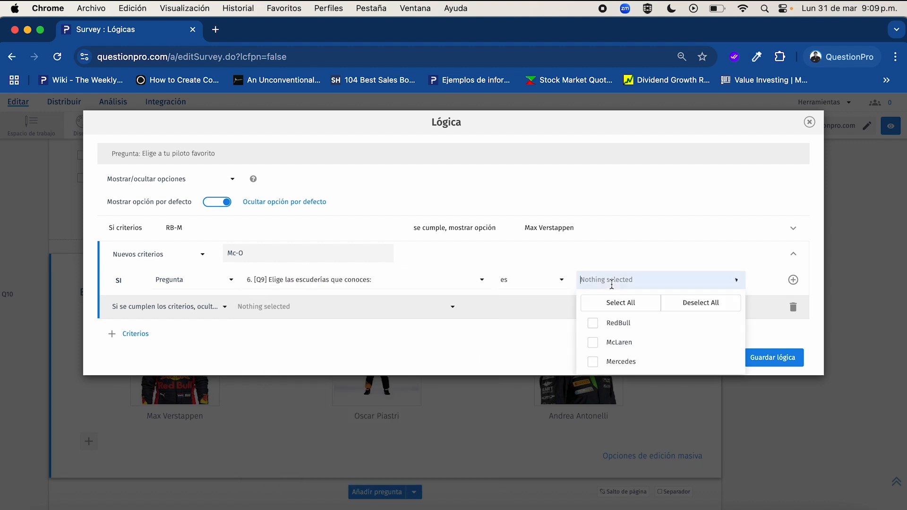
{"action": "left_click", "coordinate": [632, 344]}
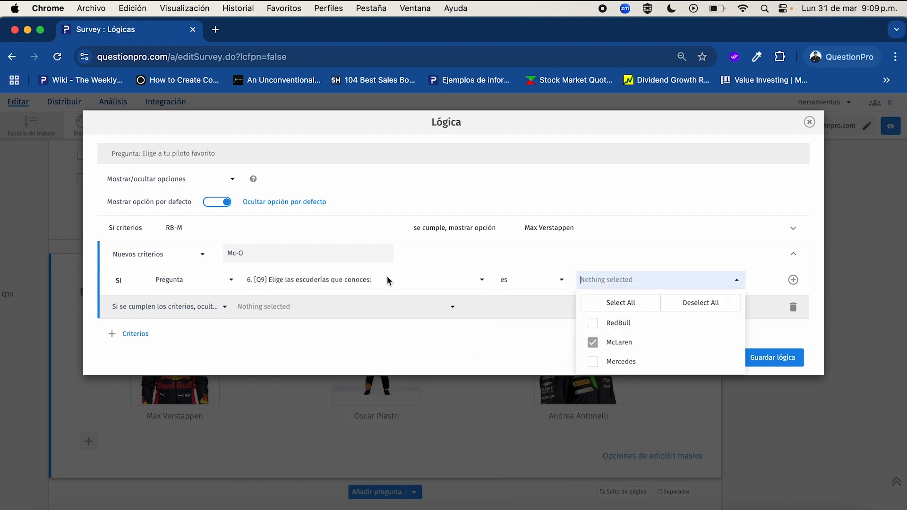
Make the Mc-O criterion show the Oscar Piastri option when it is met.
{"action": "left_click", "coordinate": [188, 308]}
{"action": "left_click", "coordinate": [186, 333]}
{"action": "left_click", "coordinate": [269, 312]}
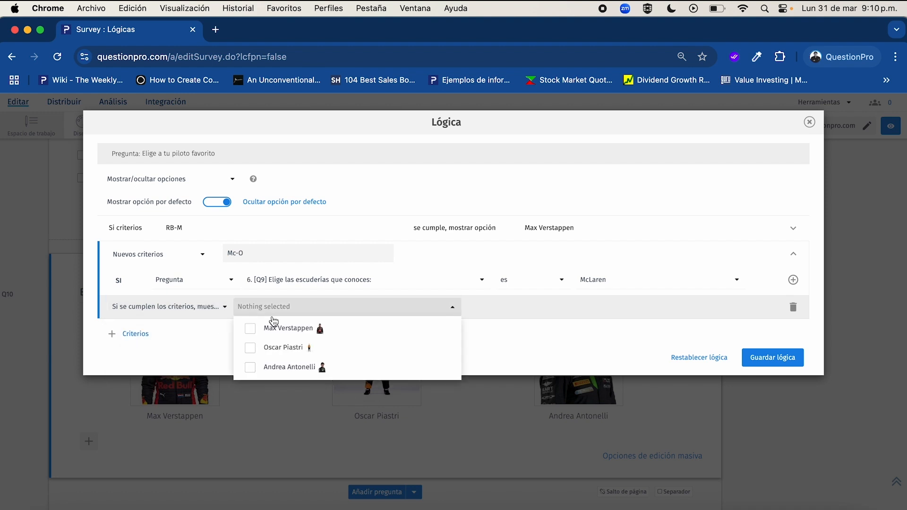
{"action": "left_click", "coordinate": [273, 347]}
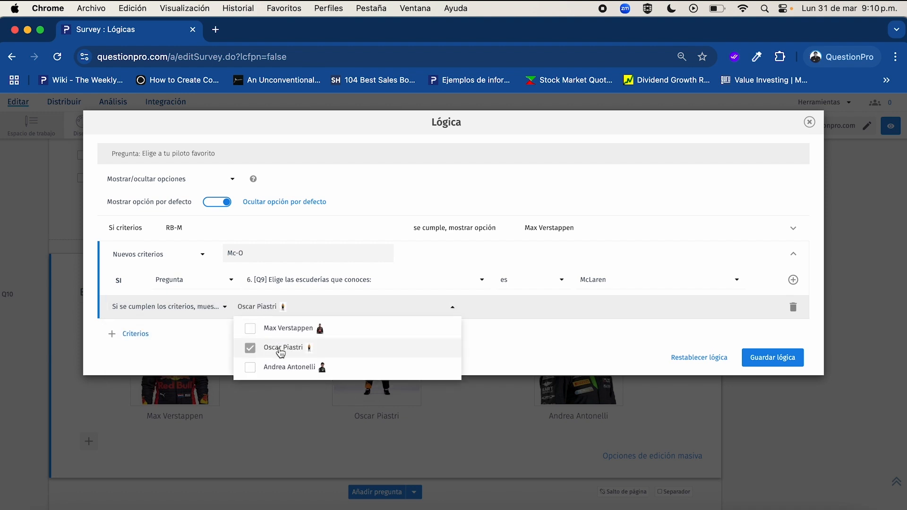
{"action": "left_click", "coordinate": [507, 342]}
Add a third criterion named Me-A with the condition that question Q9 is Mercedes.
{"action": "left_click", "coordinate": [145, 339]}
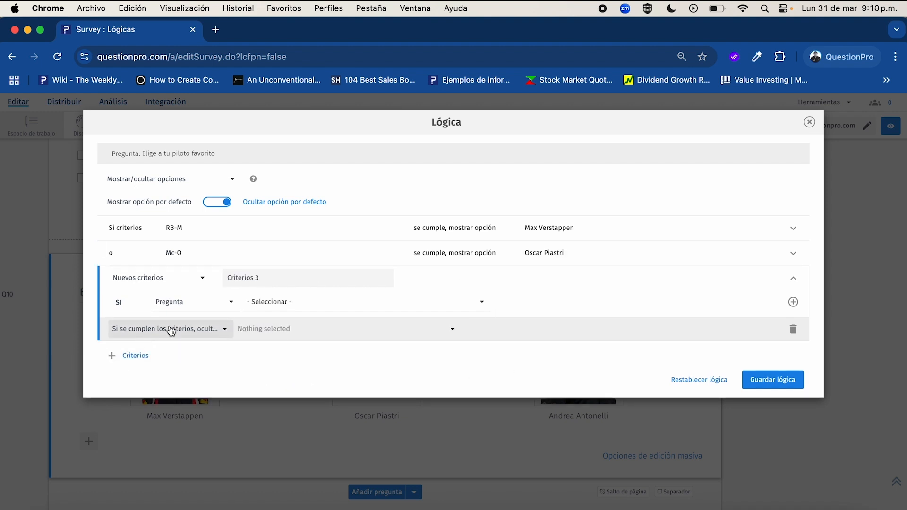
{"action": "triple_click", "coordinate": [267, 277]}
{"action": "type", "text": "M"}
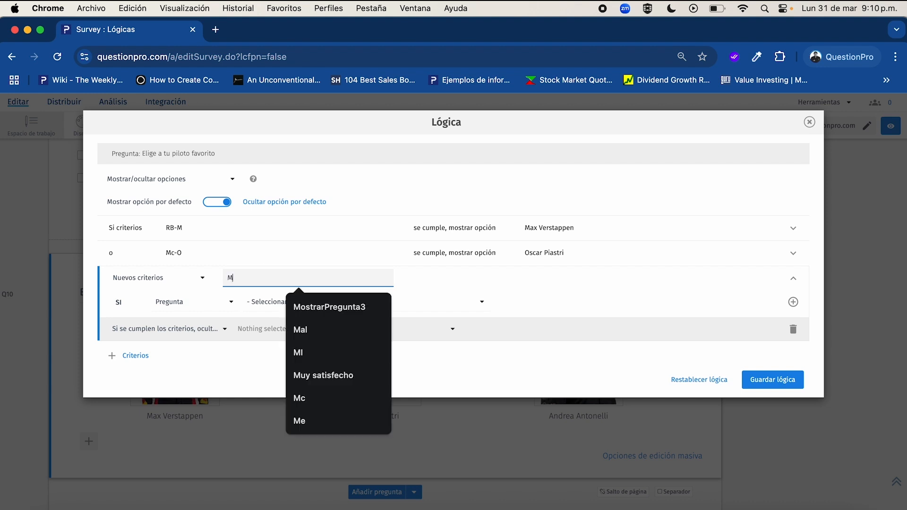
{"action": "type", "text": "e-A"}
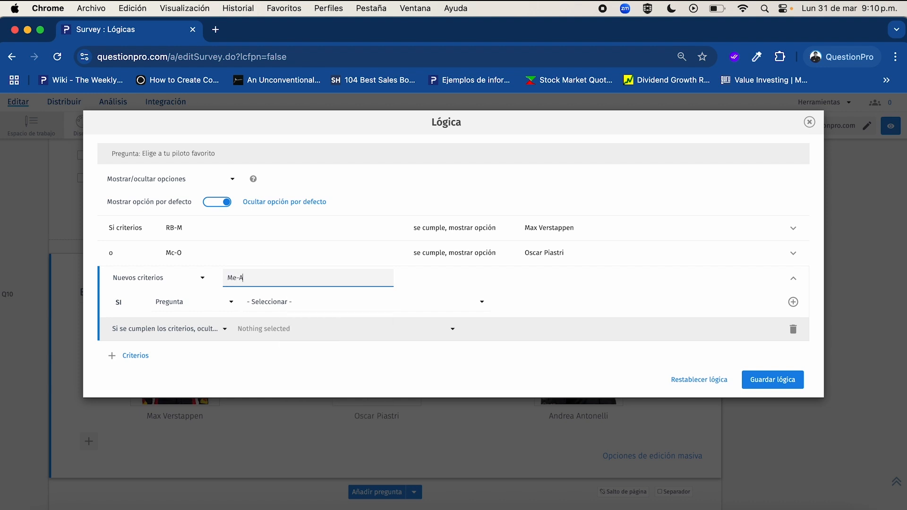
{"action": "left_click", "coordinate": [302, 301]}
{"action": "scroll", "coordinate": [318, 290], "scroll_direction": "down", "scroll_amount": 2}
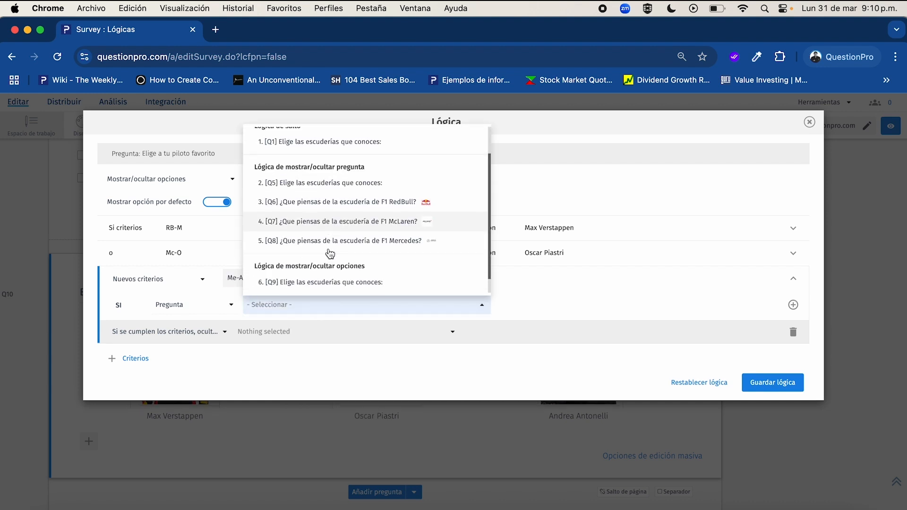
{"action": "left_click", "coordinate": [328, 265]}
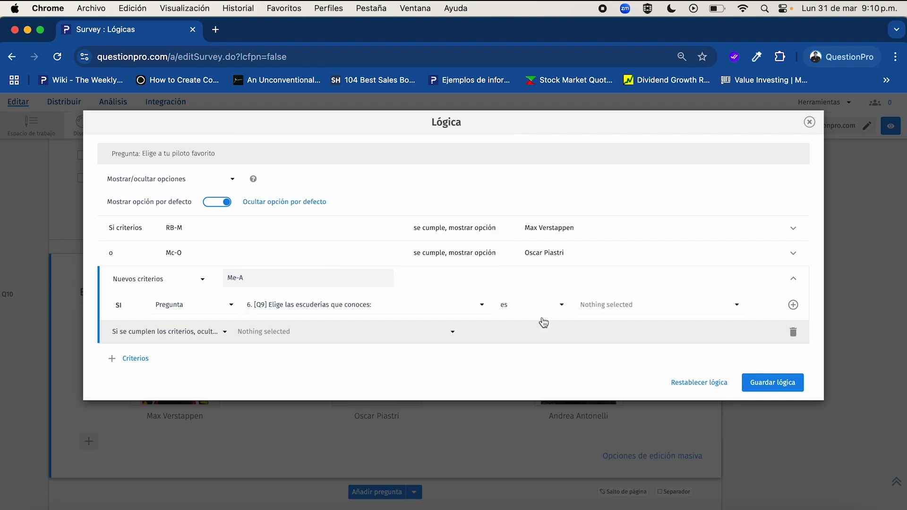
{"action": "left_click", "coordinate": [613, 306]}
{"action": "left_click", "coordinate": [616, 387]}
{"action": "left_click", "coordinate": [211, 335]}
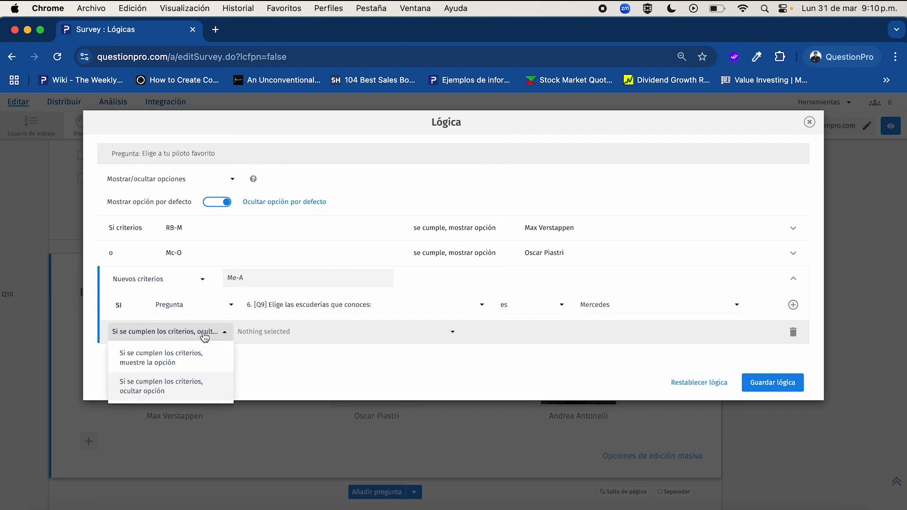
{"action": "left_click", "coordinate": [192, 361]}
{"action": "left_click", "coordinate": [258, 333]}
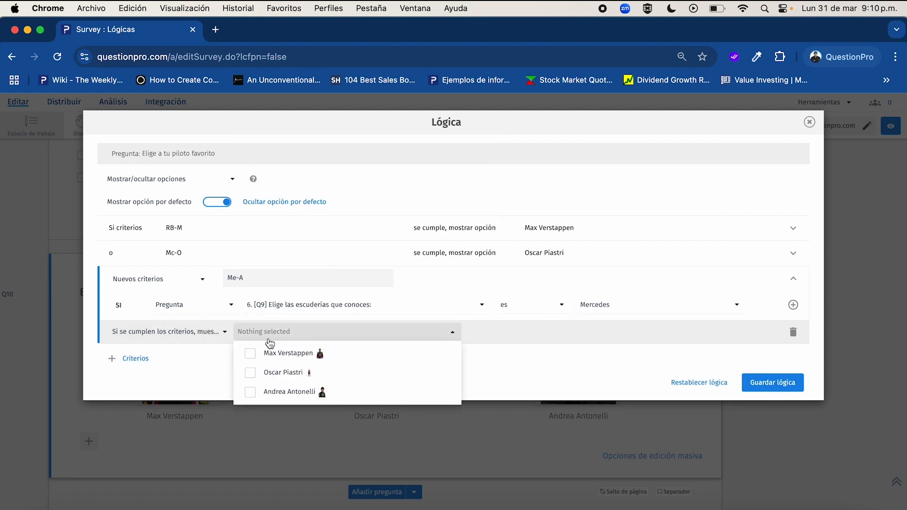
{"action": "left_click", "coordinate": [282, 394]}
{"action": "left_click", "coordinate": [497, 370]}
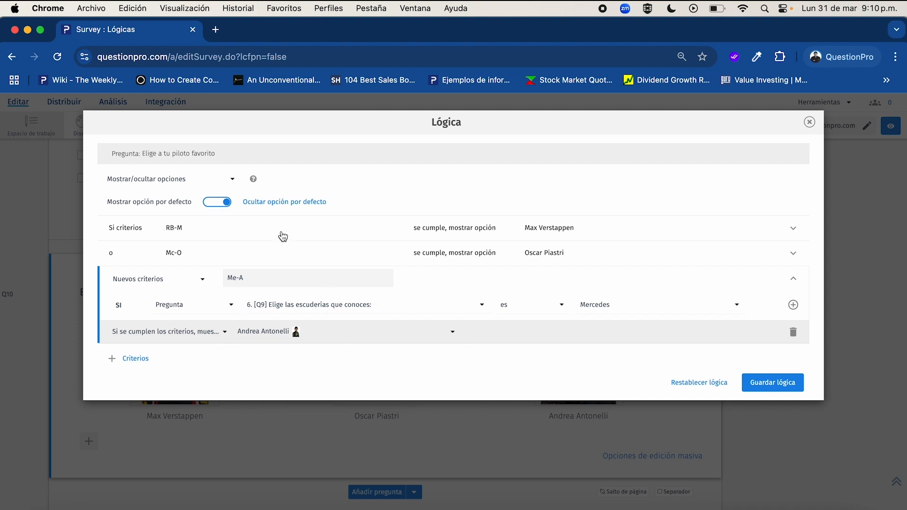
{"action": "left_click", "coordinate": [786, 388]}
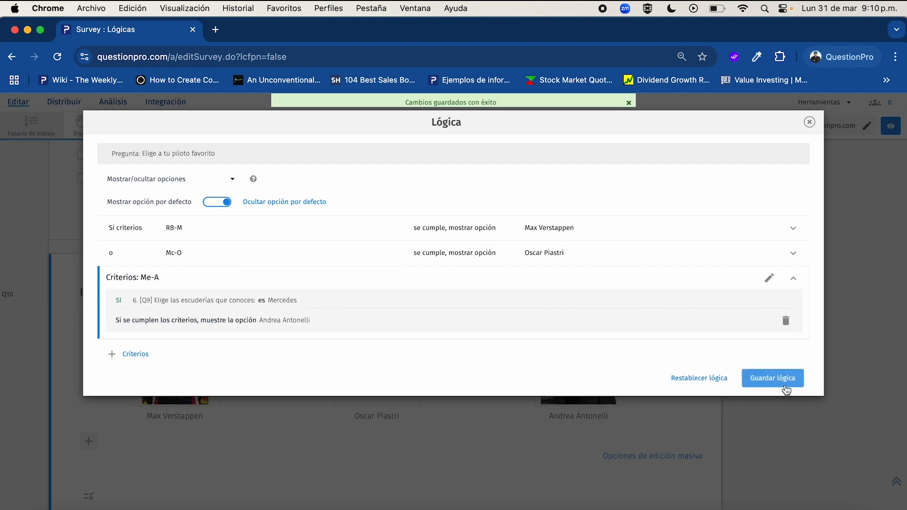
Close the logic settings and preview Q9, selecting RedBull and Mercedes and advancing to check which drivers Q10 offers.
{"action": "left_click", "coordinate": [810, 124]}
{"action": "scroll", "coordinate": [488, 244], "scroll_direction": "up", "scroll_amount": 5}
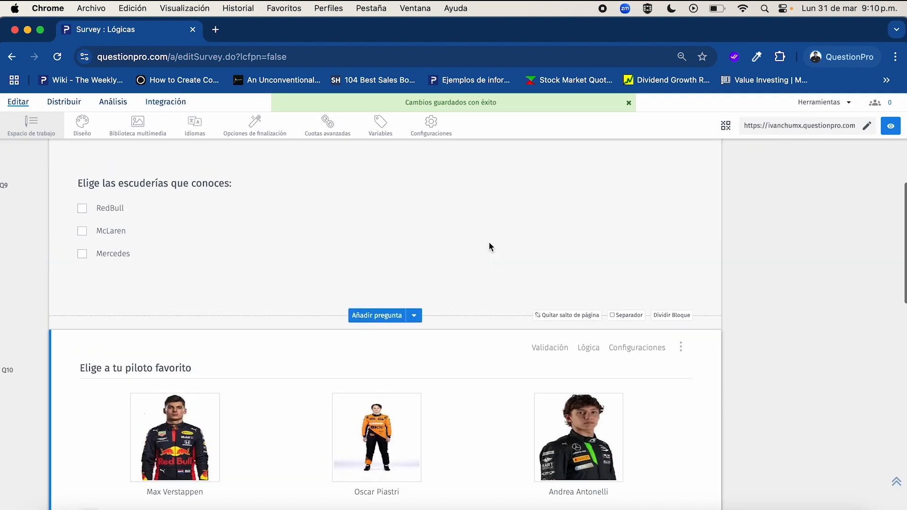
{"action": "scroll", "coordinate": [489, 242], "scroll_direction": "down", "scroll_amount": 3}
{"action": "mouse_move", "coordinate": [640, 248]}
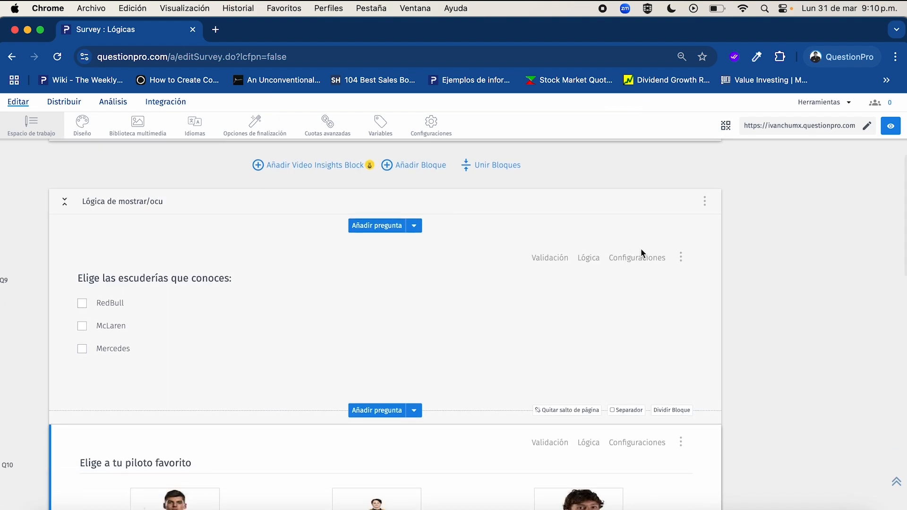
{"action": "left_click", "coordinate": [683, 258]}
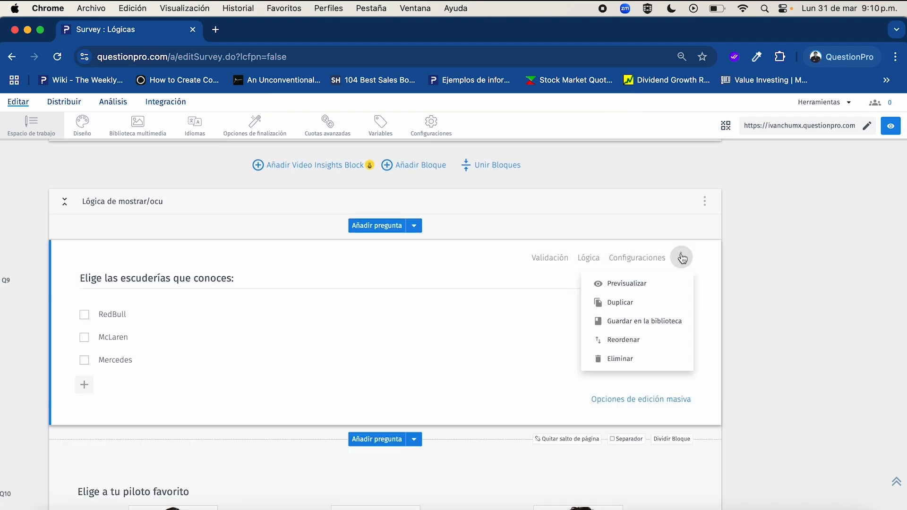
{"action": "left_click", "coordinate": [639, 283]}
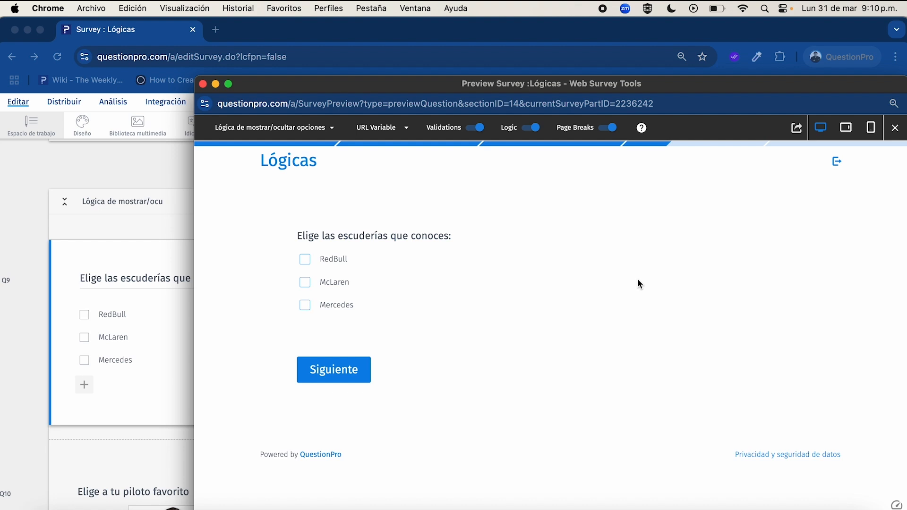
{"action": "left_click", "coordinate": [345, 260]}
{"action": "left_click", "coordinate": [367, 305]}
{"action": "scroll", "coordinate": [158, 365], "scroll_direction": "down", "scroll_amount": 3}
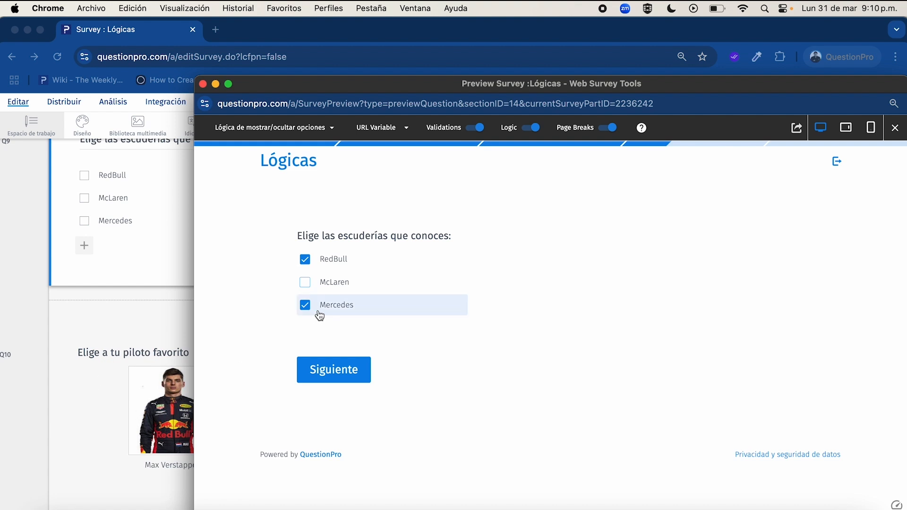
{"action": "left_click", "coordinate": [333, 368]}
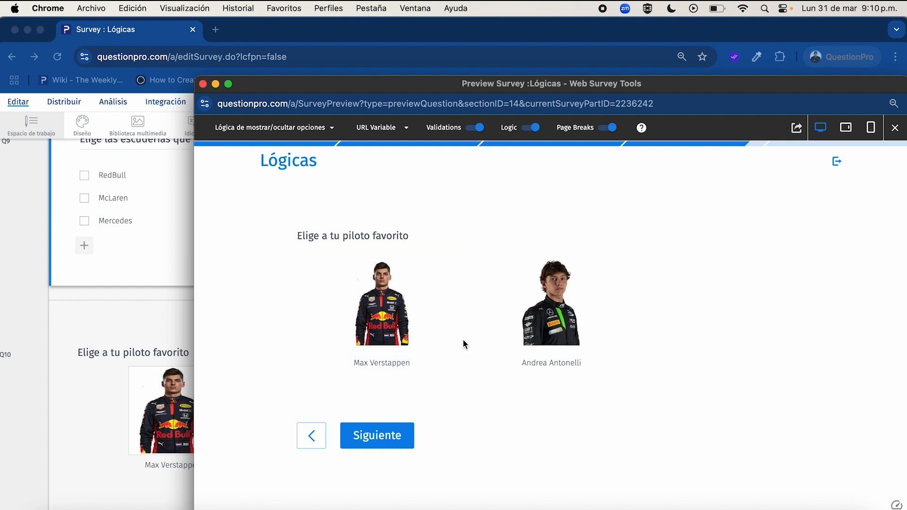
{"action": "left_click", "coordinate": [203, 84]}
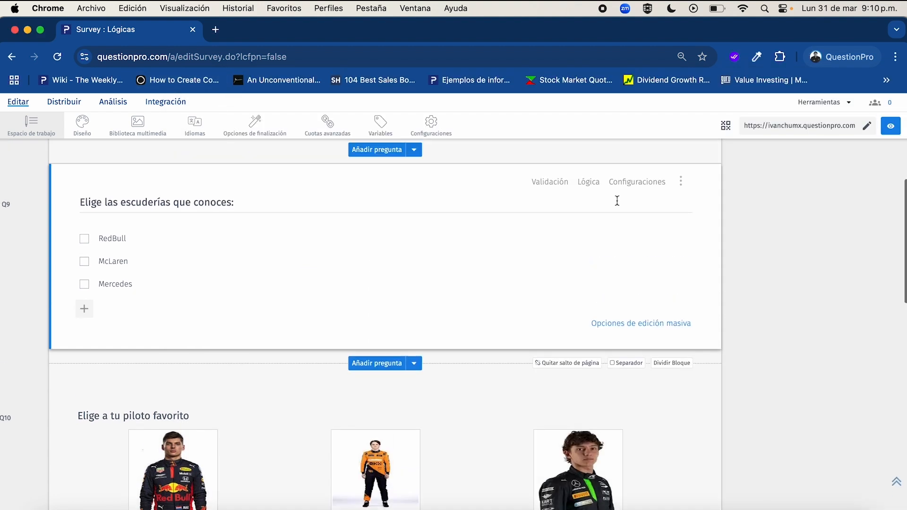
Preview Q9 again with only McLaren selected, advance to check Q10's driver options, and close the preview.
{"action": "left_click", "coordinate": [680, 182]}
{"action": "left_click", "coordinate": [651, 212]}
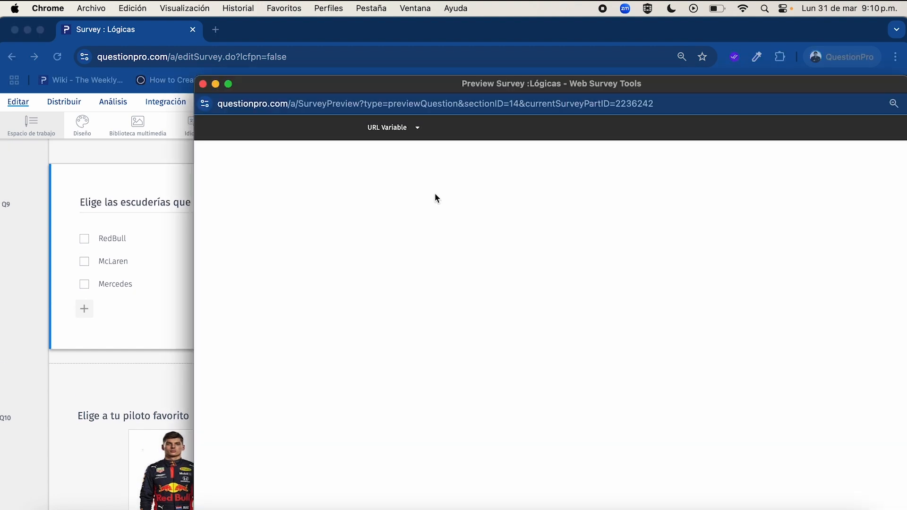
{"action": "left_click", "coordinate": [305, 282]}
{"action": "left_click", "coordinate": [325, 374]}
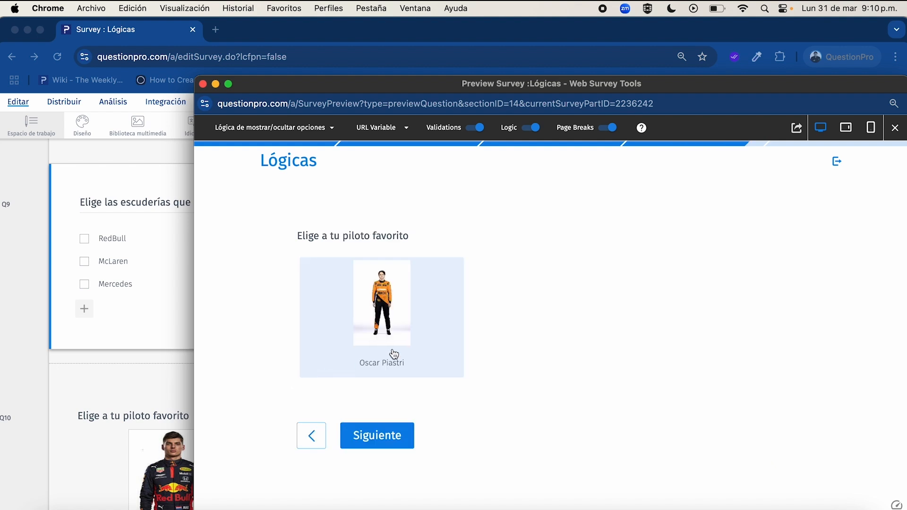
{"action": "left_click", "coordinate": [203, 83]}
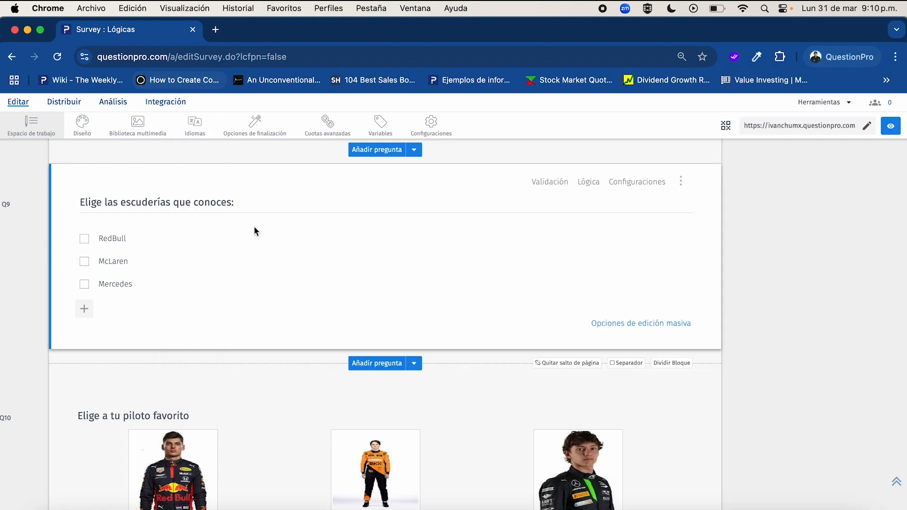
Collapse the show/hide options block and expand the Lógica de extracción block to reach question Q11.
{"action": "scroll", "coordinate": [265, 272], "scroll_direction": "up", "scroll_amount": 1}
{"action": "left_click", "coordinate": [65, 164]}
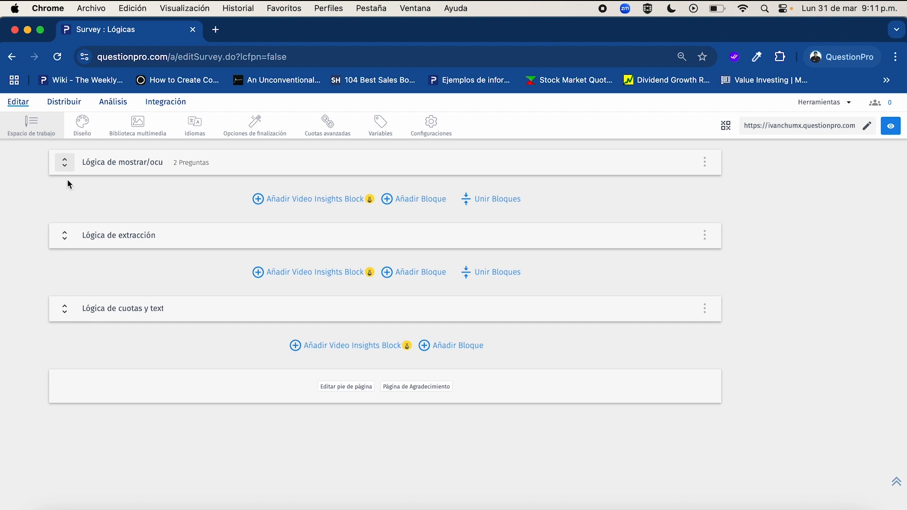
{"action": "left_click", "coordinate": [65, 235]}
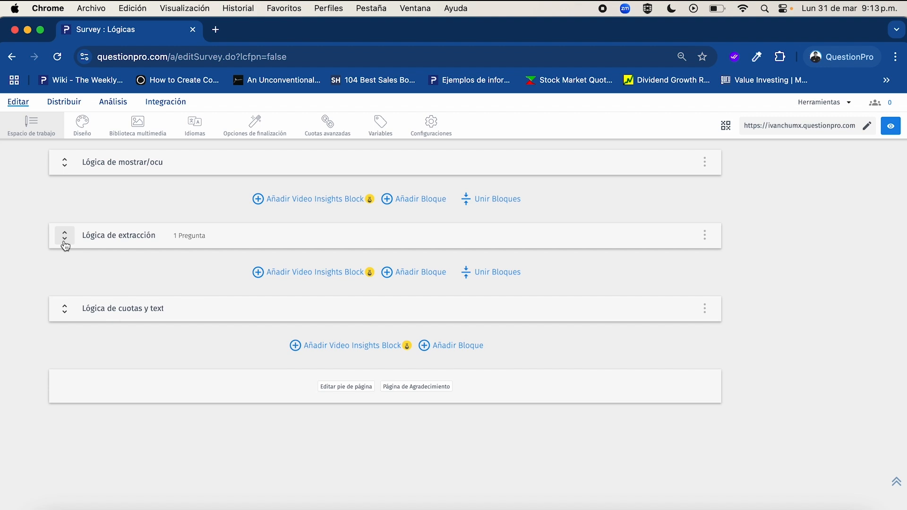
{"action": "left_click", "coordinate": [64, 236]}
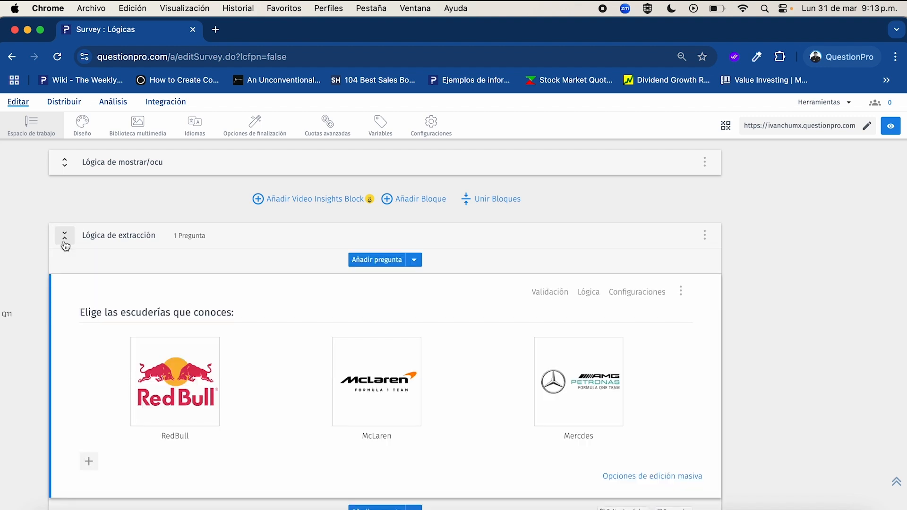
{"action": "scroll", "coordinate": [263, 309], "scroll_direction": "down", "scroll_amount": 3}
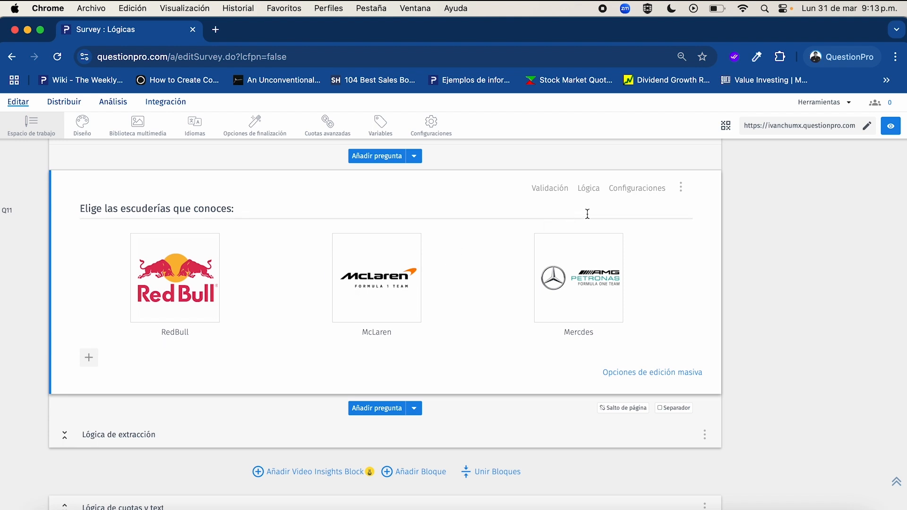
Check Q11's response type in its settings and examine the basic multiple-choice question types.
{"action": "left_click", "coordinate": [623, 197]}
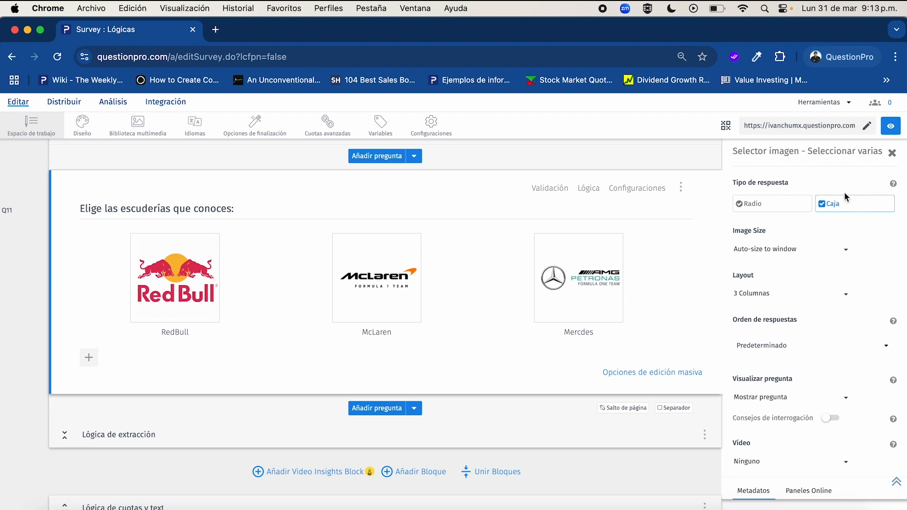
{"action": "left_click", "coordinate": [383, 157]}
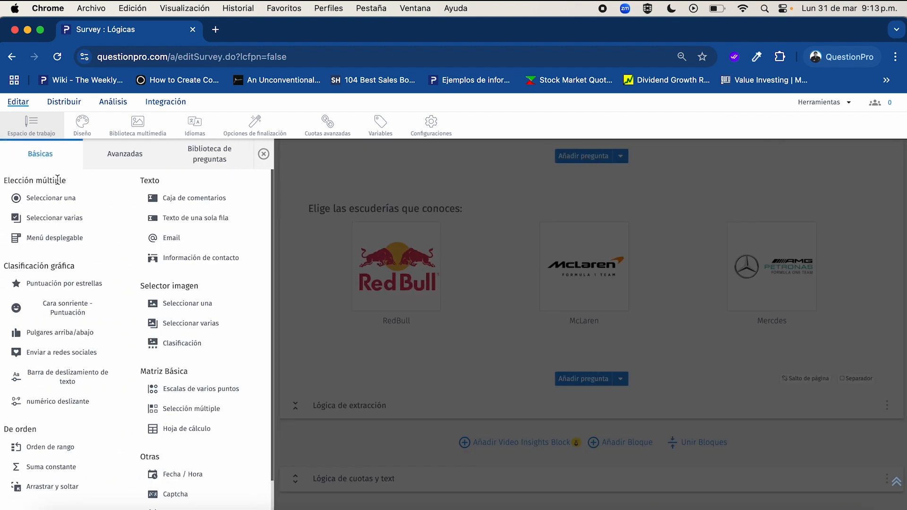
{"action": "left_click", "coordinate": [57, 219]}
{"action": "left_click", "coordinate": [448, 345]}
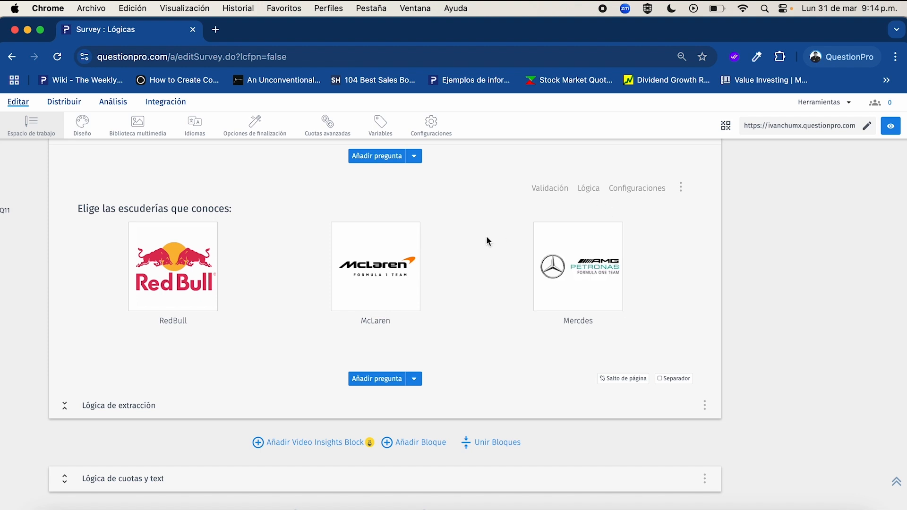
{"action": "scroll", "coordinate": [488, 241], "scroll_direction": "up", "scroll_amount": 1}
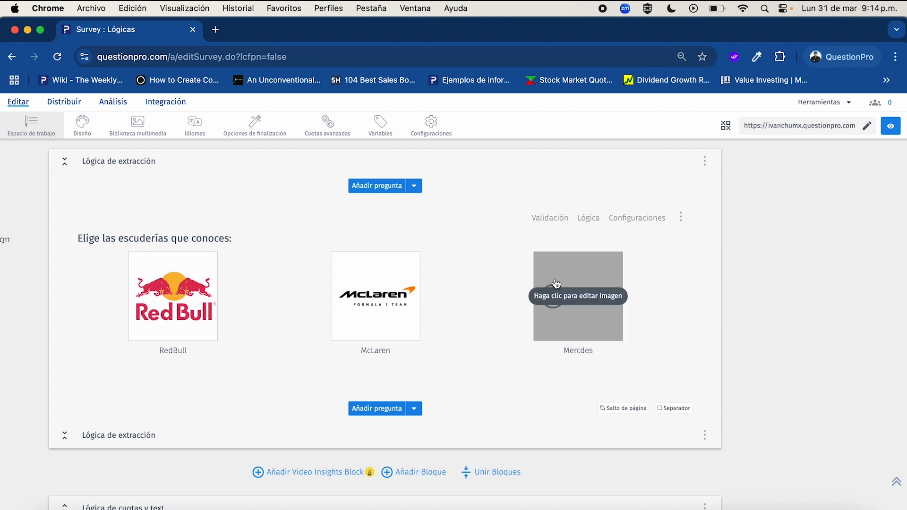
Choose Extracción as the logic type for Q11 and keep Seleccionadas as the answers to extract.
{"action": "left_click", "coordinate": [588, 222]}
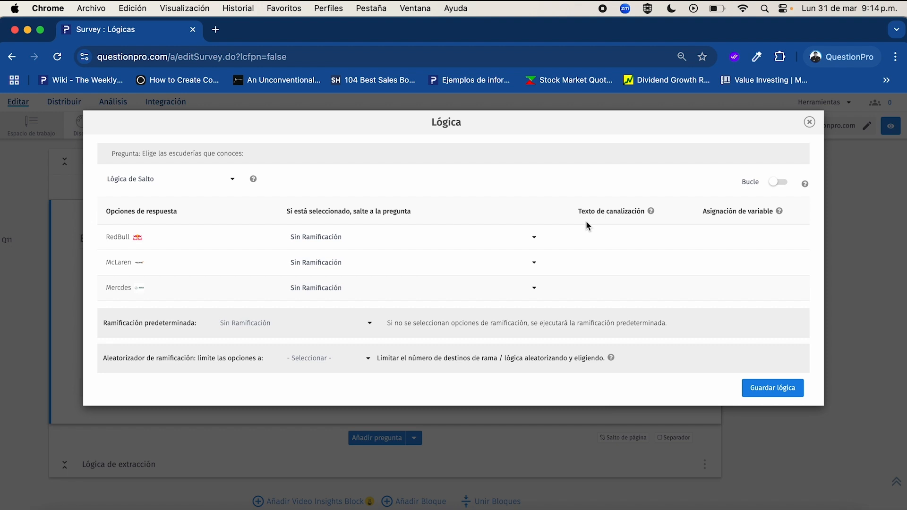
{"action": "left_click", "coordinate": [215, 183]}
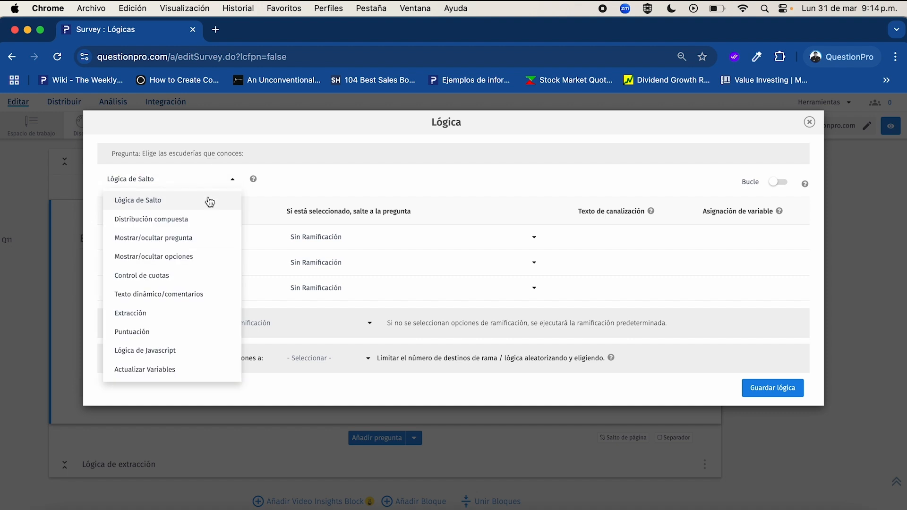
{"action": "left_click", "coordinate": [175, 313]}
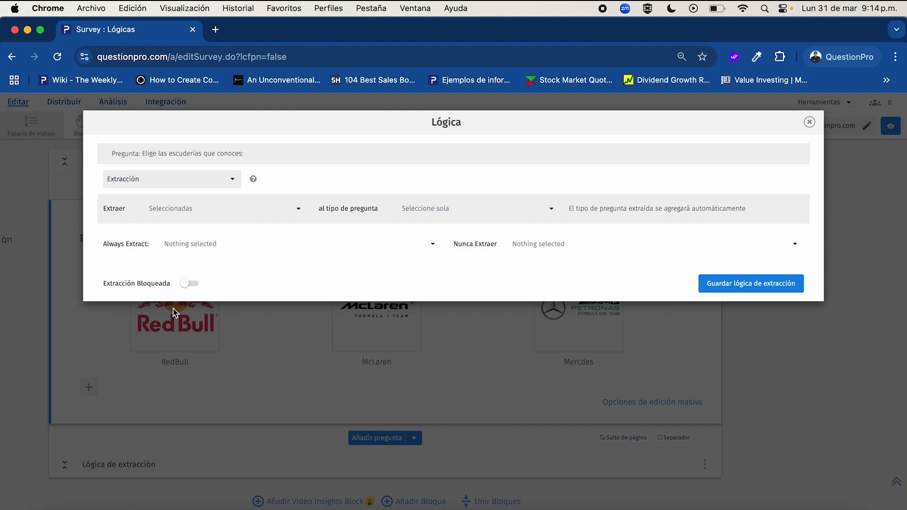
{"action": "left_click", "coordinate": [191, 212]}
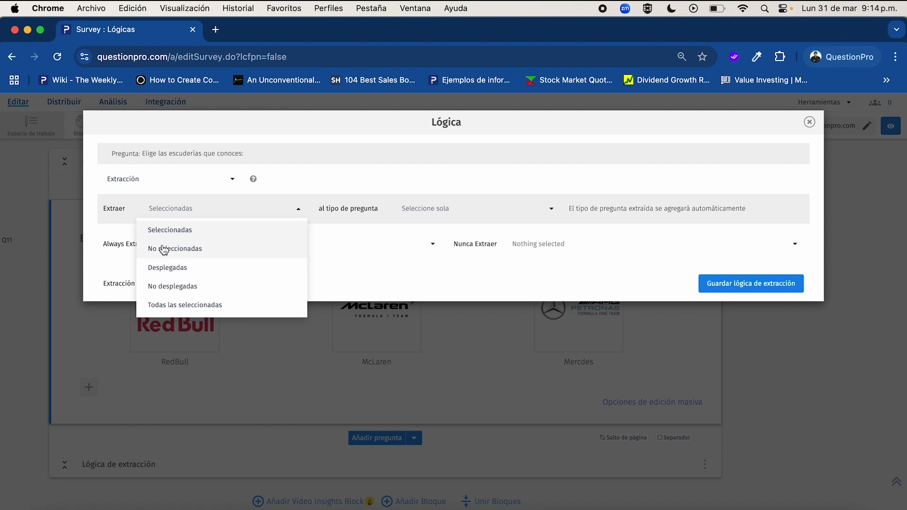
{"action": "left_click", "coordinate": [277, 183]}
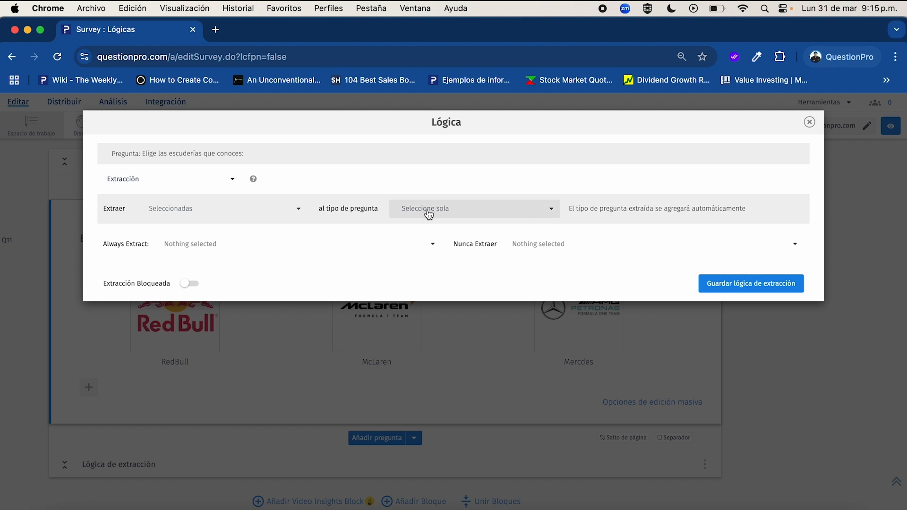
Set the extracted question type to Estrella, save Q11's extraction logic, and close the logic settings.
{"action": "left_click", "coordinate": [429, 215]}
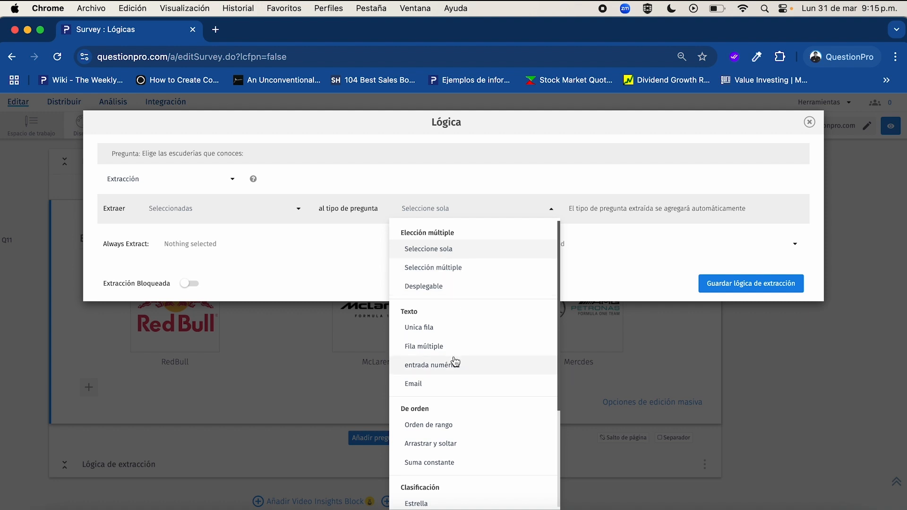
{"action": "scroll", "coordinate": [456, 365], "scroll_direction": "down", "scroll_amount": 2}
{"action": "scroll", "coordinate": [444, 366], "scroll_direction": "down", "scroll_amount": 1}
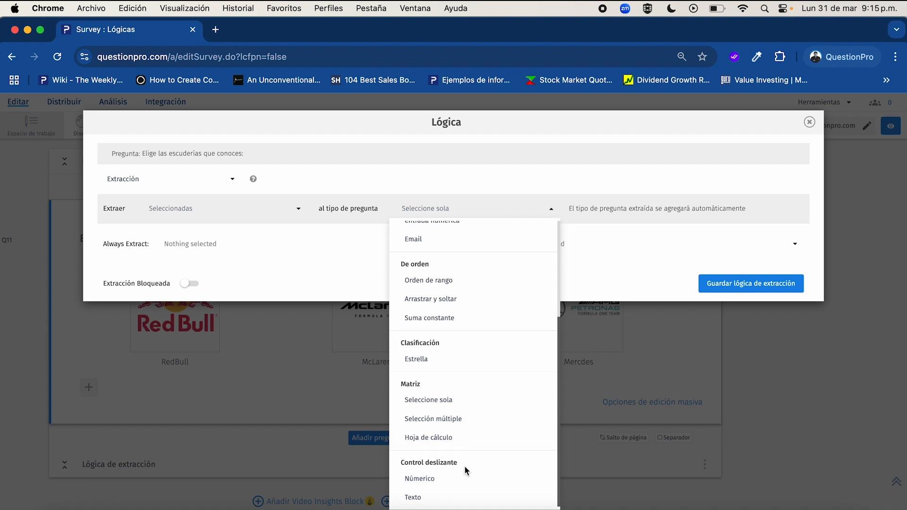
{"action": "left_click", "coordinate": [426, 363]}
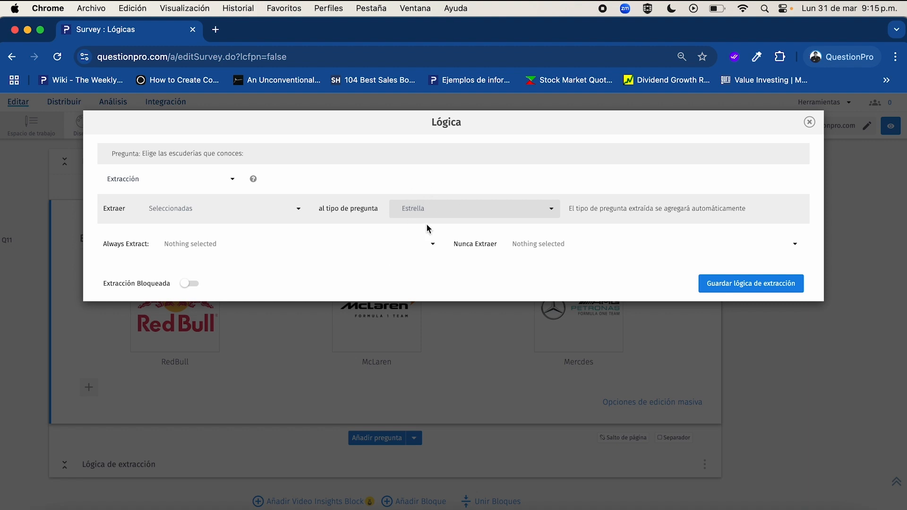
{"action": "left_click", "coordinate": [741, 289]}
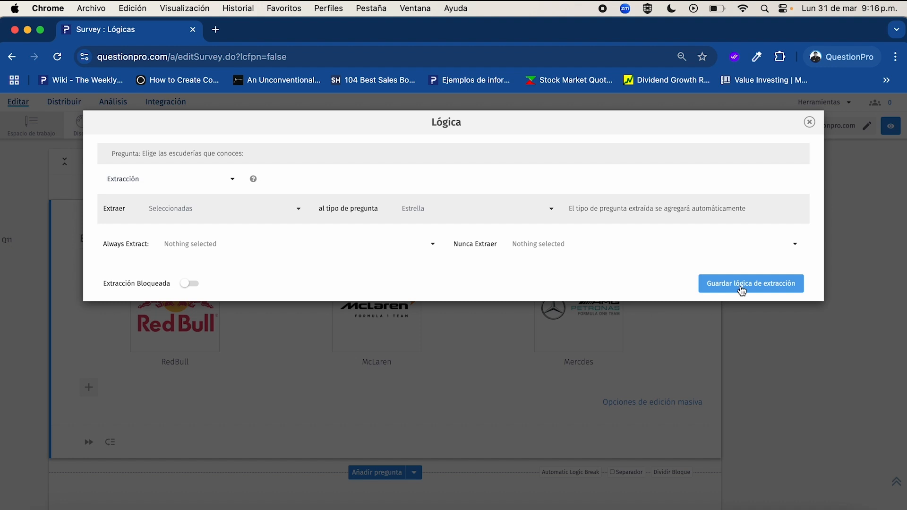
{"action": "left_click", "coordinate": [809, 122]}
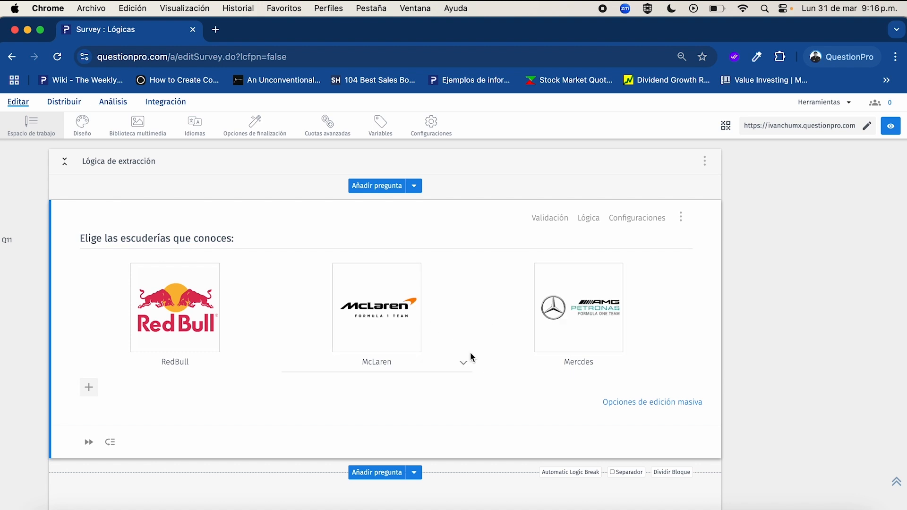
Look over the star-rating question extracted from Q11 and add a page break after it.
{"action": "scroll", "coordinate": [443, 328], "scroll_direction": "down", "scroll_amount": 6}
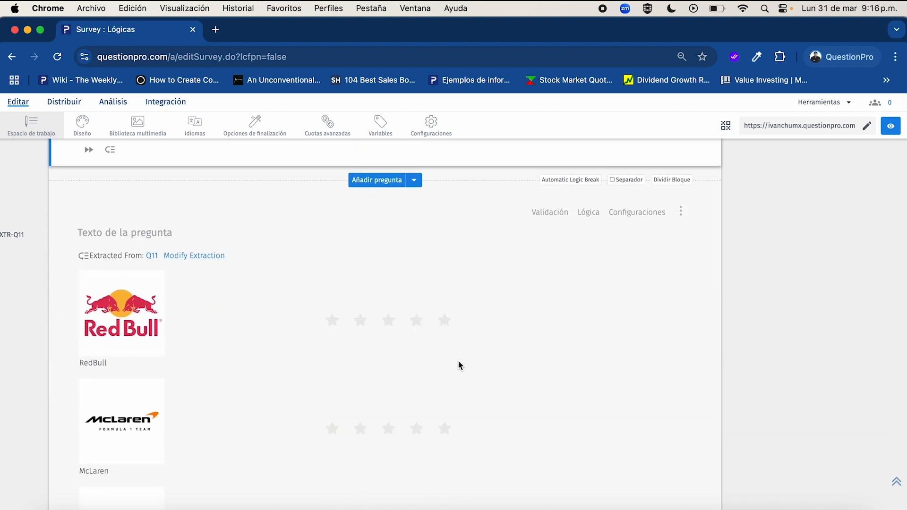
{"action": "scroll", "coordinate": [458, 364], "scroll_direction": "down", "scroll_amount": 3}
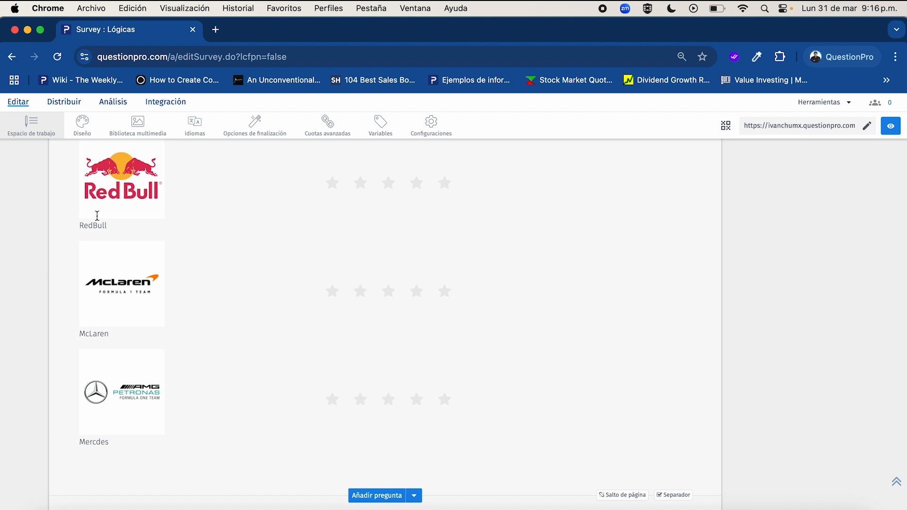
{"action": "scroll", "coordinate": [259, 380], "scroll_direction": "down", "scroll_amount": 3}
{"action": "scroll", "coordinate": [260, 382], "scroll_direction": "up", "scroll_amount": 8}
{"action": "scroll", "coordinate": [260, 385], "scroll_direction": "up", "scroll_amount": 4}
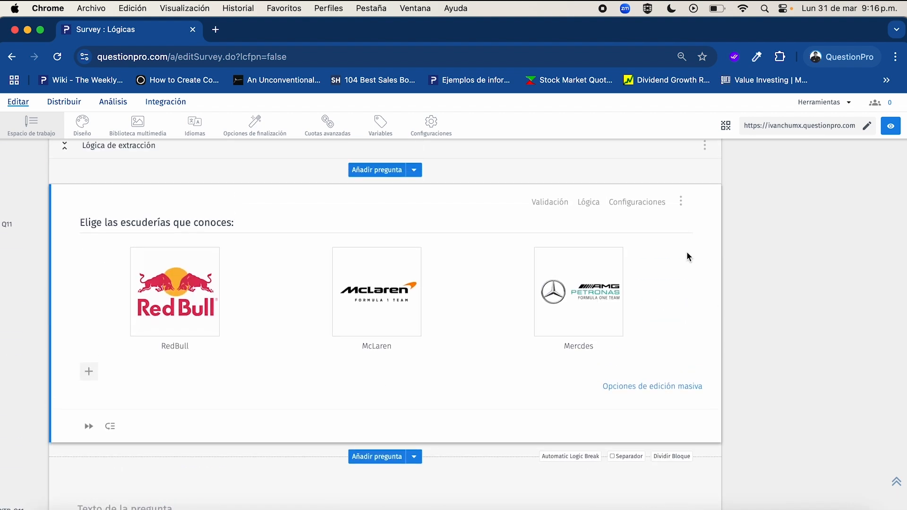
{"action": "left_click", "coordinate": [681, 202]}
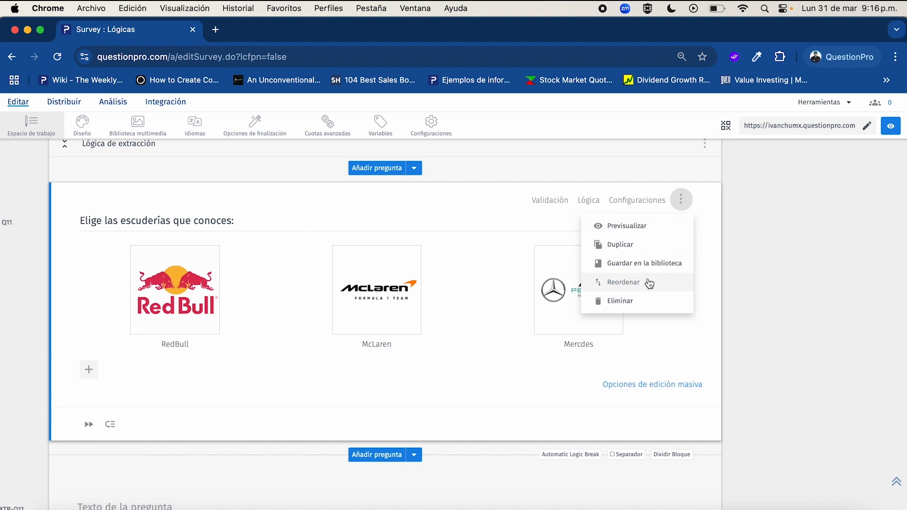
{"action": "scroll", "coordinate": [648, 281], "scroll_direction": "down", "scroll_amount": 10}
{"action": "left_click", "coordinate": [623, 405]}
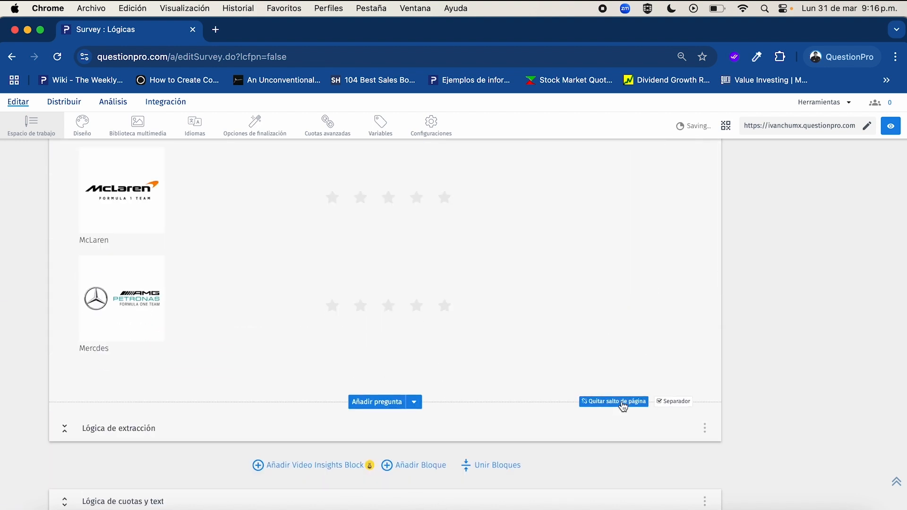
{"action": "scroll", "coordinate": [526, 385], "scroll_direction": "down", "scroll_amount": 3}
Preview Q11 with only McLaren selected, check the extracted star-rating question, and close the preview.
{"action": "scroll", "coordinate": [546, 345], "scroll_direction": "up", "scroll_amount": 13}
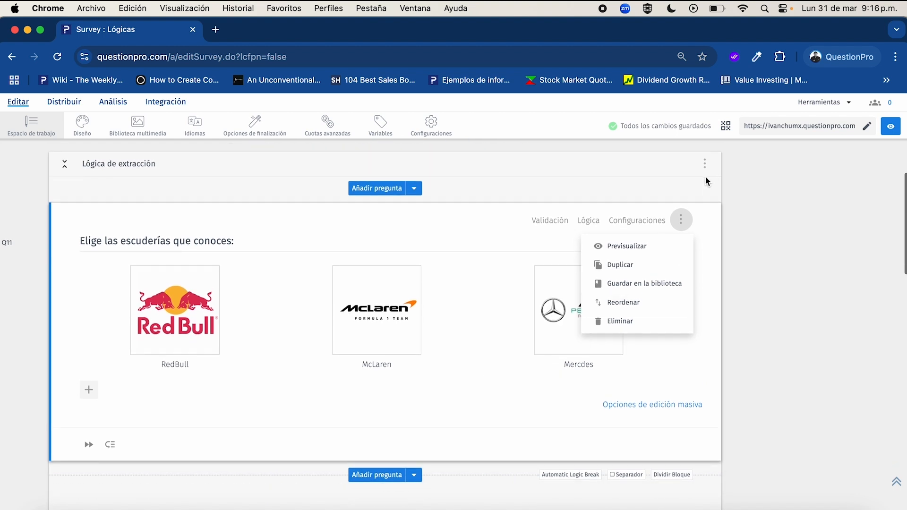
{"action": "left_click", "coordinate": [642, 244]}
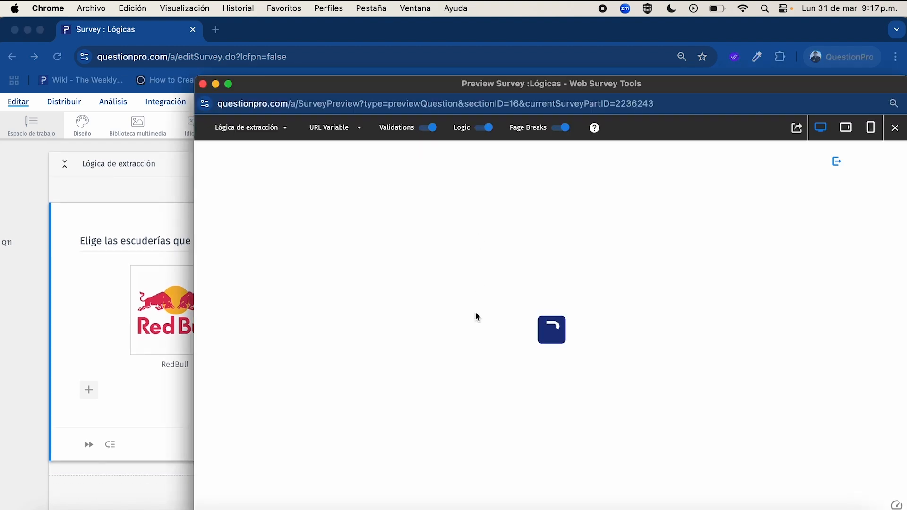
{"action": "scroll", "coordinate": [475, 326], "scroll_direction": "down", "scroll_amount": 1}
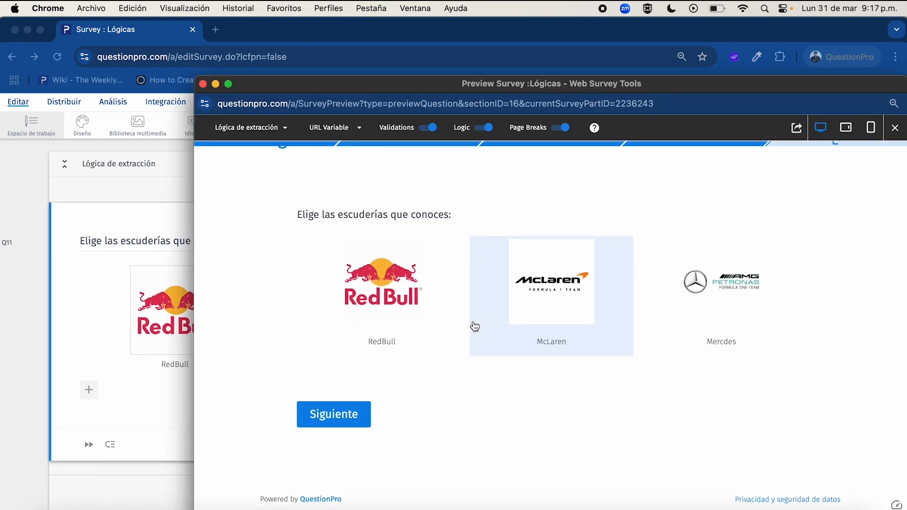
{"action": "left_click", "coordinate": [550, 325]}
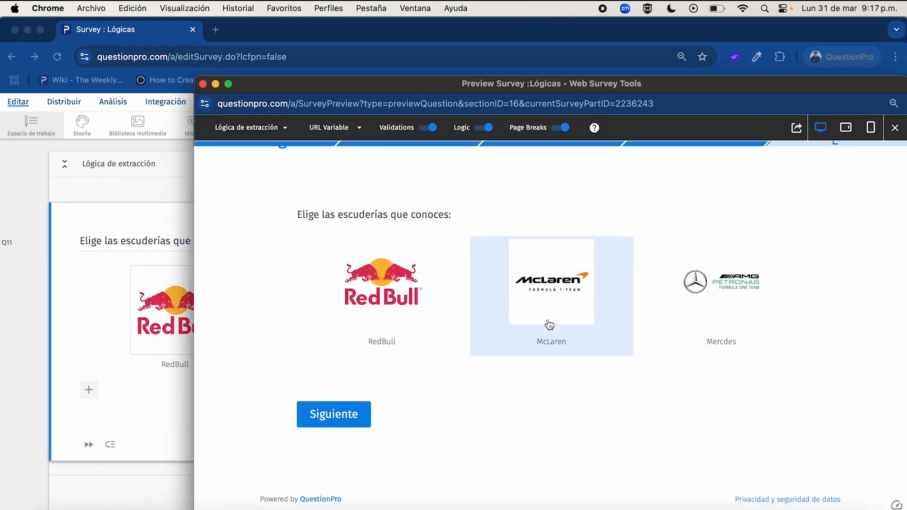
{"action": "left_click", "coordinate": [326, 424]}
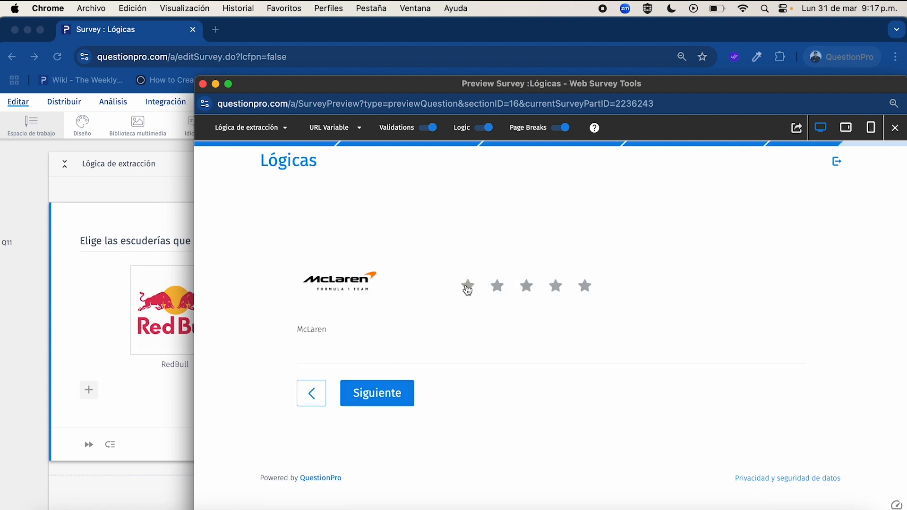
{"action": "left_click", "coordinate": [205, 84]}
Preview Q11 again with RedBull and Mercdes selected and advance to the extracted star-rating question.
{"action": "left_click", "coordinate": [681, 220]}
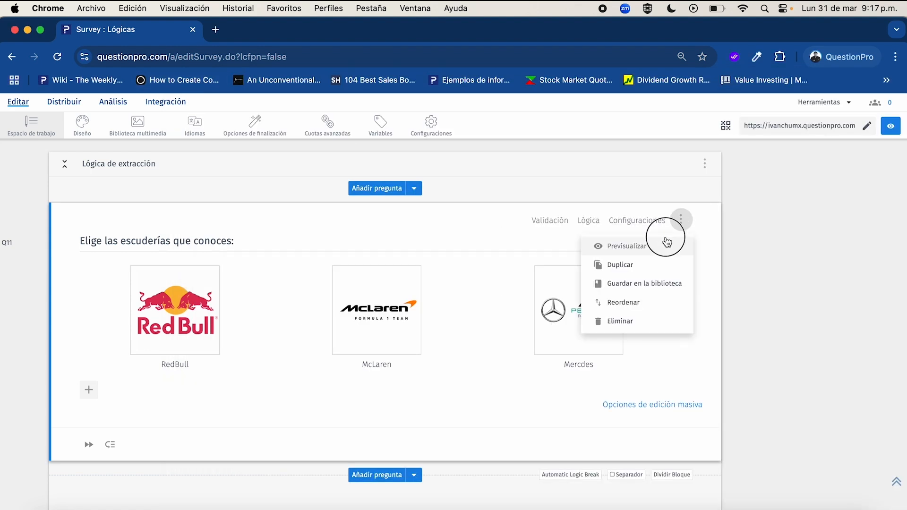
{"action": "left_click", "coordinate": [667, 242]}
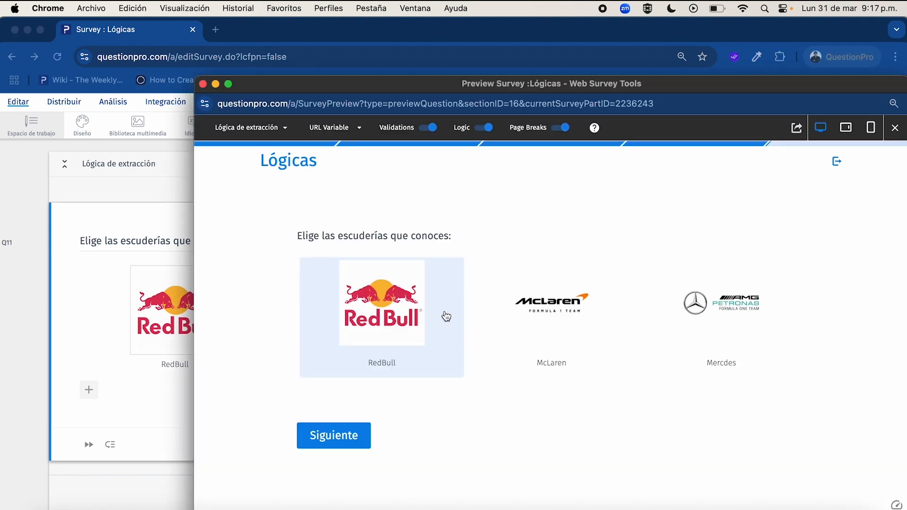
{"action": "left_click", "coordinate": [425, 310]}
{"action": "left_click", "coordinate": [721, 277]}
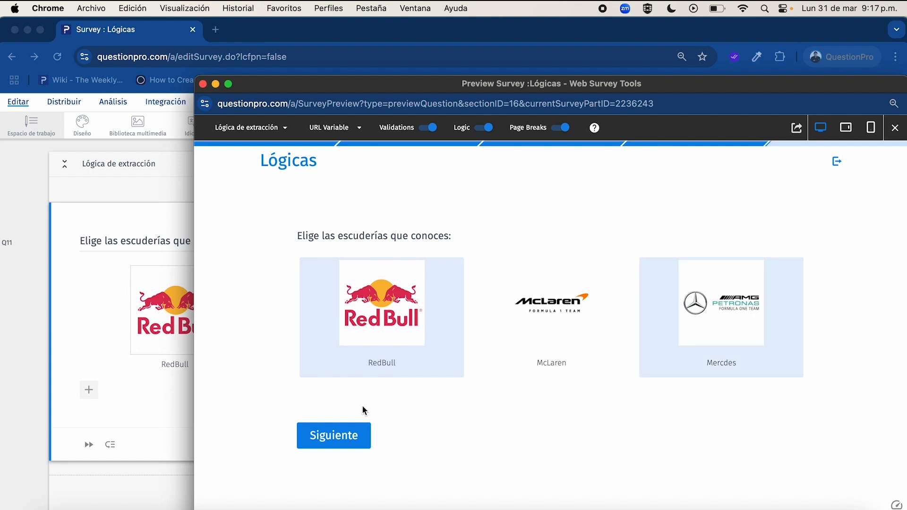
{"action": "left_click", "coordinate": [338, 442]}
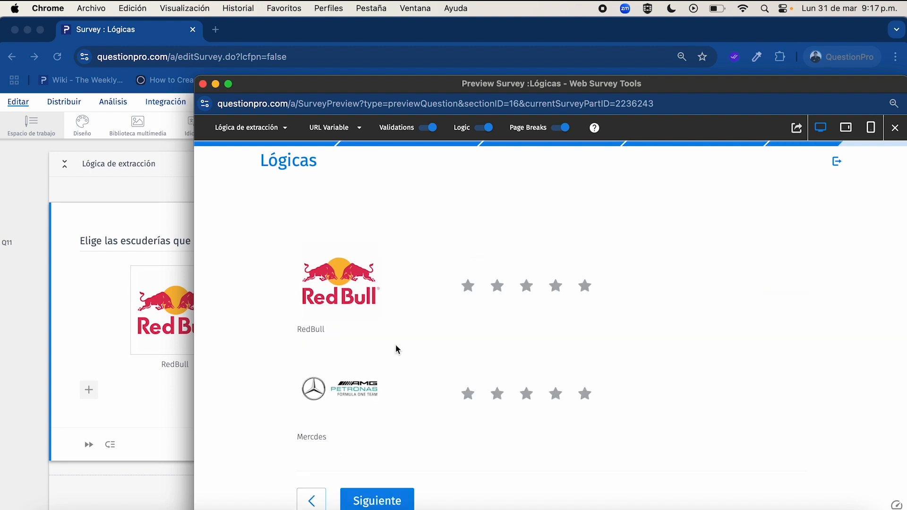
Rate RedBull four stars and Mercdes five stars in the preview, and close it.
{"action": "scroll", "coordinate": [397, 349], "scroll_direction": "down", "scroll_amount": 2}
{"action": "left_click", "coordinate": [556, 235]}
{"action": "left_click", "coordinate": [585, 343]}
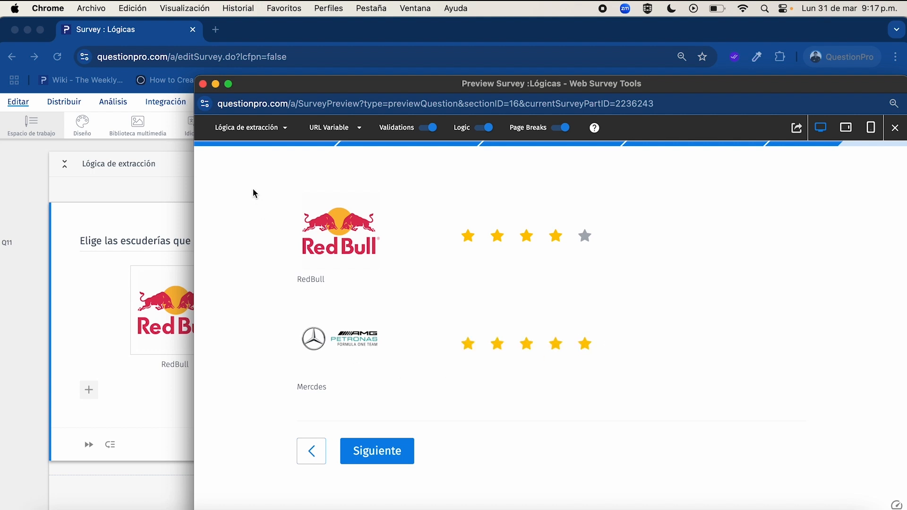
{"action": "left_click", "coordinate": [204, 85]}
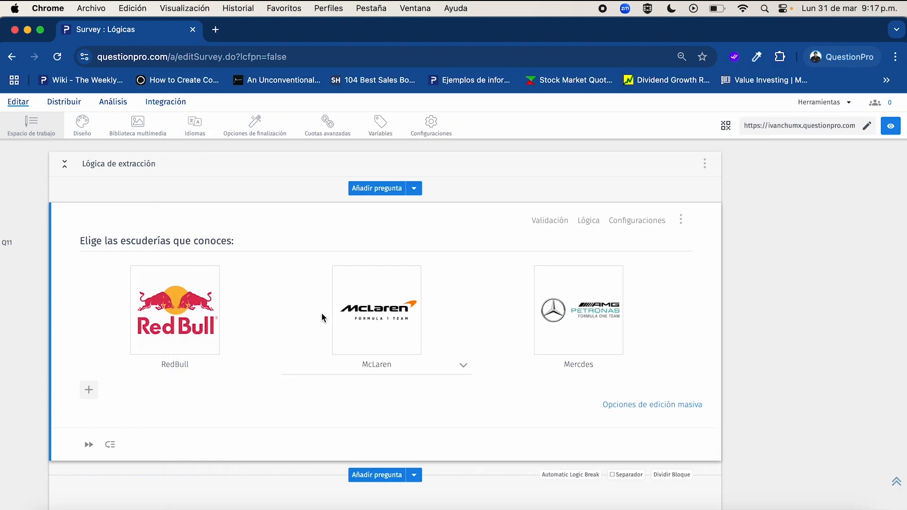
Examine Q11 and its extracted star-rating question in the Lógica de extracción block.
{"action": "scroll", "coordinate": [158, 368], "scroll_direction": "down", "scroll_amount": 6}
{"action": "scroll", "coordinate": [158, 369], "scroll_direction": "up", "scroll_amount": 6}
{"action": "scroll", "coordinate": [158, 369], "scroll_direction": "up", "scroll_amount": 3}
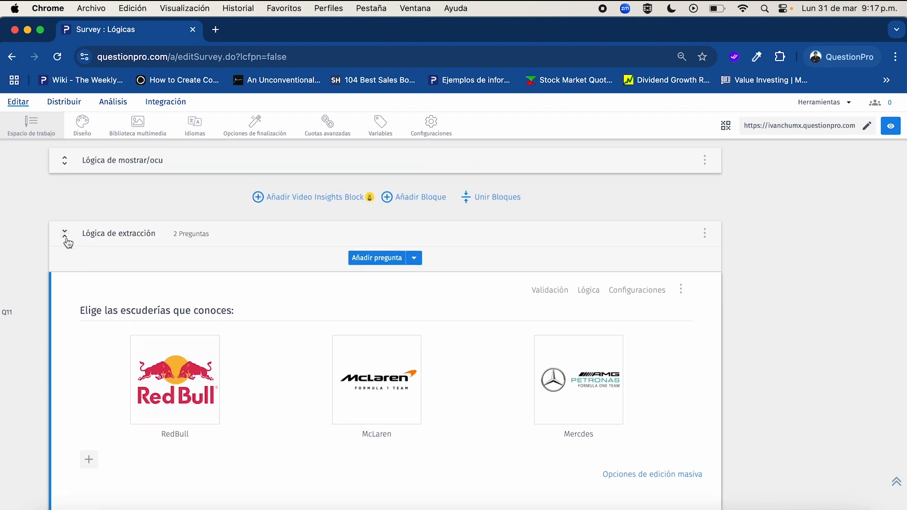
{"action": "scroll", "coordinate": [87, 317], "scroll_direction": "down", "scroll_amount": 5}
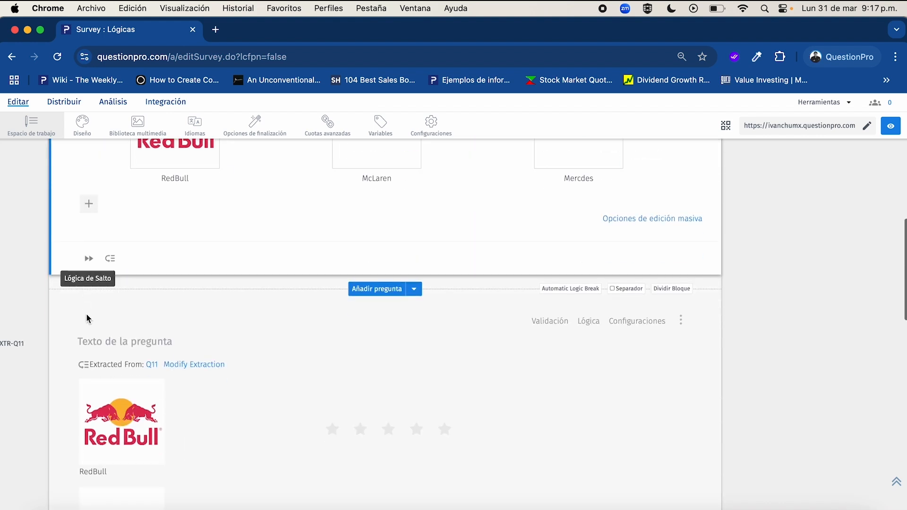
{"action": "scroll", "coordinate": [87, 317], "scroll_direction": "up", "scroll_amount": 2}
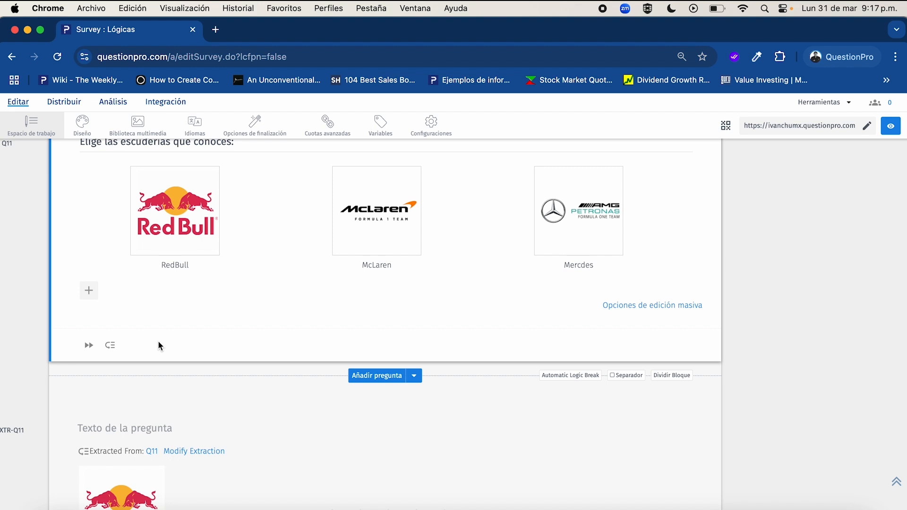
{"action": "scroll", "coordinate": [158, 345], "scroll_direction": "down", "scroll_amount": 6}
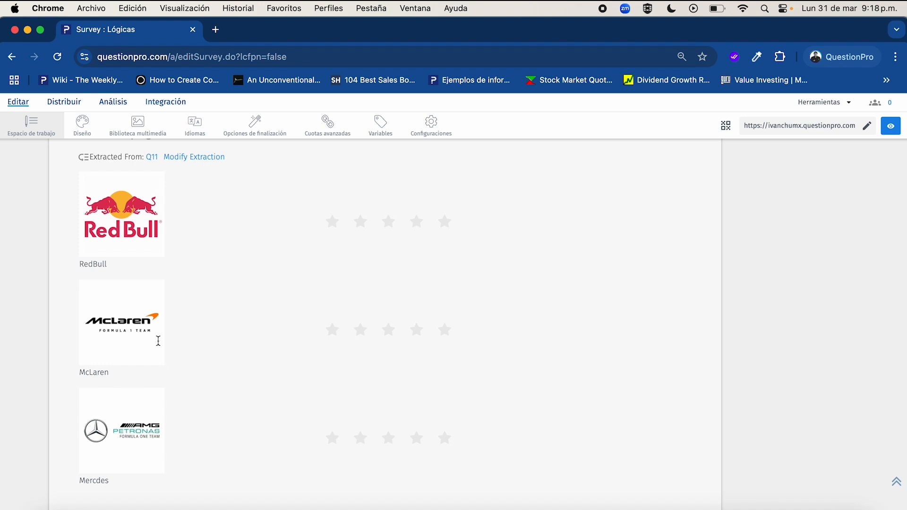
{"action": "scroll", "coordinate": [199, 308], "scroll_direction": "up", "scroll_amount": 6}
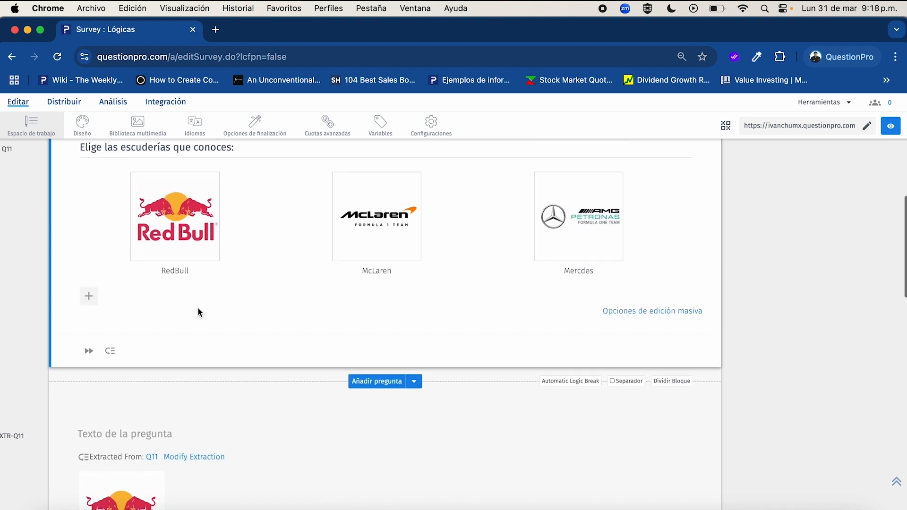
Reset Q11's skip logic.
{"action": "left_click", "coordinate": [88, 351]}
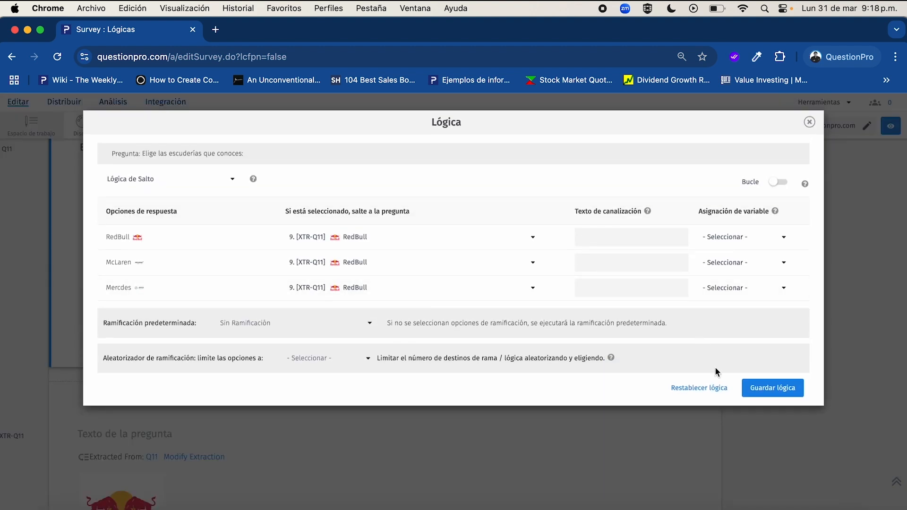
{"action": "left_click", "coordinate": [705, 385]}
{"action": "left_click", "coordinate": [609, 183]}
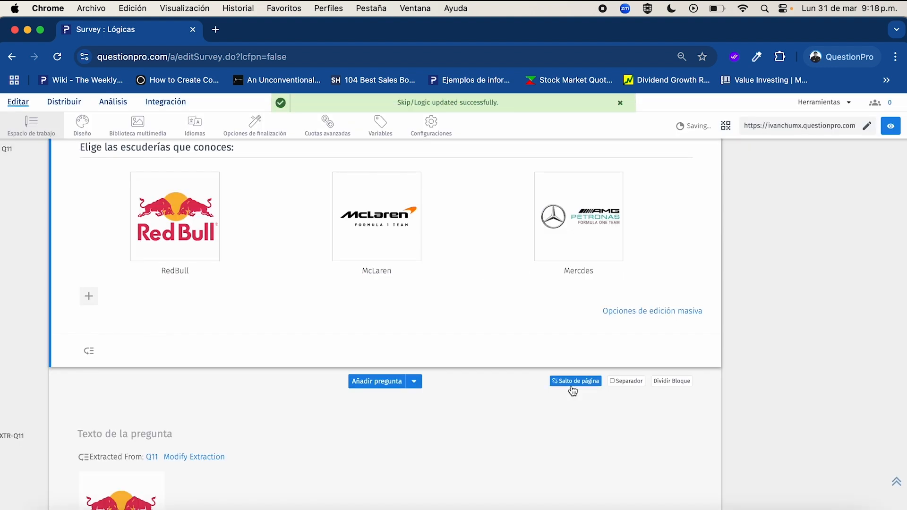
Add a page break between Q11 and its extracted star-rating question.
{"action": "scroll", "coordinate": [508, 383], "scroll_direction": "down", "scroll_amount": 3}
{"action": "scroll", "coordinate": [479, 355], "scroll_direction": "down", "scroll_amount": 10}
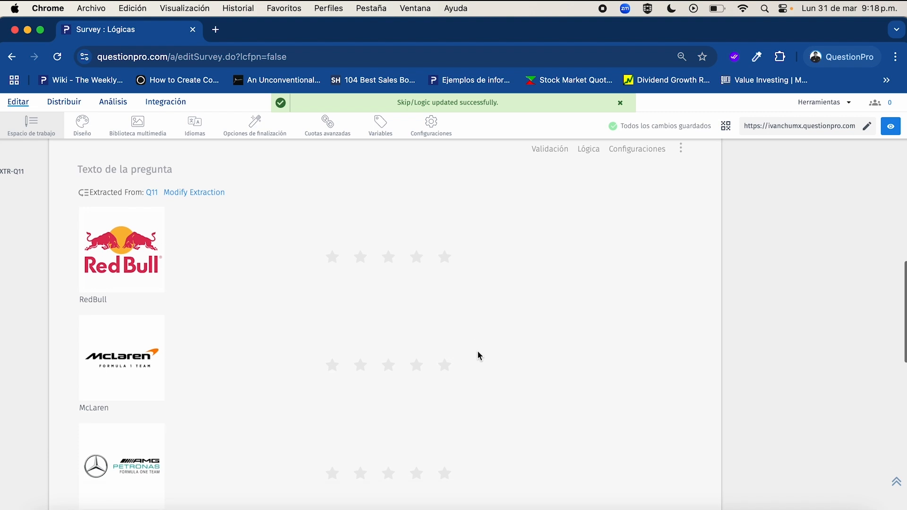
{"action": "scroll", "coordinate": [479, 355], "scroll_direction": "up", "scroll_amount": 9}
{"action": "scroll", "coordinate": [477, 356], "scroll_direction": "up", "scroll_amount": 2}
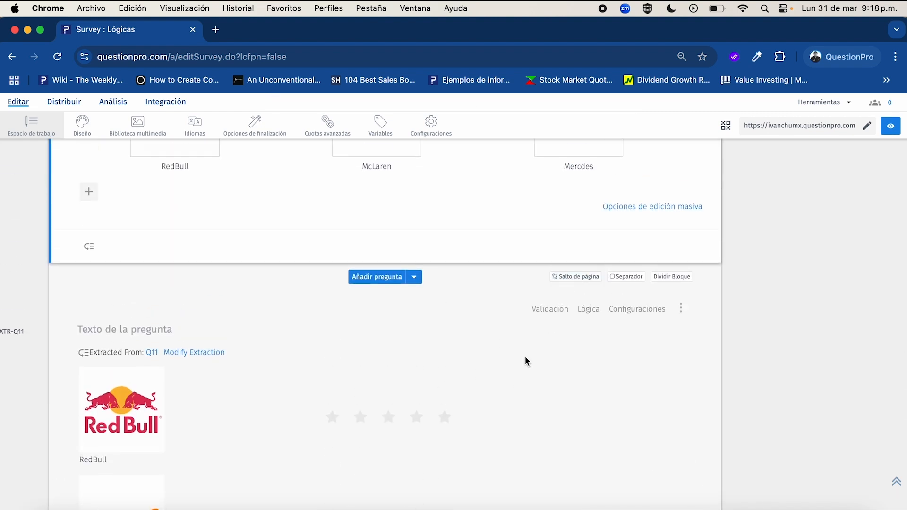
{"action": "scroll", "coordinate": [524, 363], "scroll_direction": "up", "scroll_amount": 2}
{"action": "left_click", "coordinate": [577, 366]}
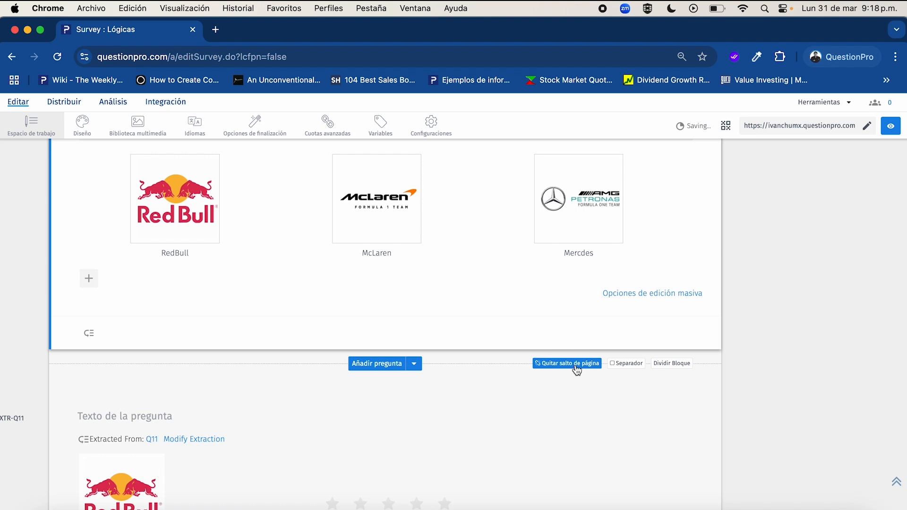
Review the extraction questions, collapse the Lógica de extracción block, and expand the Lógica de cuotas y text block.
{"action": "scroll", "coordinate": [577, 369], "scroll_direction": "down", "scroll_amount": 6}
{"action": "scroll", "coordinate": [577, 369], "scroll_direction": "up", "scroll_amount": 1}
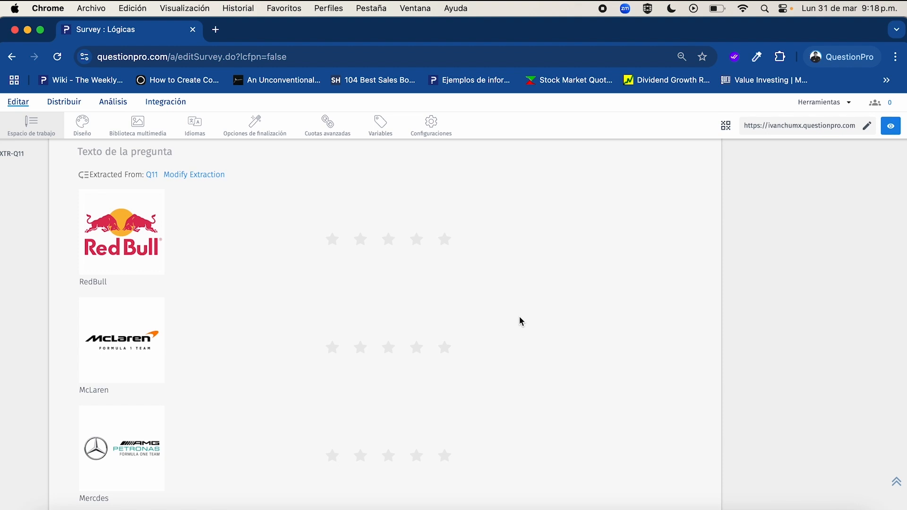
{"action": "scroll", "coordinate": [519, 316], "scroll_direction": "up", "scroll_amount": 6}
{"action": "scroll", "coordinate": [393, 359], "scroll_direction": "down", "scroll_amount": 10}
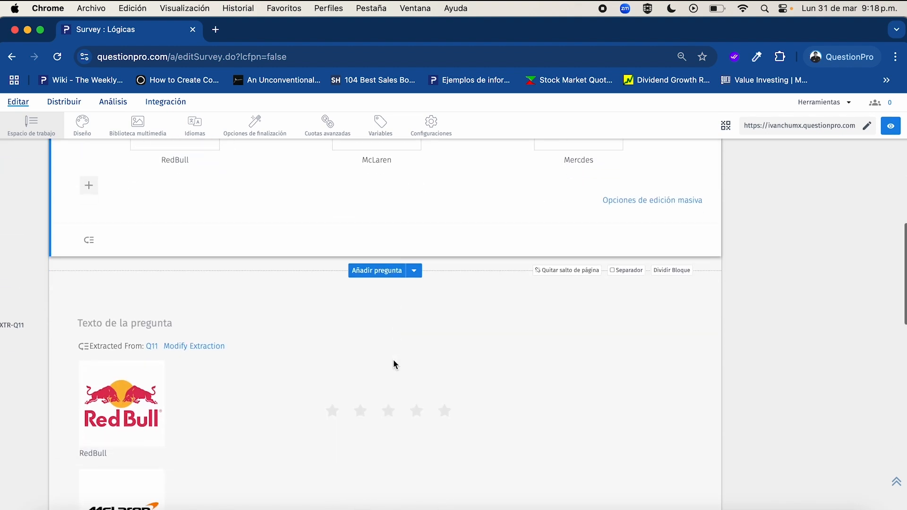
{"action": "scroll", "coordinate": [395, 364], "scroll_direction": "up", "scroll_amount": 3}
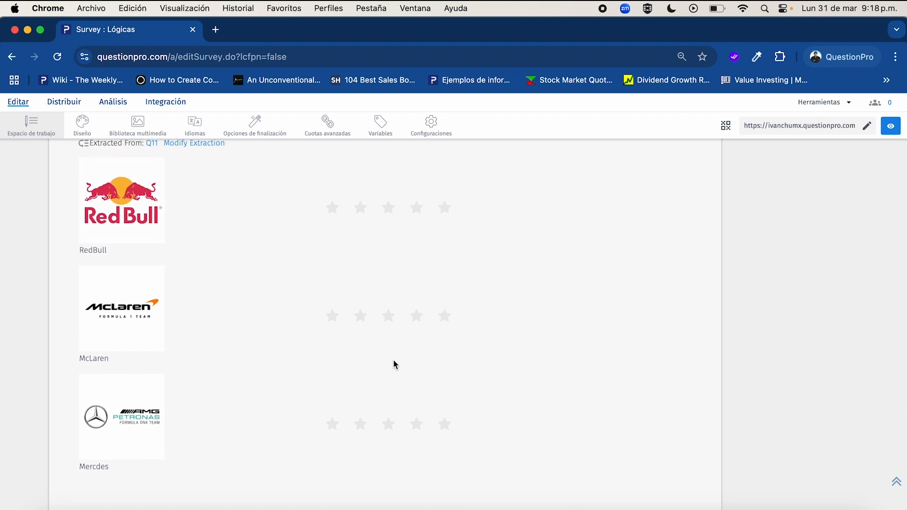
{"action": "scroll", "coordinate": [395, 364], "scroll_direction": "up", "scroll_amount": 8}
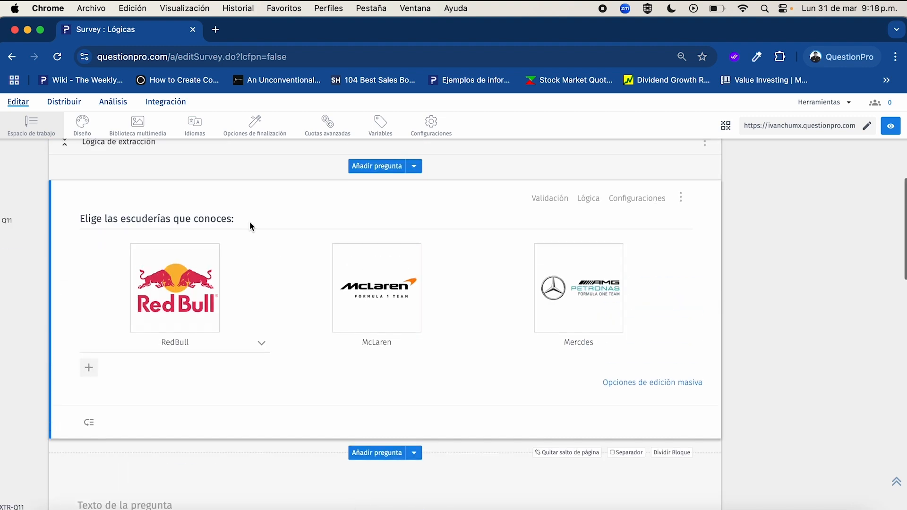
{"action": "scroll", "coordinate": [73, 213], "scroll_direction": "up", "scroll_amount": 1}
{"action": "left_click", "coordinate": [66, 189]}
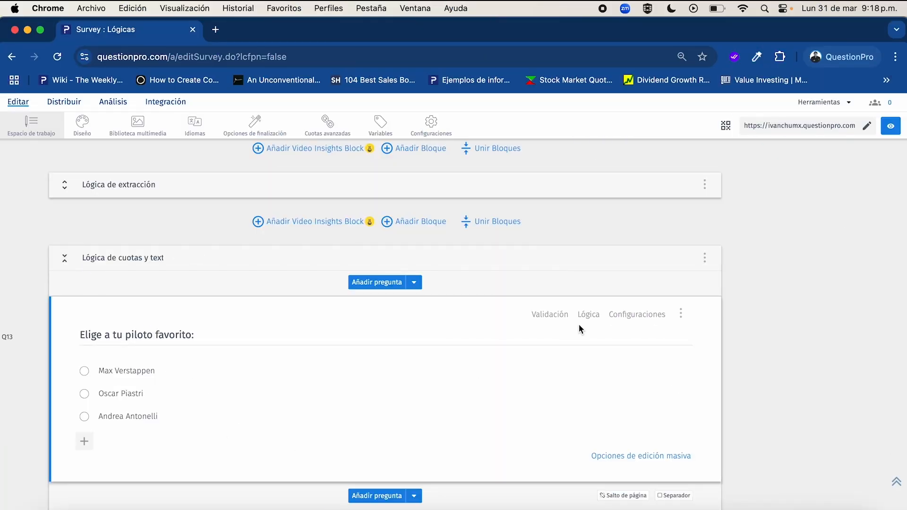
Choose Control de cuotas as the logic type for Q13, the favourite driver question.
{"action": "left_click", "coordinate": [588, 316]}
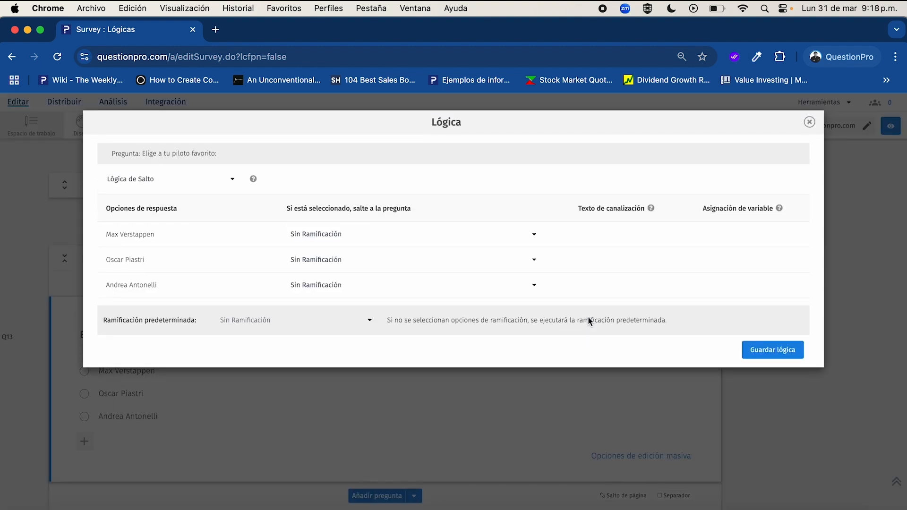
{"action": "left_click", "coordinate": [201, 182]}
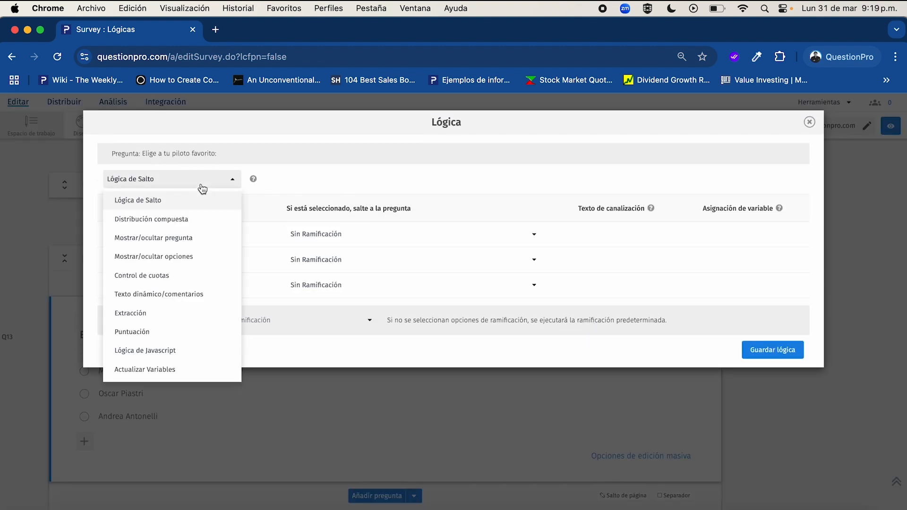
{"action": "left_click", "coordinate": [187, 274]}
{"action": "left_click", "coordinate": [238, 304]}
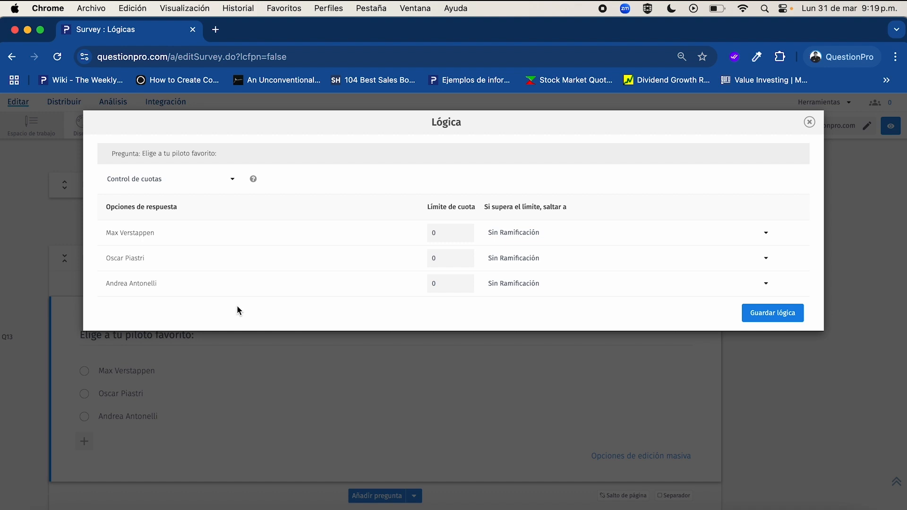
Set the quota limit to 1 for Max Verstappen, Oscar Piastri and Andrea Antonelli.
{"action": "left_click", "coordinate": [450, 234]}
{"action": "key", "text": "BackSpace"}
{"action": "type", "text": "1"}
{"action": "left_click", "coordinate": [454, 258]}
{"action": "key", "text": "BackSpace"}
{"action": "type", "text": "1"}
{"action": "left_click", "coordinate": [449, 288]}
{"action": "key", "text": "BackSpace"}
{"action": "type", "text": "1"}
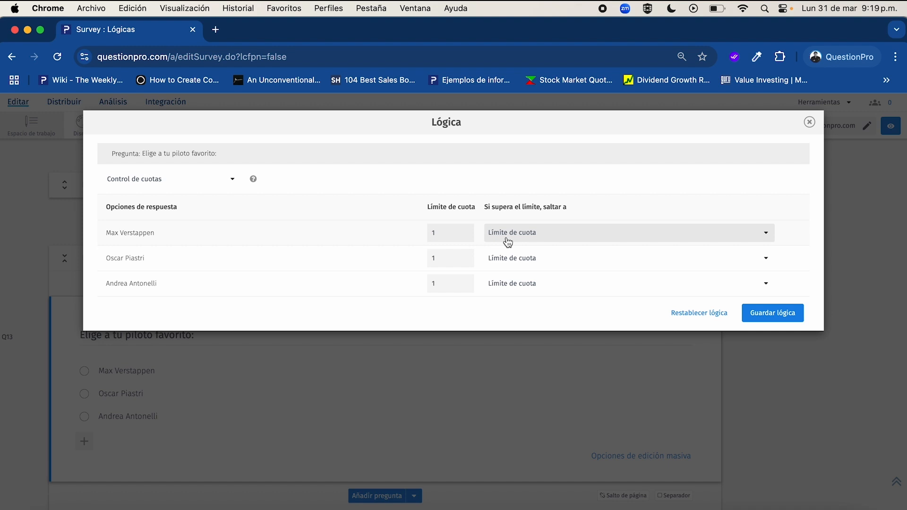
Try a quota limit of 0 for Max Verstappen and set it back to 1.
{"action": "left_click", "coordinate": [467, 232]}
{"action": "key", "text": "BackSpace"}
{"action": "type", "text": "0"}
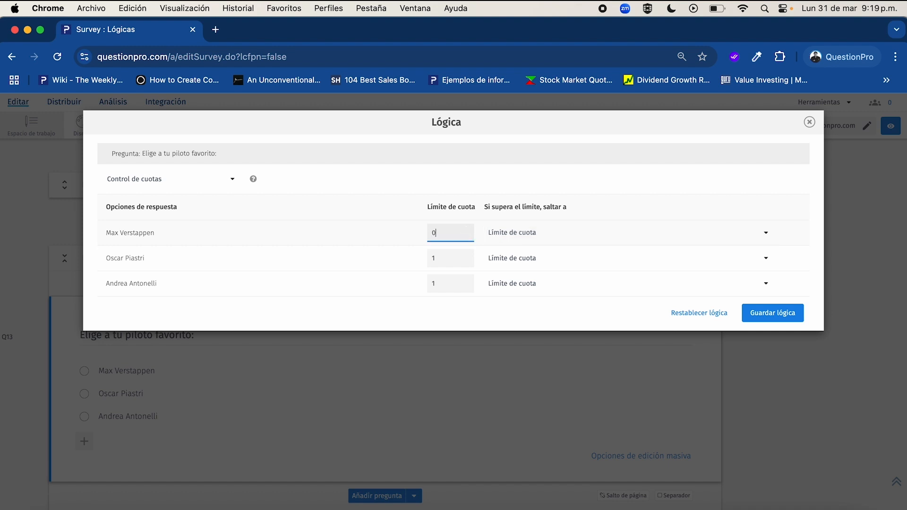
{"action": "left_click", "coordinate": [497, 183]}
{"action": "left_click", "coordinate": [450, 235]}
{"action": "key", "text": "BackSpace"}
{"action": "type", "text": "1"}
Set Oscar Piastri's over-limit action to Quota Full - Hide Option and save Q13's quota control logic.
{"action": "left_click", "coordinate": [511, 222]}
{"action": "left_click", "coordinate": [525, 257]}
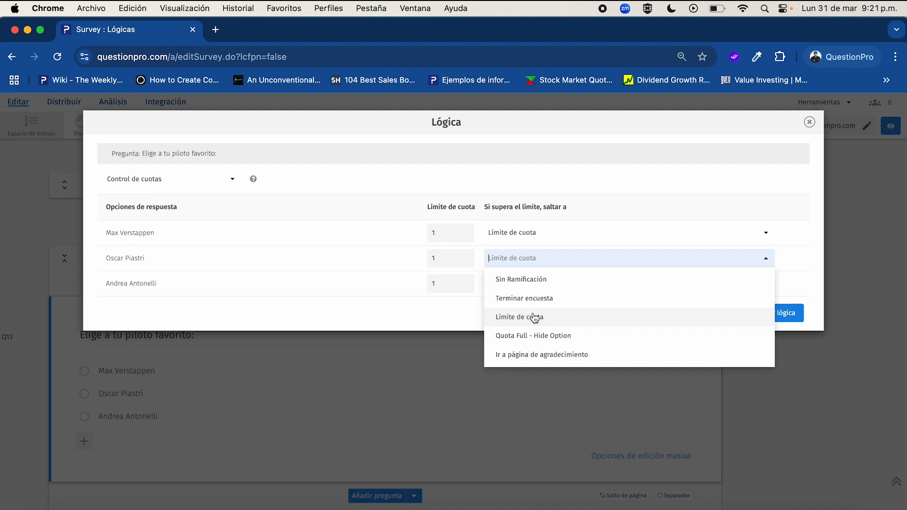
{"action": "left_click", "coordinate": [523, 337]}
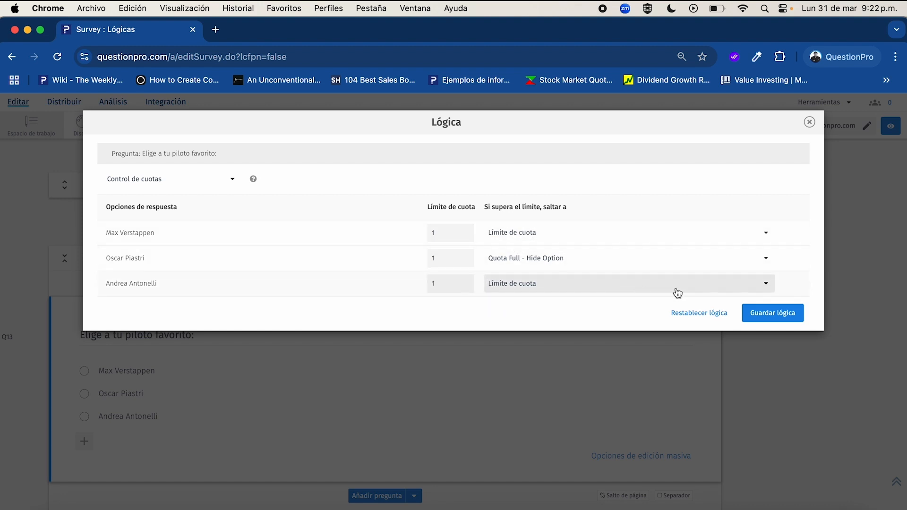
{"action": "left_click", "coordinate": [784, 318]}
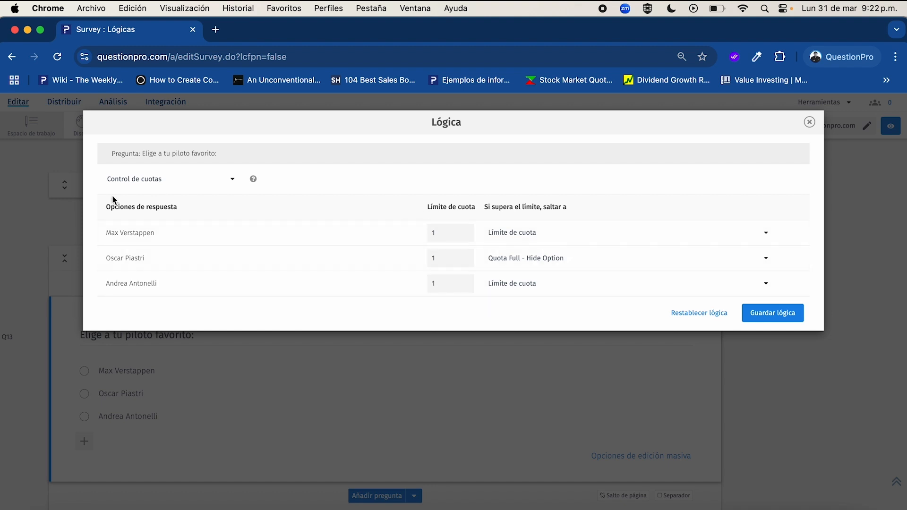
{"action": "left_click", "coordinate": [780, 313]}
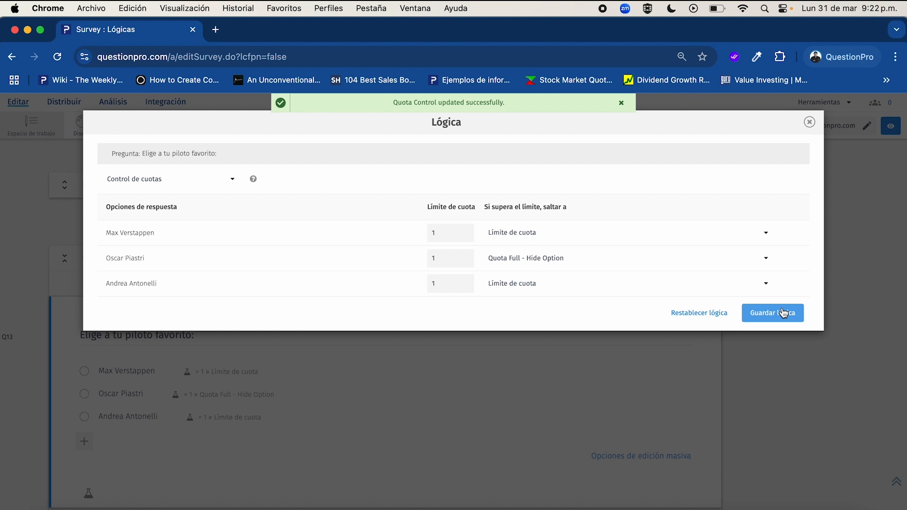
Close Q13's logic settings, preview the question and close the preview without answering.
{"action": "left_click", "coordinate": [809, 123]}
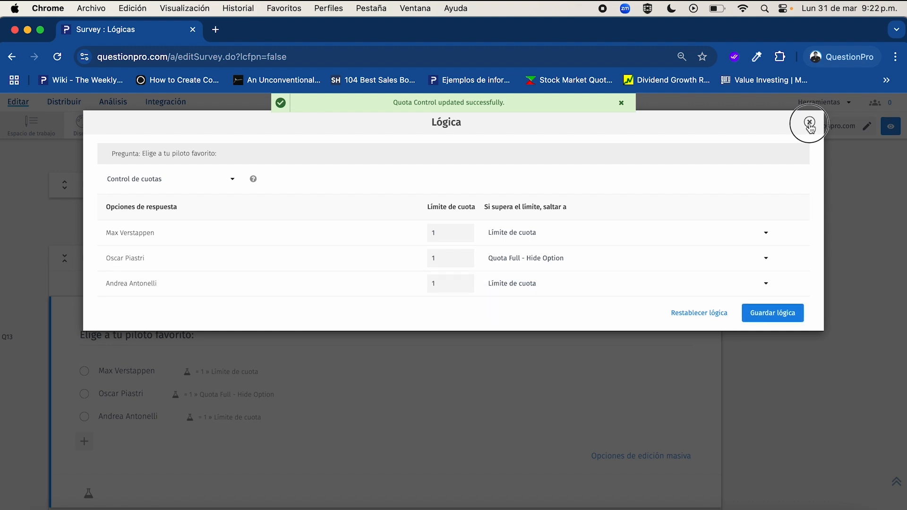
{"action": "scroll", "coordinate": [485, 400], "scroll_direction": "down", "scroll_amount": 1}
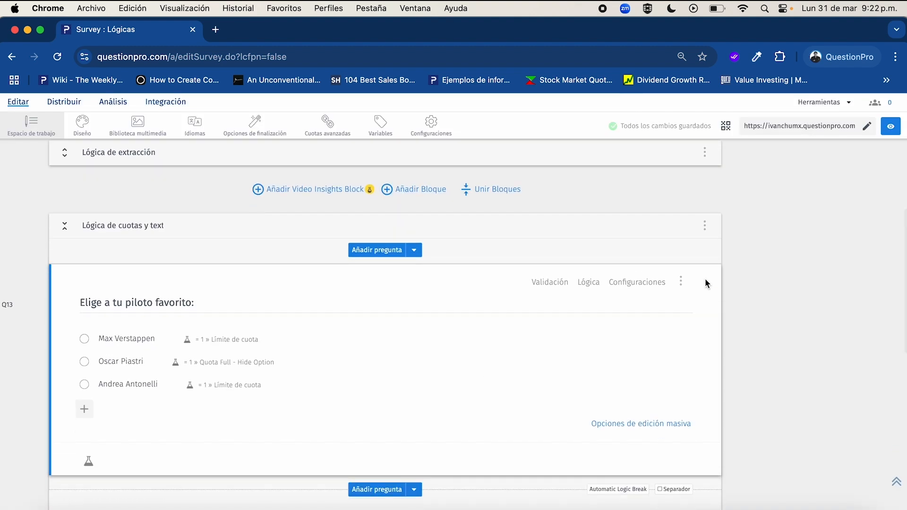
{"action": "left_click", "coordinate": [681, 282]}
{"action": "left_click", "coordinate": [654, 308]}
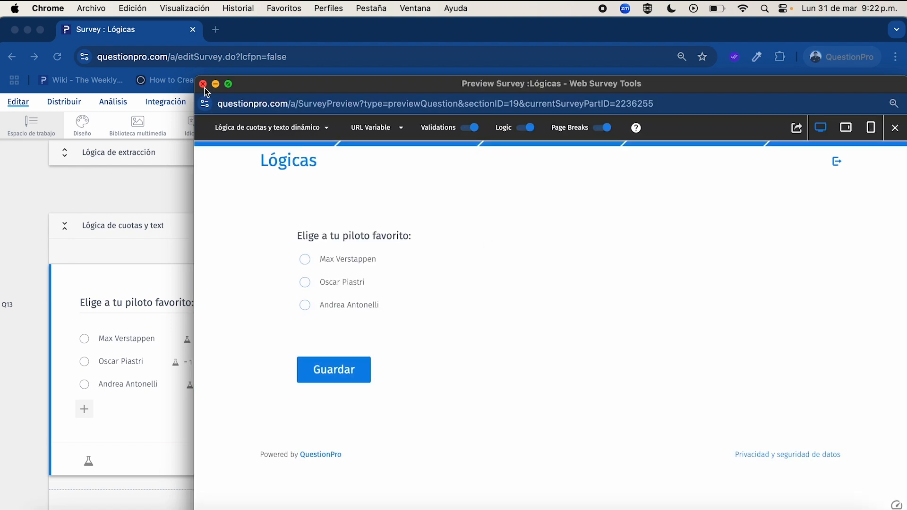
{"action": "left_click", "coordinate": [202, 84]}
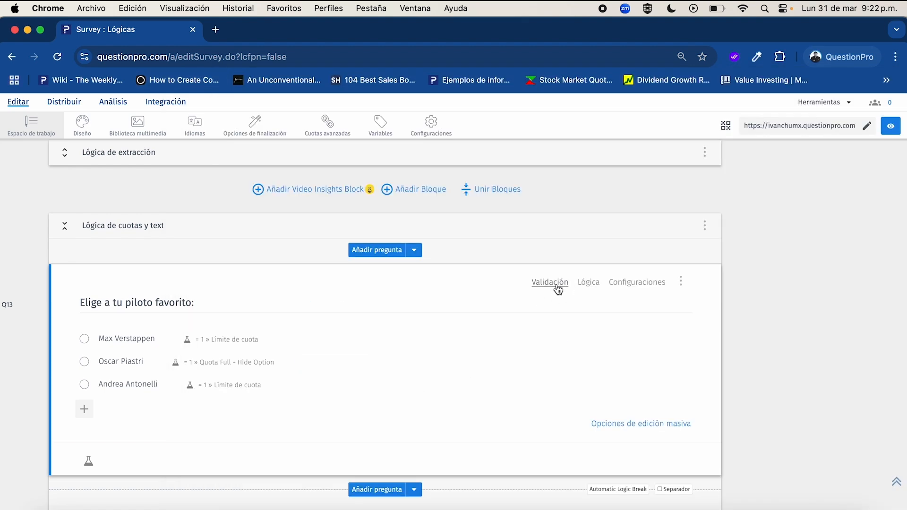
Add Lógica de Salto to Q13 with the default branch set to Ir a página de agradecimiento, save it and close the logic settings.
{"action": "left_click", "coordinate": [589, 286]}
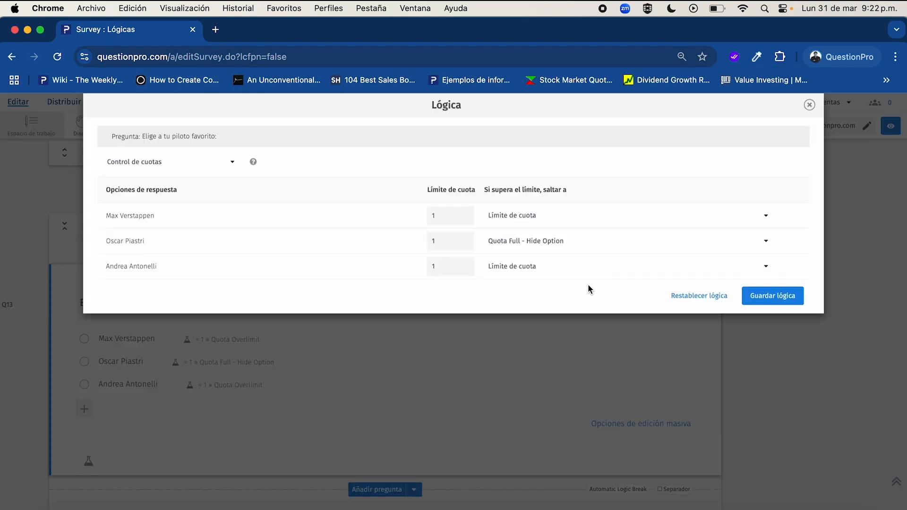
{"action": "left_click", "coordinate": [202, 178]}
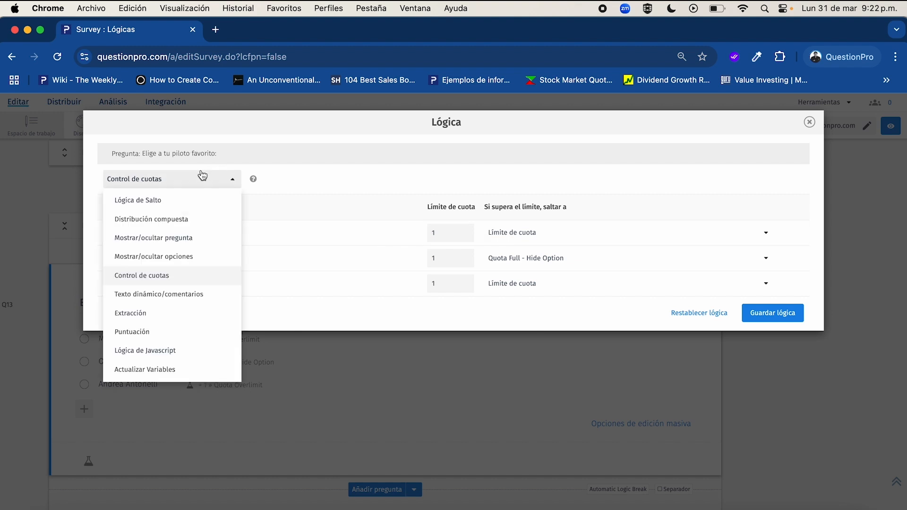
{"action": "left_click", "coordinate": [188, 198]}
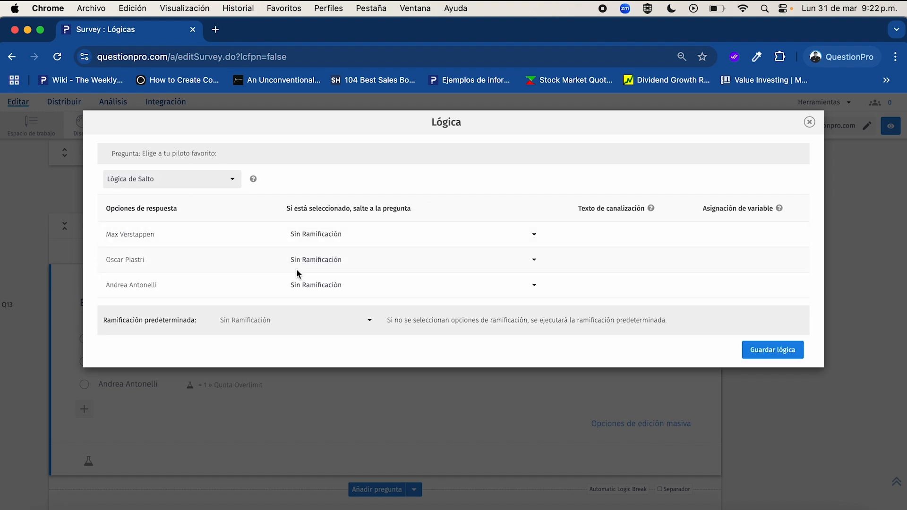
{"action": "left_click", "coordinate": [279, 321]}
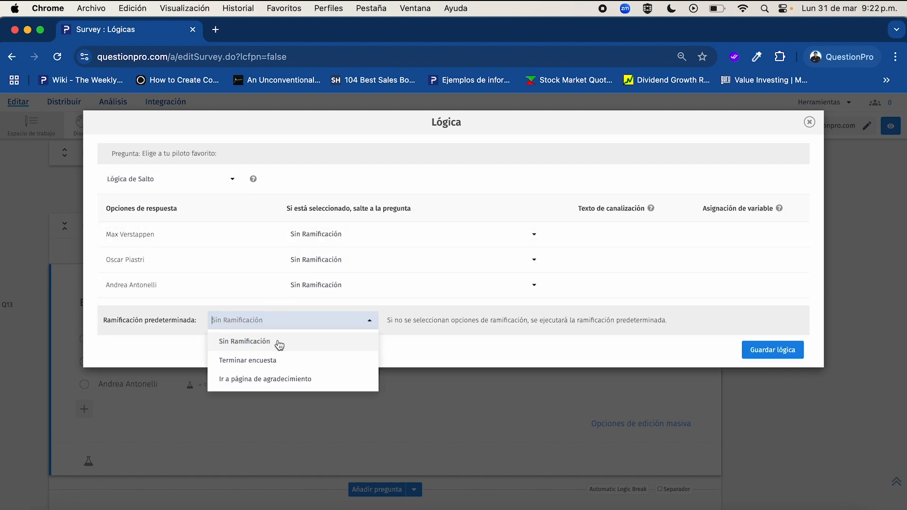
{"action": "left_click", "coordinate": [277, 378]}
{"action": "left_click", "coordinate": [791, 354]}
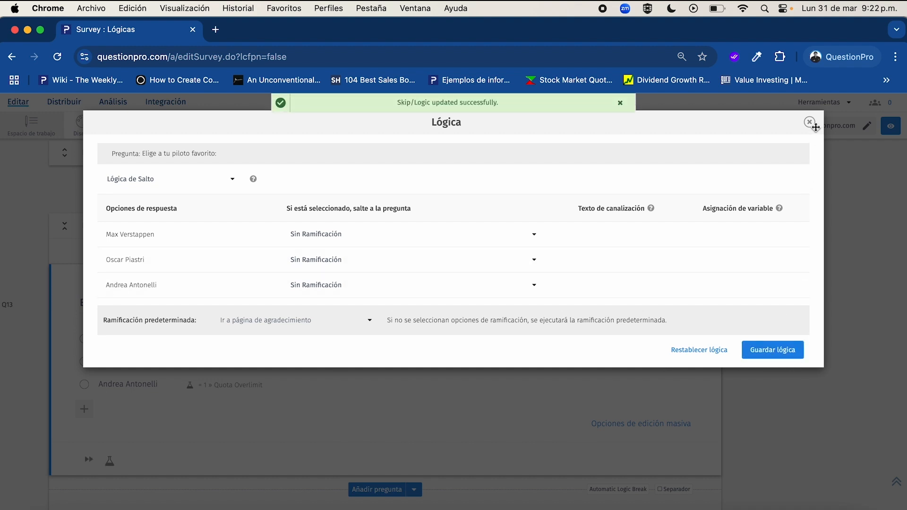
{"action": "left_click", "coordinate": [809, 122]}
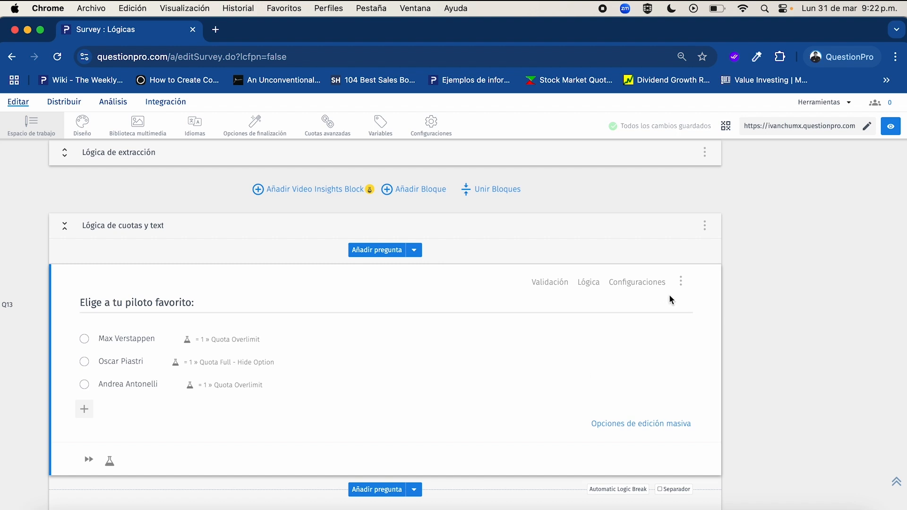
Preview Q13, submit Max Verstappen as the answer and close the preview.
{"action": "left_click", "coordinate": [680, 282]}
{"action": "left_click", "coordinate": [645, 311]}
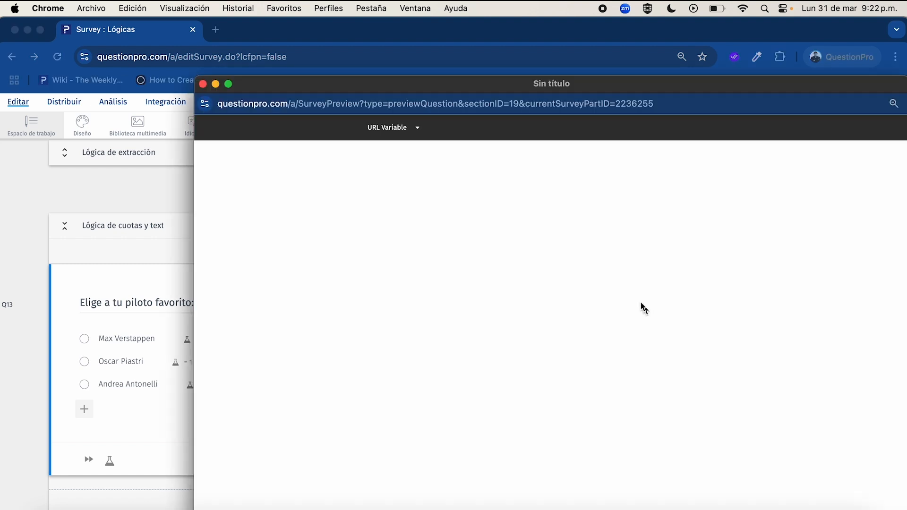
{"action": "left_click", "coordinate": [350, 259]}
{"action": "left_click", "coordinate": [340, 373]}
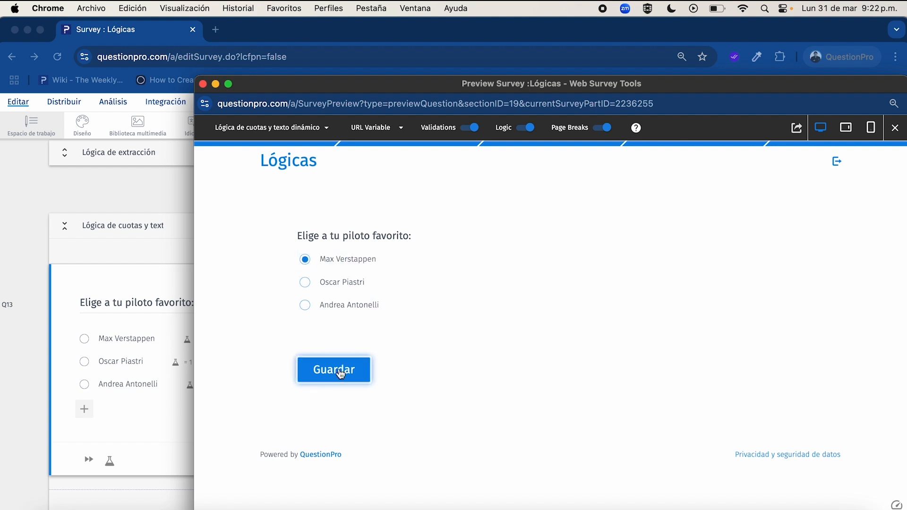
{"action": "left_click", "coordinate": [202, 84]}
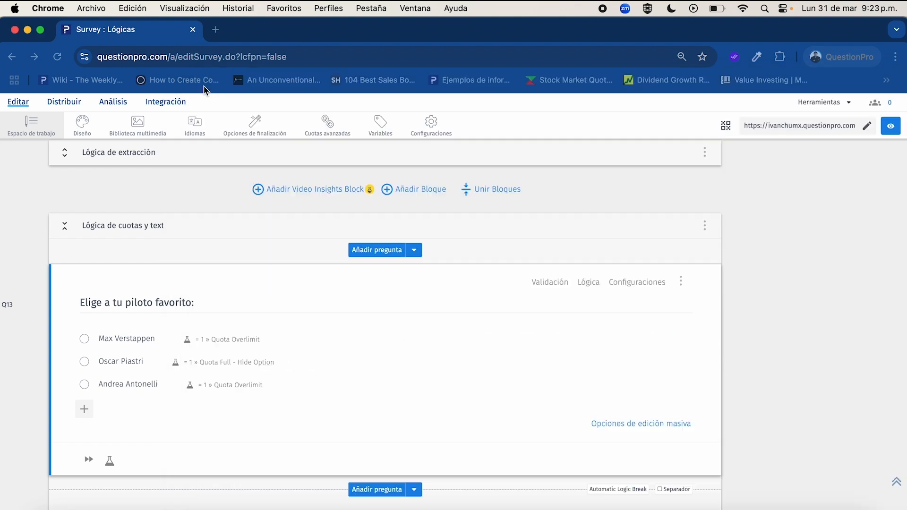
Submit Max Verstappen a second time in a new Q13 preview, highlight the closing message's text and close the preview.
{"action": "left_click", "coordinate": [681, 283]}
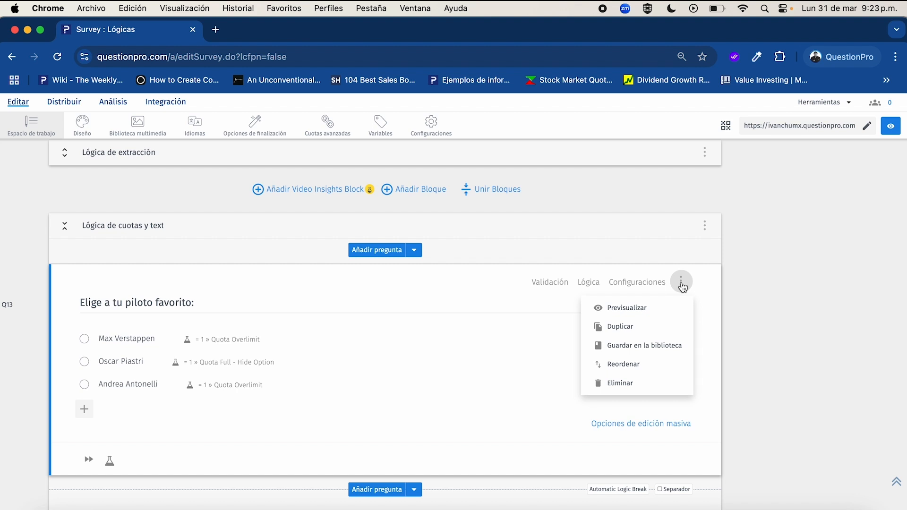
{"action": "left_click", "coordinate": [660, 308]}
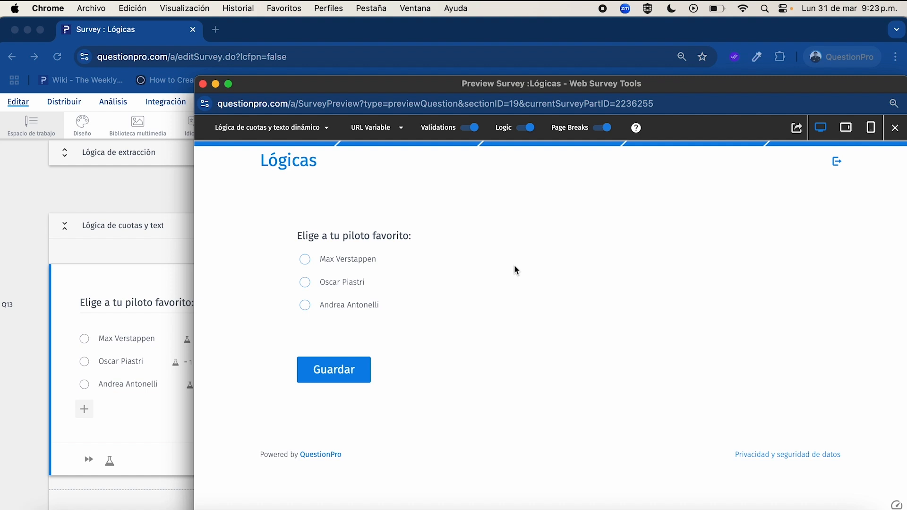
{"action": "left_click", "coordinate": [348, 259]}
{"action": "left_click", "coordinate": [337, 371]}
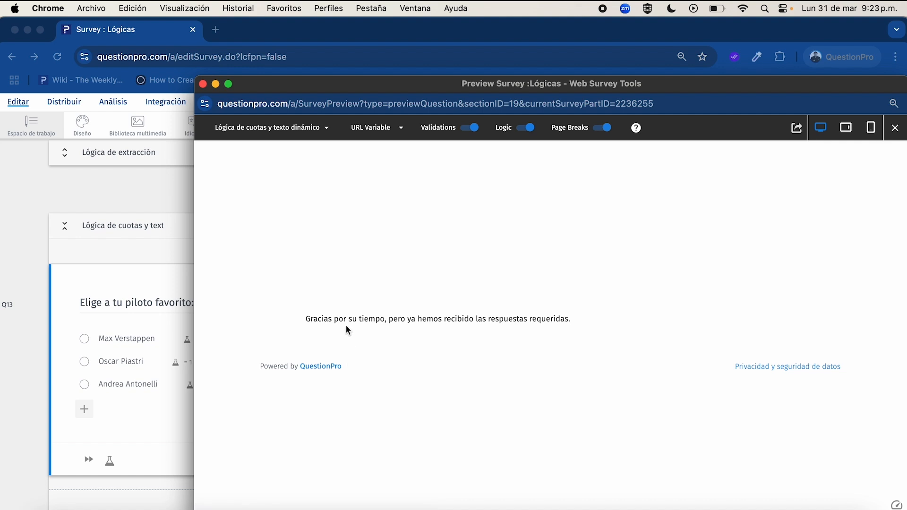
{"action": "left_click_drag", "start_coordinate": [462, 323], "coordinate": [583, 330]}
{"action": "left_click", "coordinate": [559, 319]}
{"action": "triple_click", "coordinate": [511, 320]}
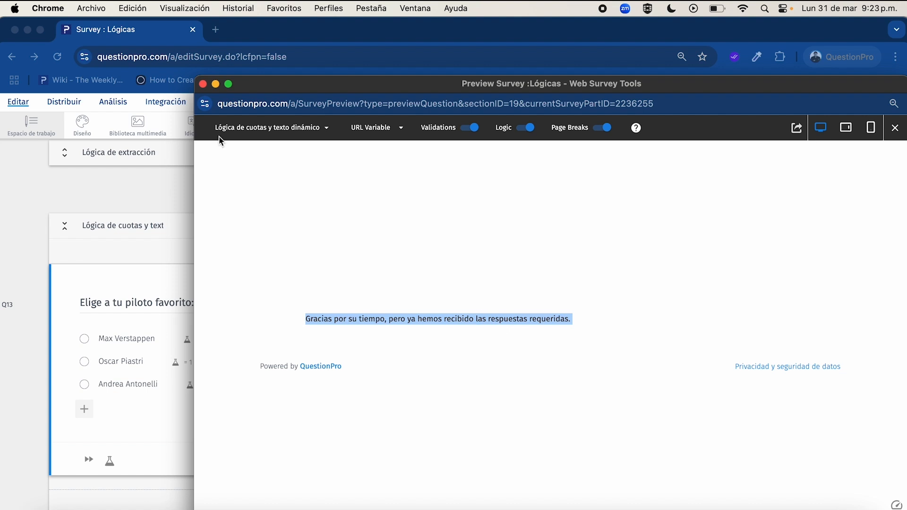
{"action": "left_click", "coordinate": [203, 84]}
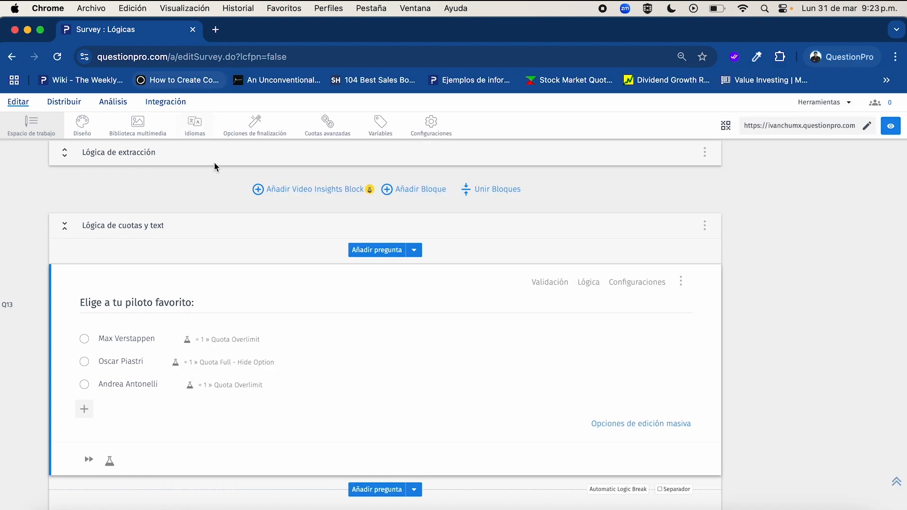
Preview Q13 again, submit Oscar Piastri as the answer and close the preview.
{"action": "left_click", "coordinate": [680, 289]}
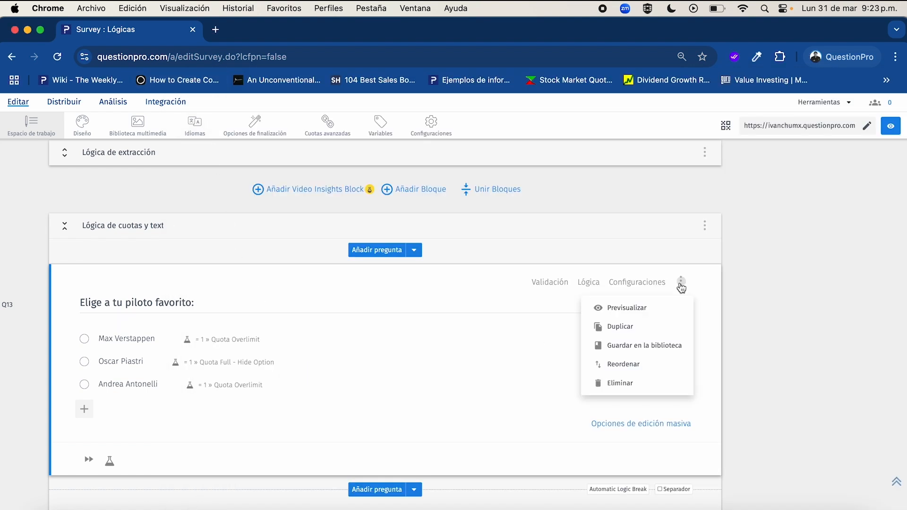
{"action": "left_click", "coordinate": [654, 312]}
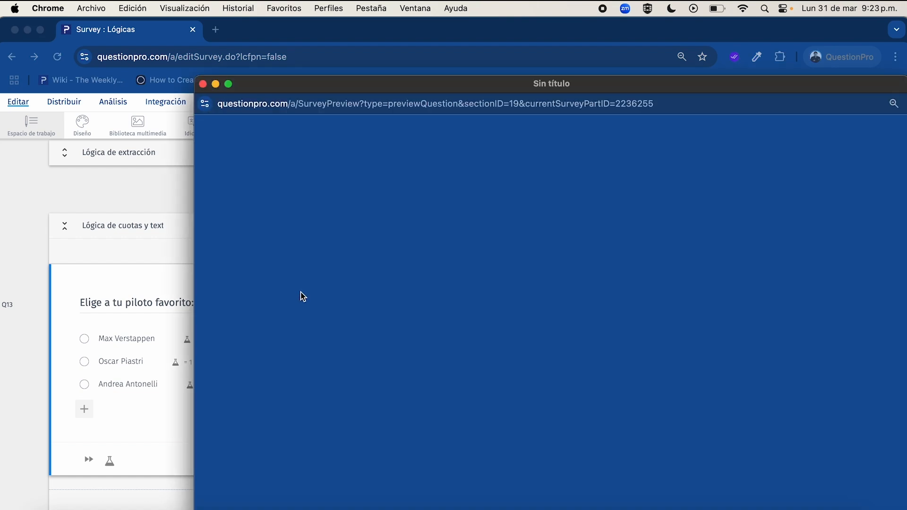
{"action": "left_click", "coordinate": [330, 284]}
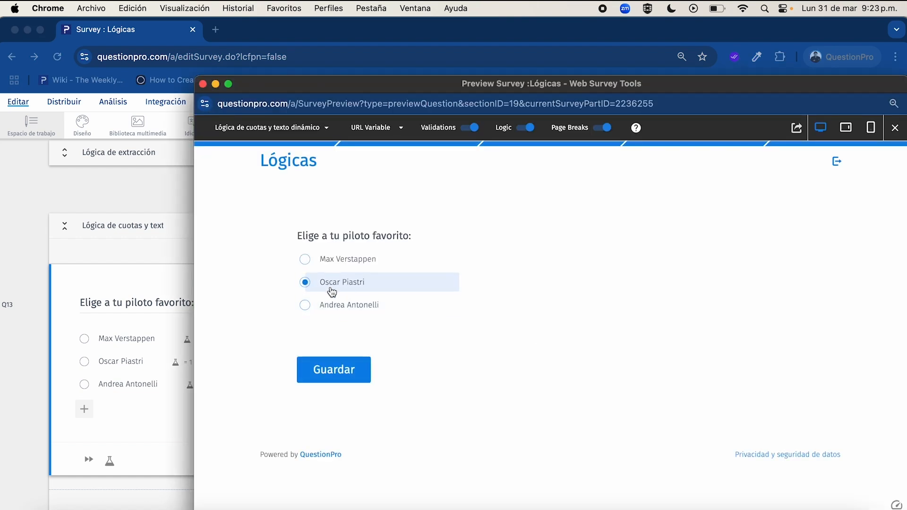
{"action": "left_click", "coordinate": [331, 371]}
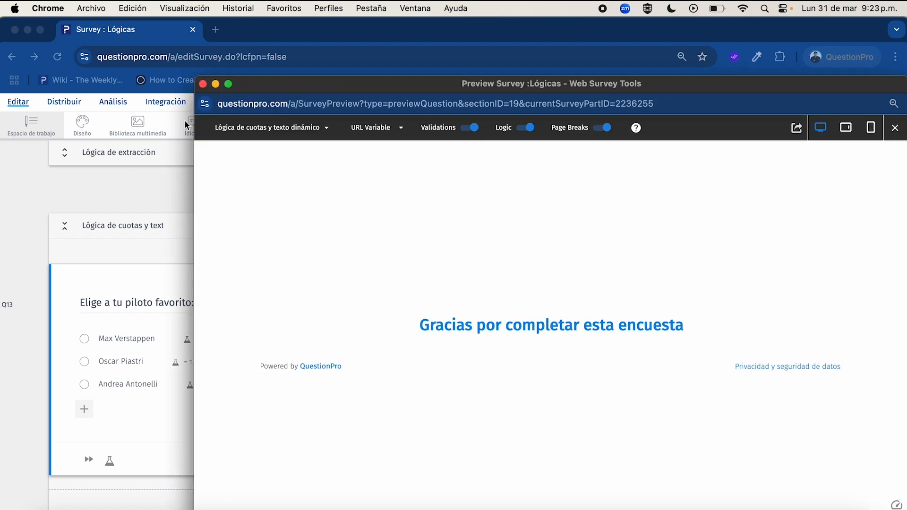
{"action": "left_click", "coordinate": [203, 83]}
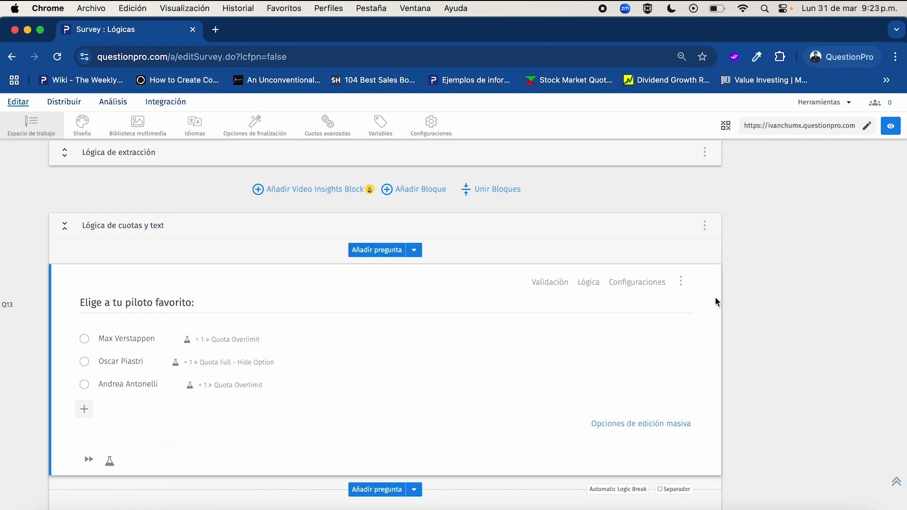
Reopen the Q13 preview to check which driver options are offered after the Oscar Piastri response, and close it.
{"action": "left_click", "coordinate": [682, 284]}
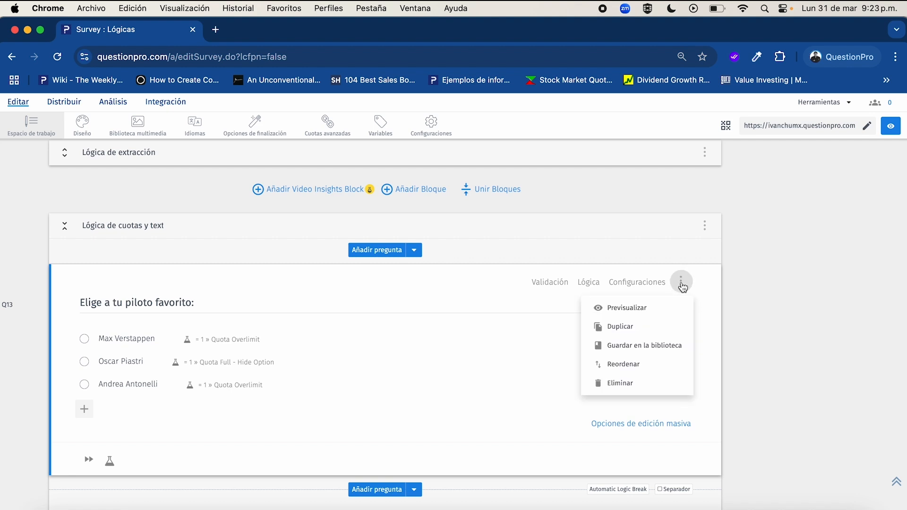
{"action": "left_click", "coordinate": [656, 312]}
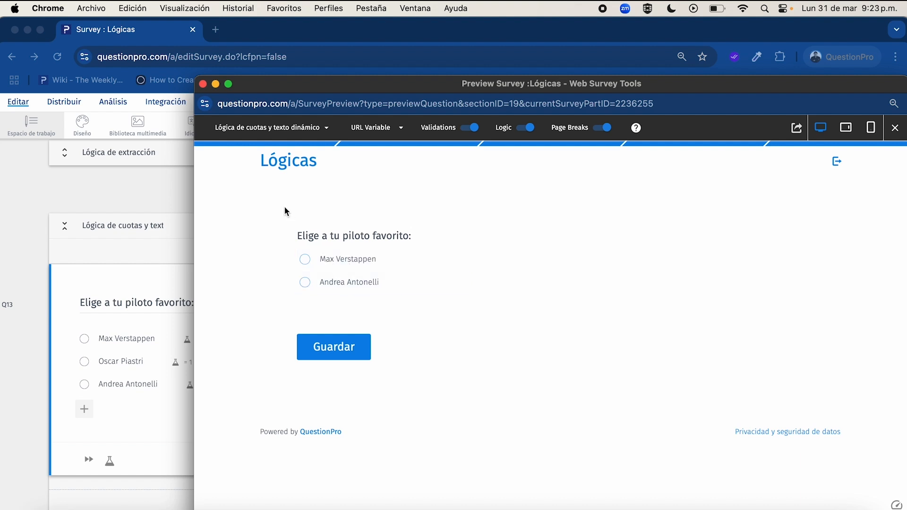
{"action": "left_click", "coordinate": [202, 83]}
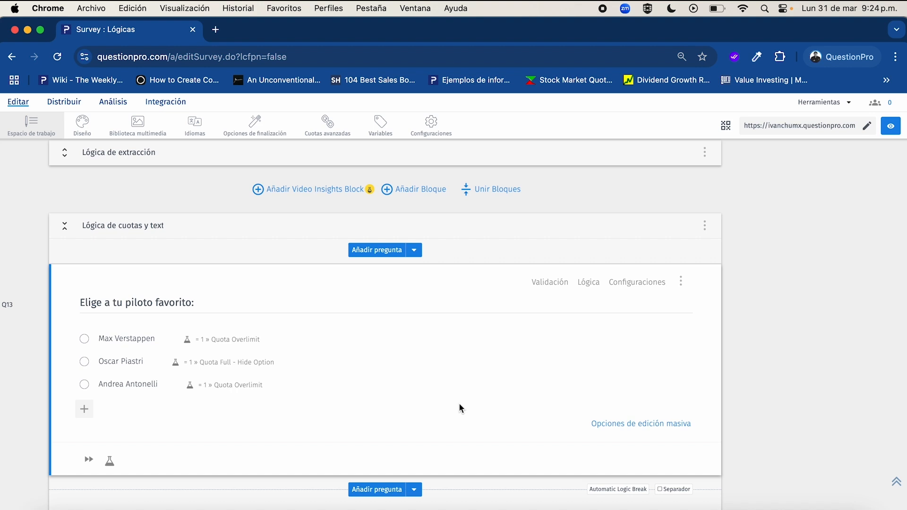
{"action": "left_click", "coordinate": [592, 284]}
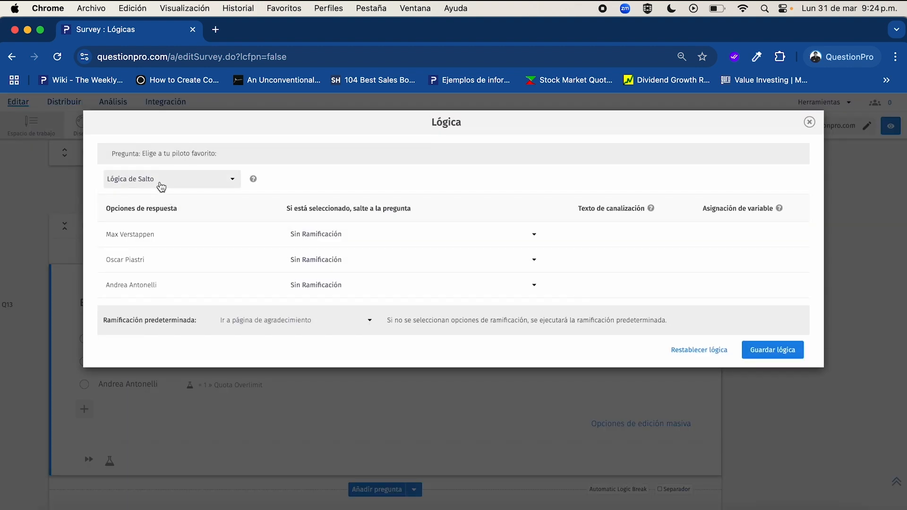
{"action": "left_click", "coordinate": [161, 182]}
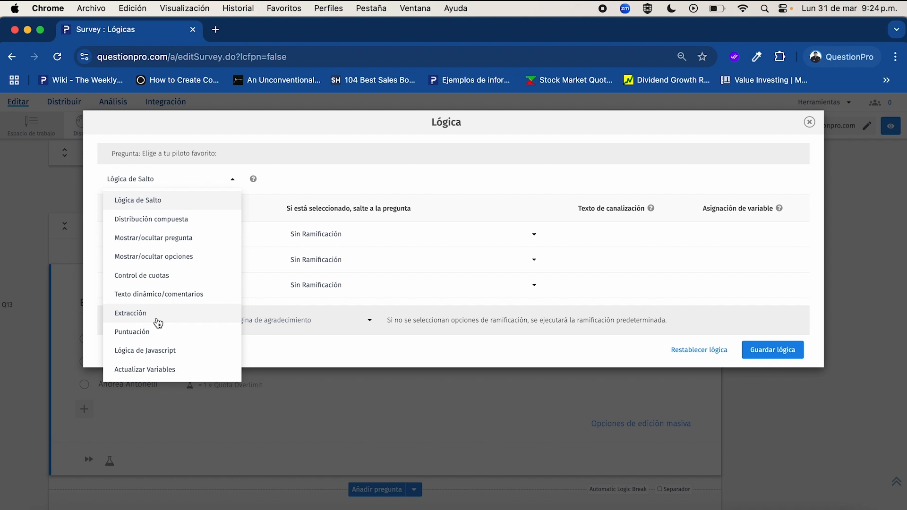
{"action": "left_click", "coordinate": [160, 295]}
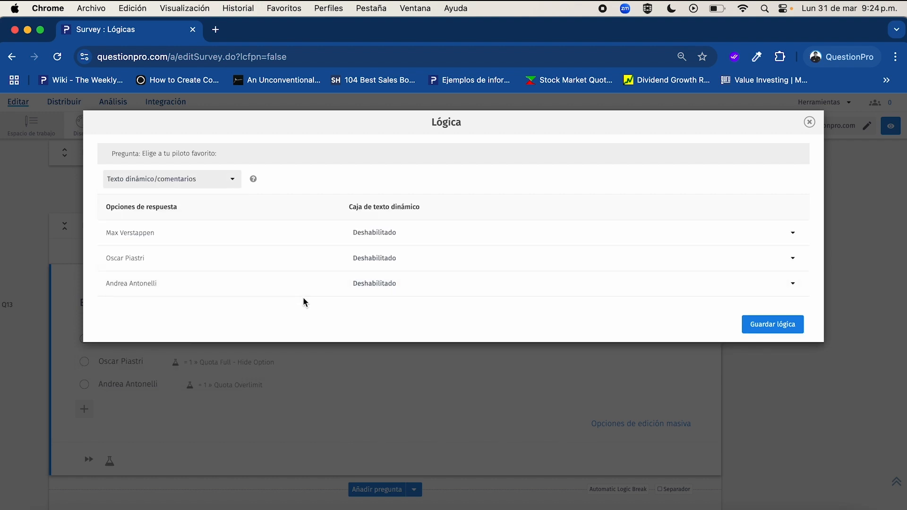
{"action": "left_click", "coordinate": [395, 288]}
{"action": "left_click", "coordinate": [384, 326]}
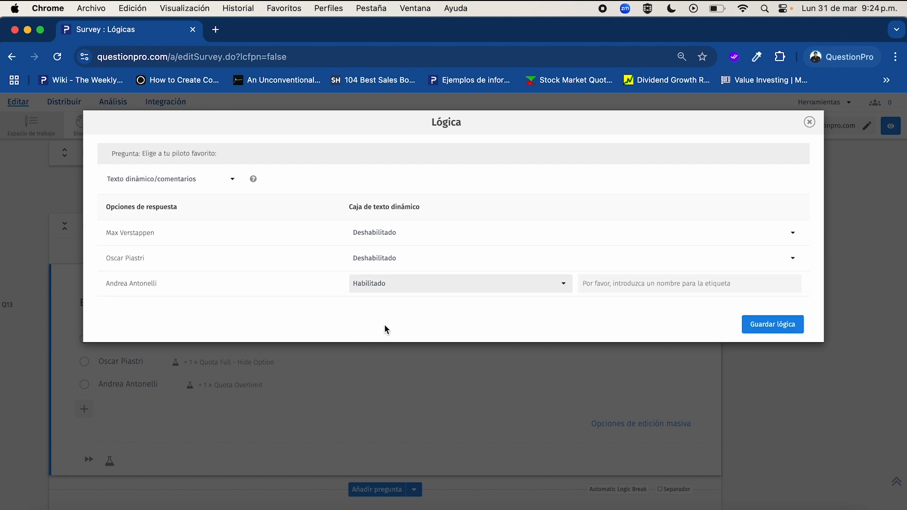
{"action": "left_click", "coordinate": [597, 284]}
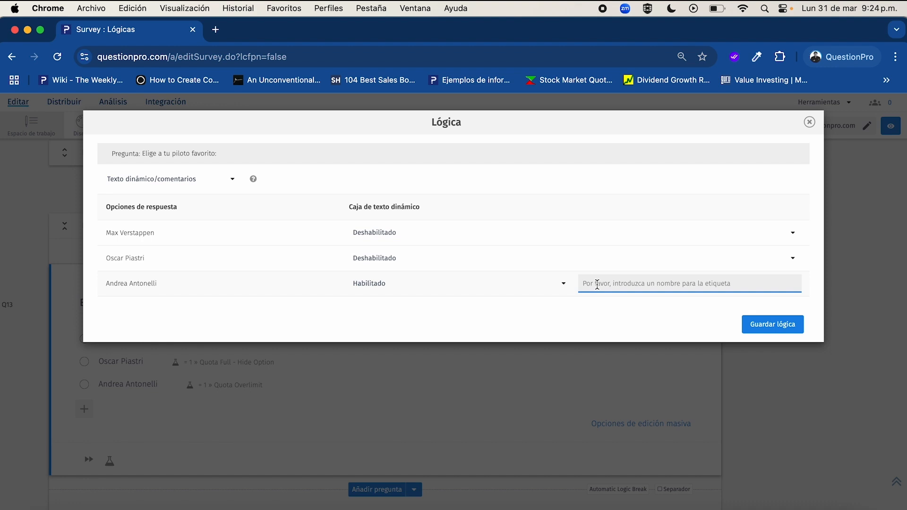
{"action": "type", "text": "Profundi"}
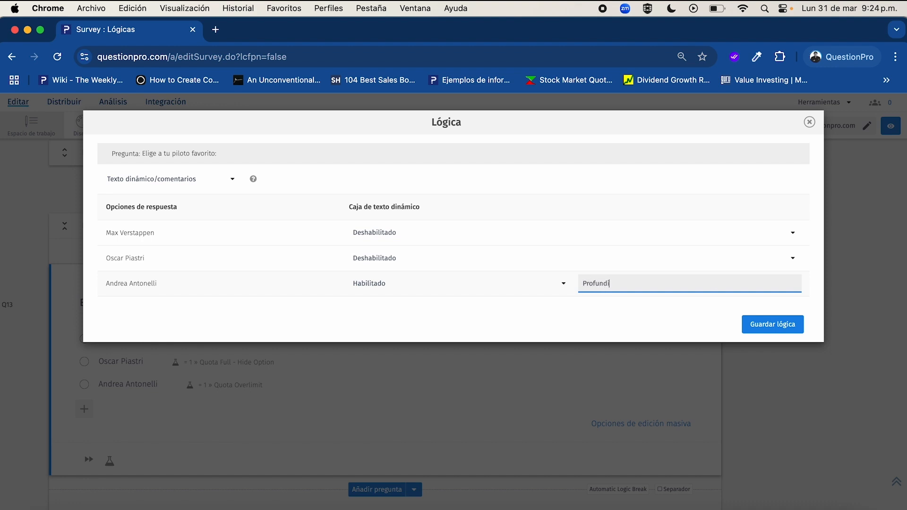
{"action": "type", "text": "za en tu respuesta"}
{"action": "key", "text": "shift+Left"}
{"action": "key", "text": "shift+Left"}
{"action": "key", "text": "shift+Left"}
{"action": "key", "text": "shift+Left"}
{"action": "key", "text": "shift+Left"}
{"action": "key", "text": "shift+Left"}
{"action": "key", "text": "shift+Left"}
{"action": "key", "text": "shift+Left"}
{"action": "key", "text": "shift+Left"}
{"action": "key", "text": "shift+Left"}
{"action": "key", "text": "shift+Left"}
{"action": "key", "text": "shift+Left"}
{"action": "key", "text": "shift+Left"}
{"action": "key", "text": "shift+Left"}
{"action": "key", "text": "shift+Left"}
{"action": "key", "text": "shift+Left"}
{"action": "key", "text": "shift+Left"}
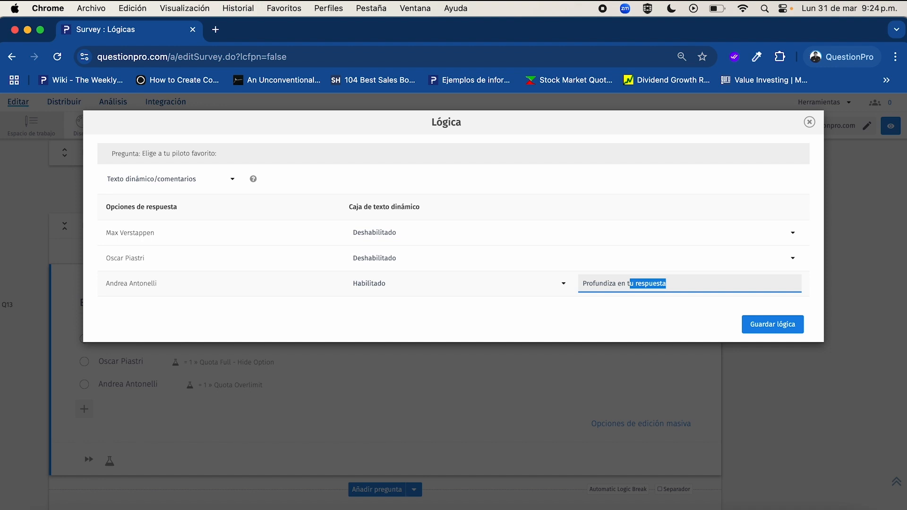
{"action": "key", "text": "shift+Left"}
{"action": "key", "text": "shift+Left"}
{"action": "key", "text": "shift+Left"}
{"action": "key", "text": "shift+Left"}
{"action": "key", "text": "shift+Left"}
{"action": "key", "text": "shift+Left"}
{"action": "key", "text": "shift+Left"}
{"action": "key", "text": "shift+Left"}
{"action": "key", "text": "shift+Left"}
{"action": "key", "text": "super+c"}
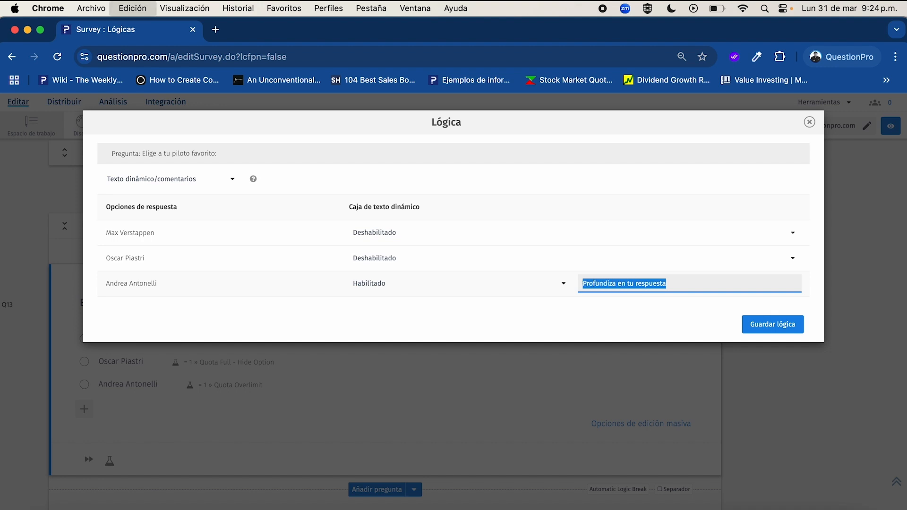
{"action": "left_click", "coordinate": [759, 329]}
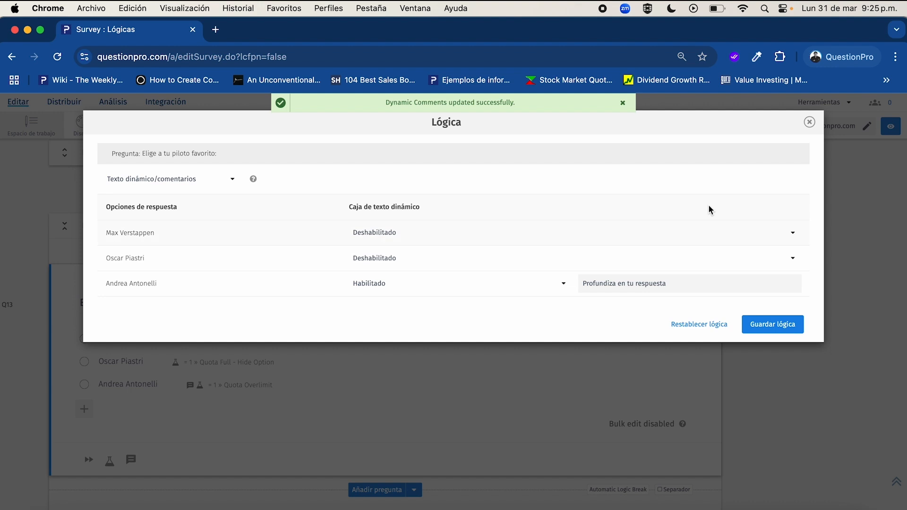
{"action": "left_click", "coordinate": [810, 121]}
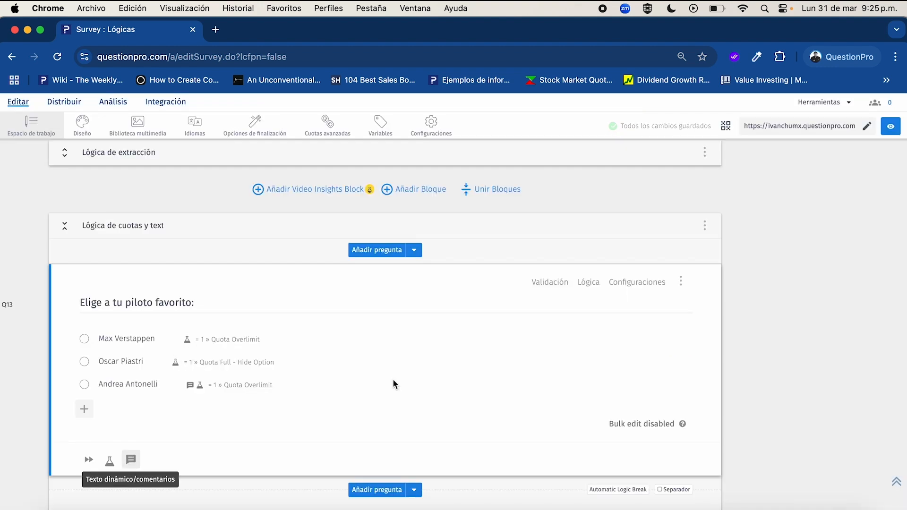
{"action": "left_click", "coordinate": [681, 282]}
{"action": "left_click", "coordinate": [627, 309]}
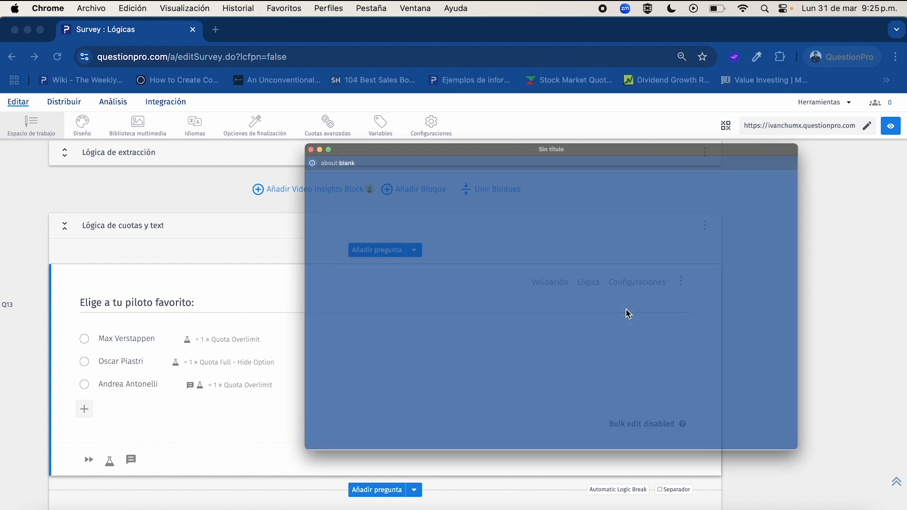
{"action": "left_click", "coordinate": [349, 290]}
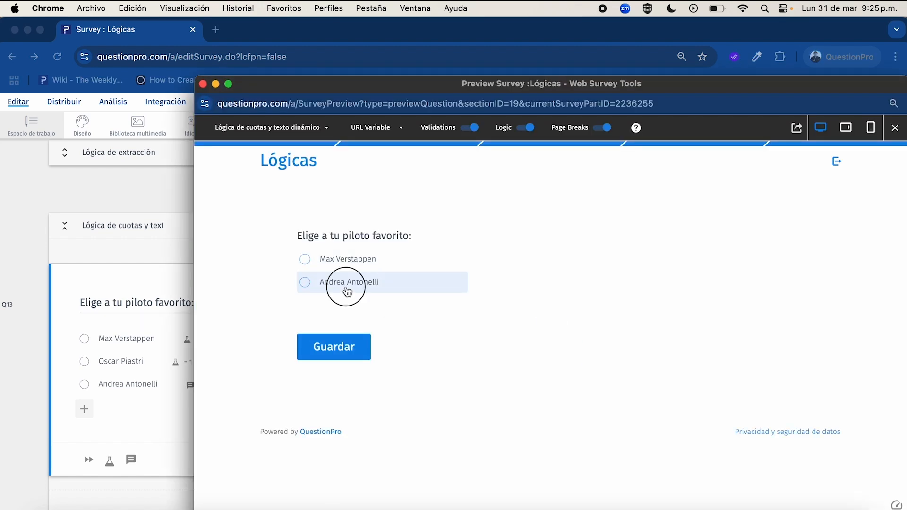
{"action": "left_click", "coordinate": [203, 84]}
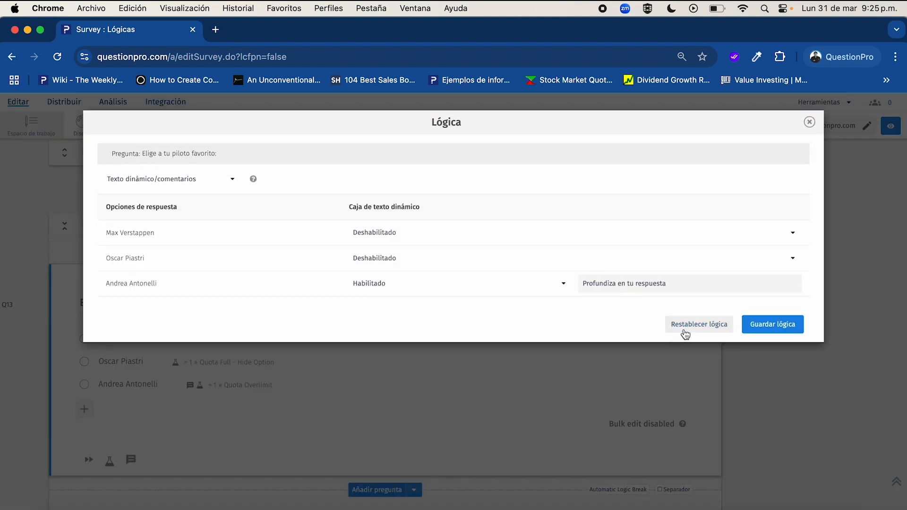
{"action": "left_click", "coordinate": [684, 331]}
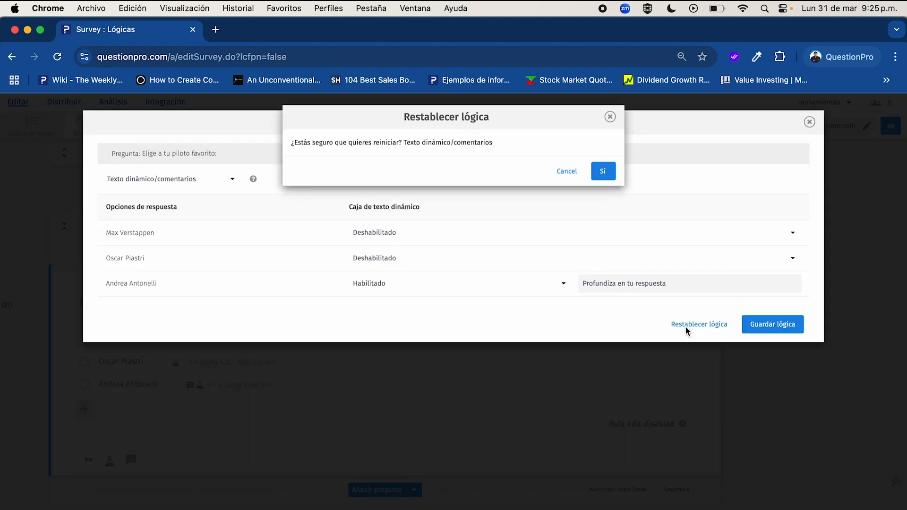
{"action": "left_click", "coordinate": [603, 174]}
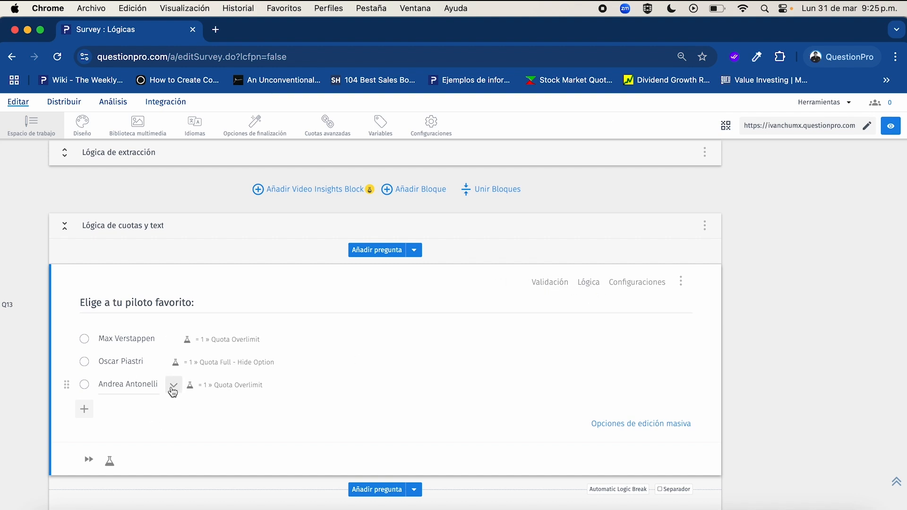
{"action": "left_click", "coordinate": [175, 391]}
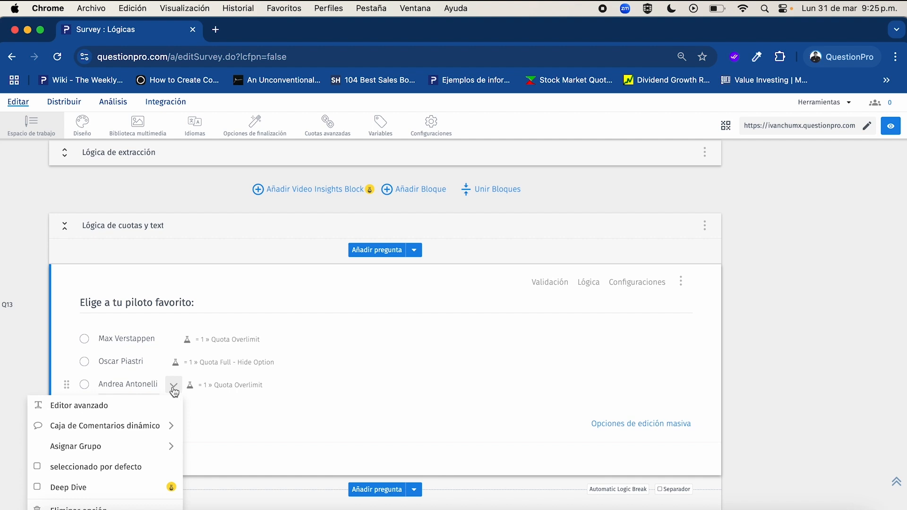
{"action": "left_click", "coordinate": [113, 427]}
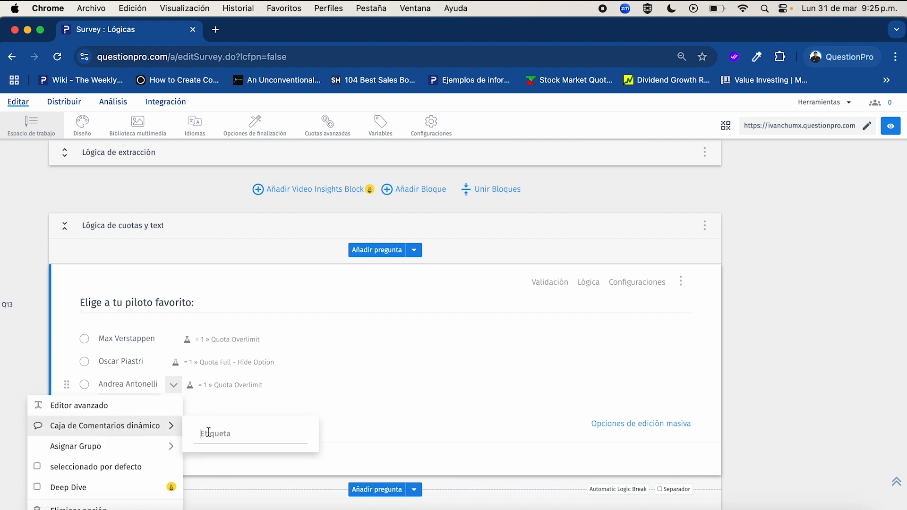
{"action": "type", "text": "Profundiza en tu respuesta"}
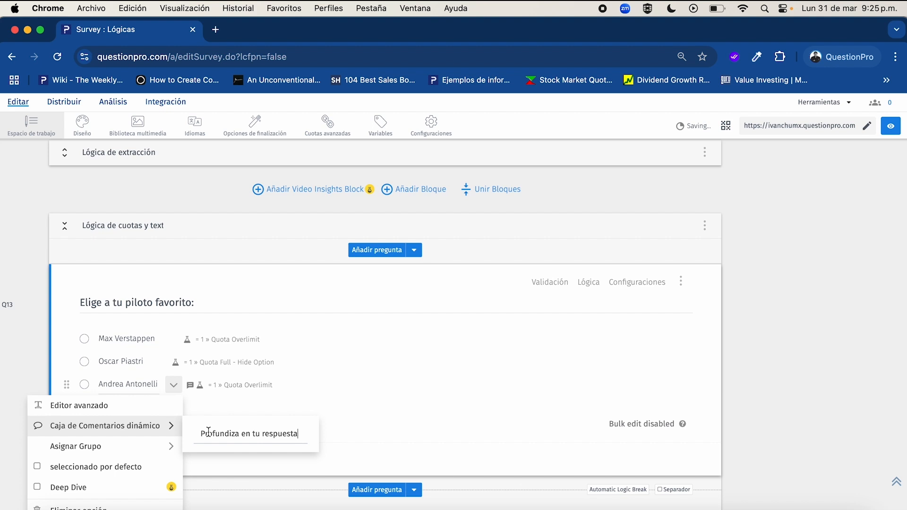
{"action": "key", "text": "Return"}
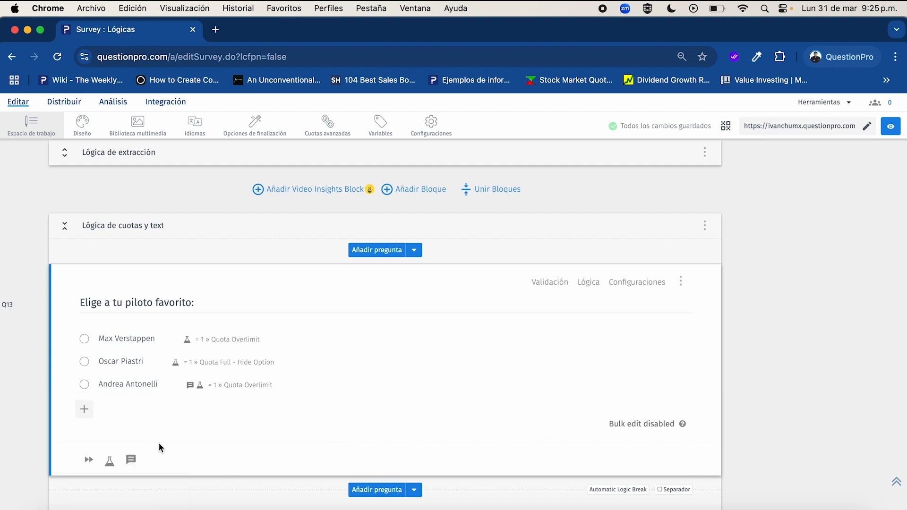
{"action": "left_click", "coordinate": [681, 281]}
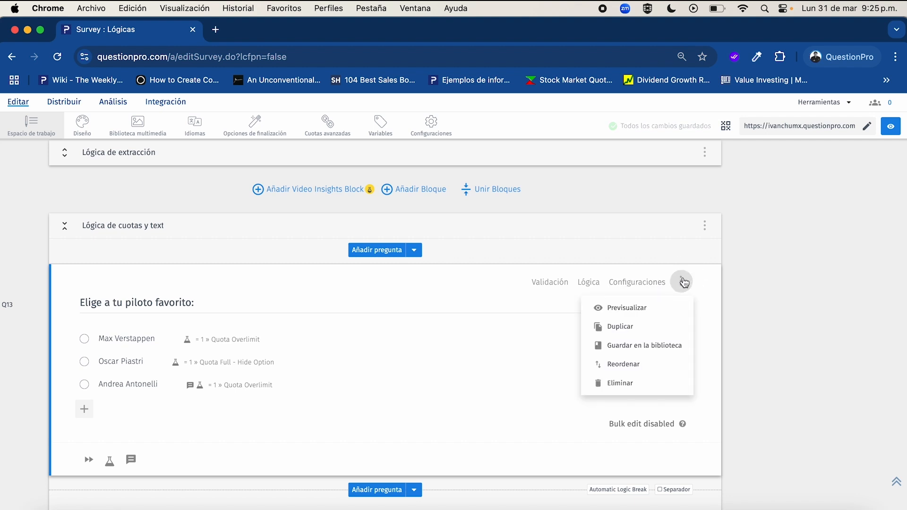
{"action": "left_click", "coordinate": [654, 308]}
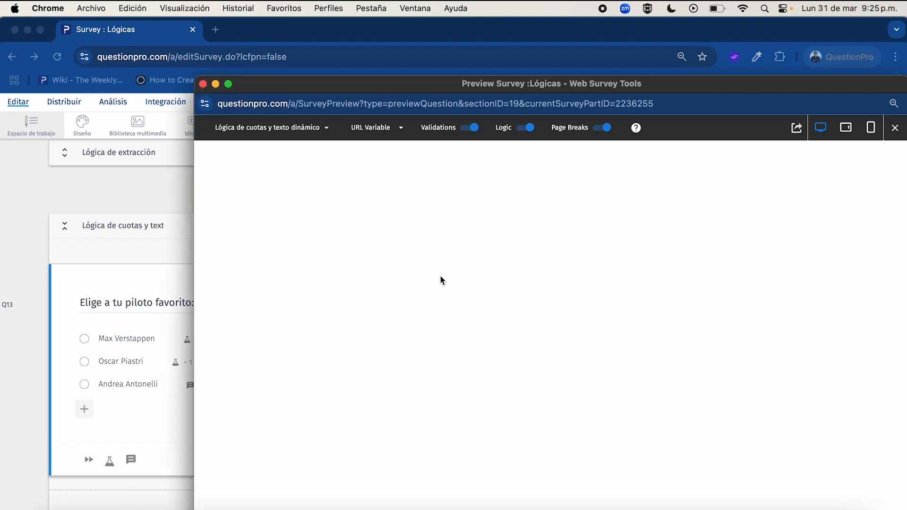
{"action": "left_click", "coordinate": [337, 284]}
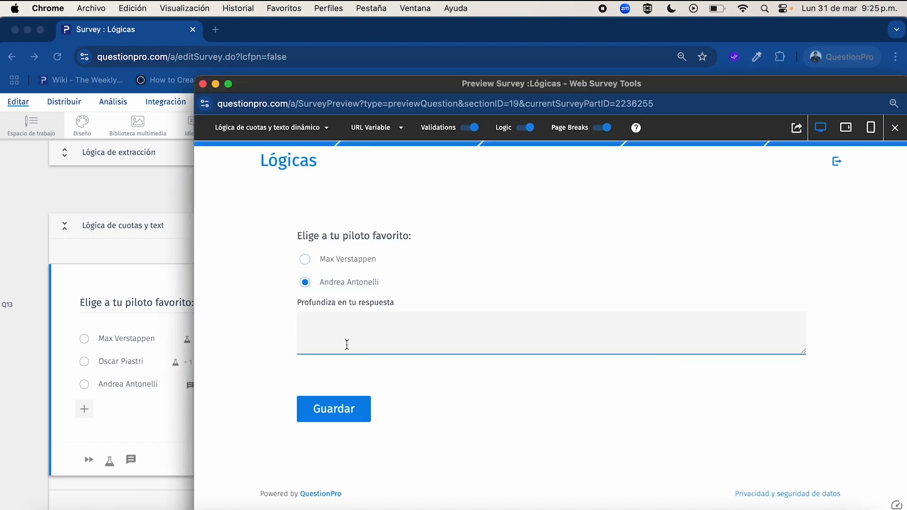
{"action": "left_click", "coordinate": [203, 83]}
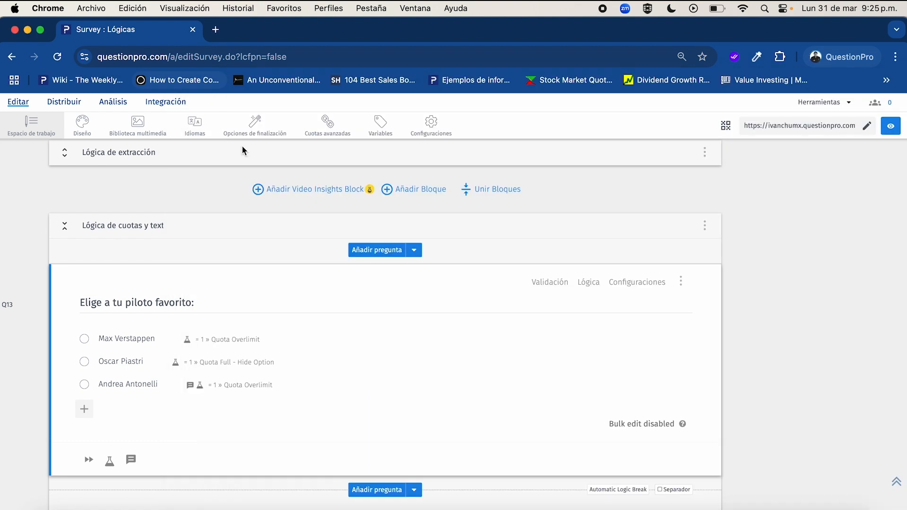
Collapse the "Lógica de cuotas y text" block containing Q13 and return to the overview of the survey's logic blocks.
{"action": "scroll", "coordinate": [317, 293], "scroll_direction": "down", "scroll_amount": 3}
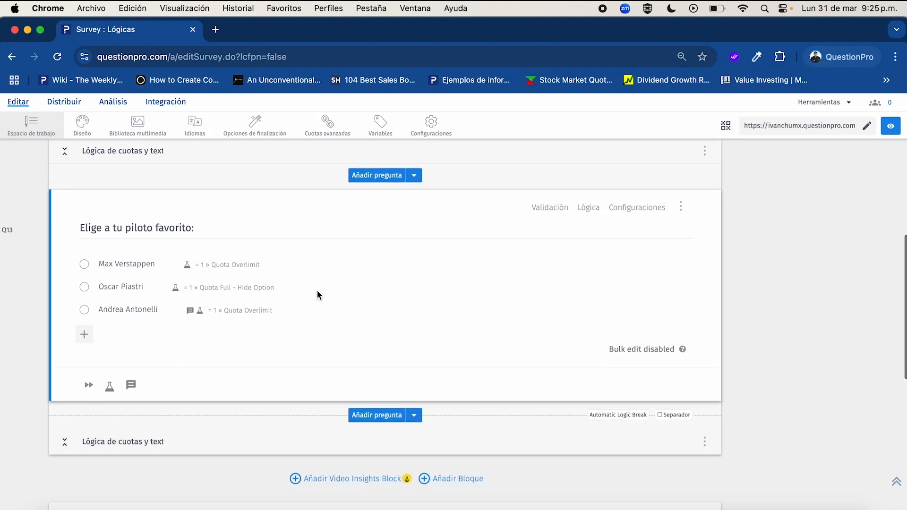
{"action": "left_click", "coordinate": [65, 151]}
{"action": "scroll", "coordinate": [149, 283], "scroll_direction": "up", "scroll_amount": 4}
{"action": "scroll", "coordinate": [148, 283], "scroll_direction": "up", "scroll_amount": 3}
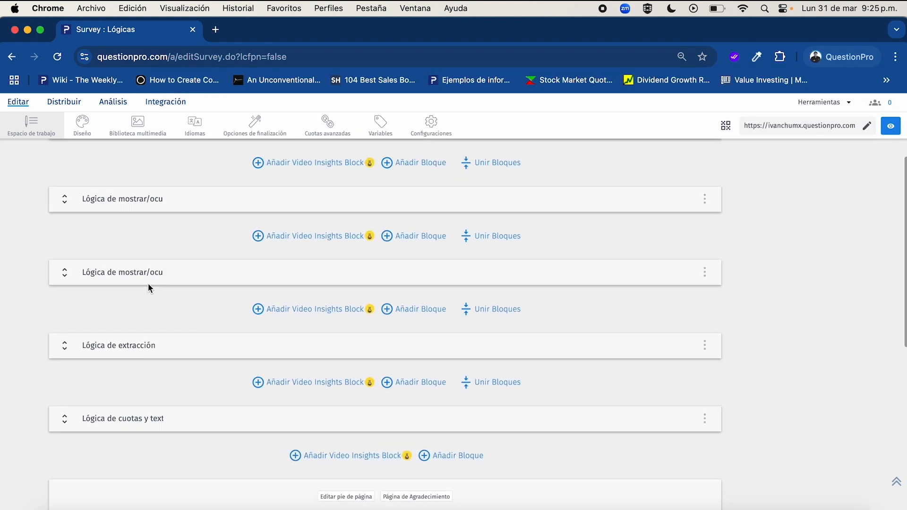